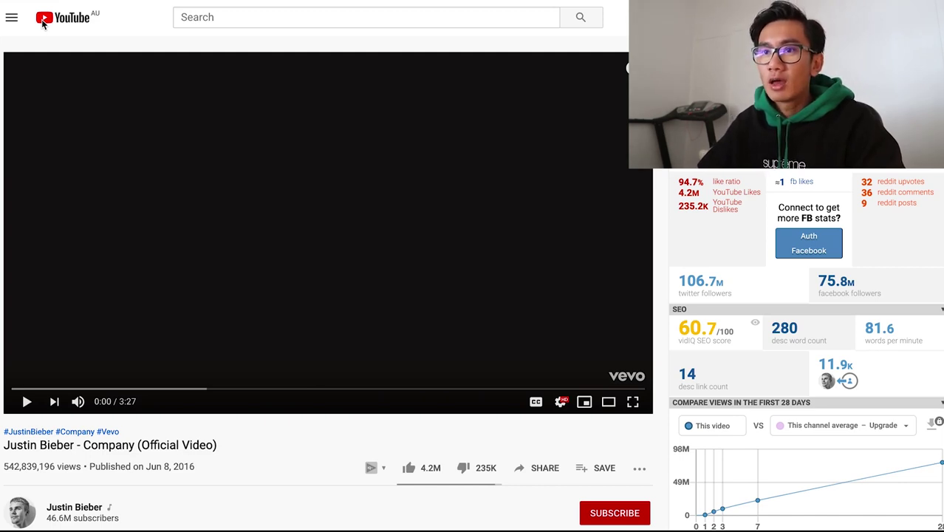
Seek the music video to about 1:33, where the sunglasses are worn
{"action": "left_click", "coordinate": [296, 389]}
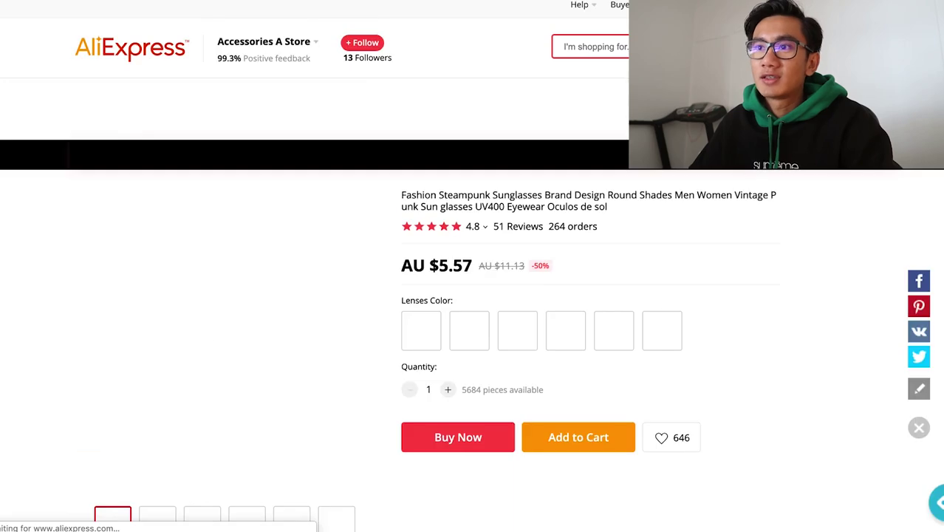
Open the blue-lens steampunk sunglasses listing and compare it against the music video
{"action": "scroll", "coordinate": [436, 340], "scroll_direction": "down", "scroll_amount": 2}
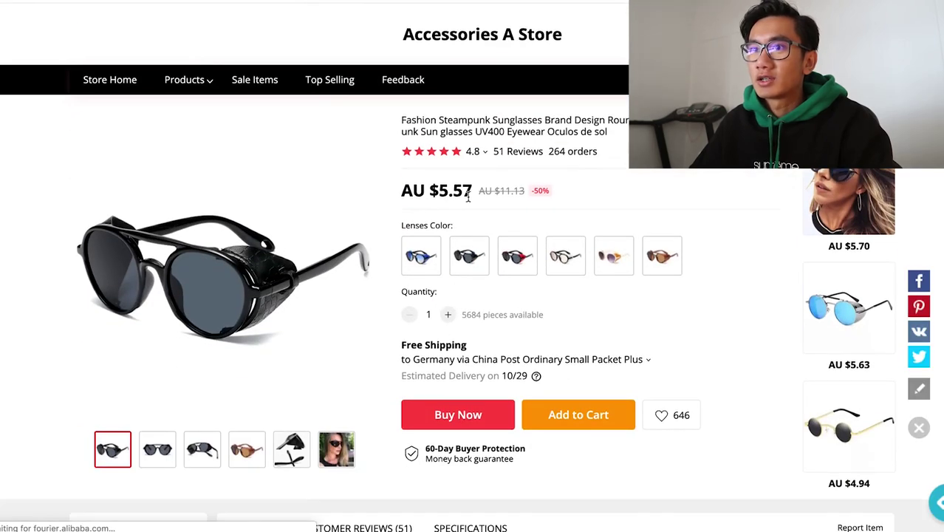
{"action": "scroll", "coordinate": [467, 197], "scroll_direction": "up", "scroll_amount": 1}
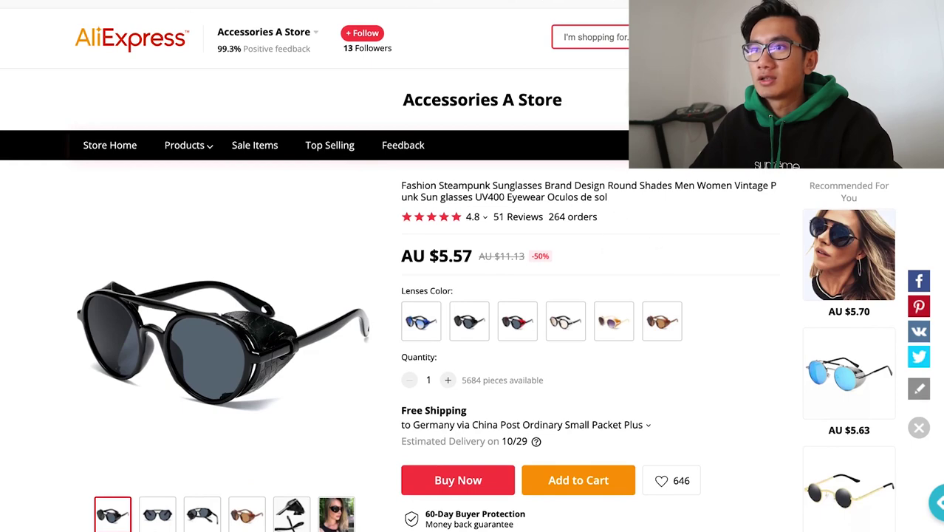
{"action": "left_click", "coordinate": [836, 397]}
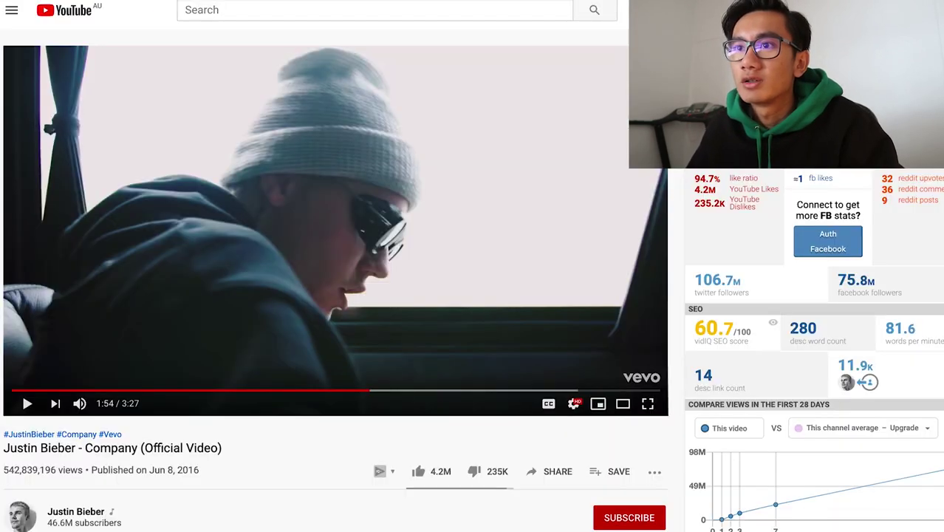
{"action": "left_click", "coordinate": [325, 292]}
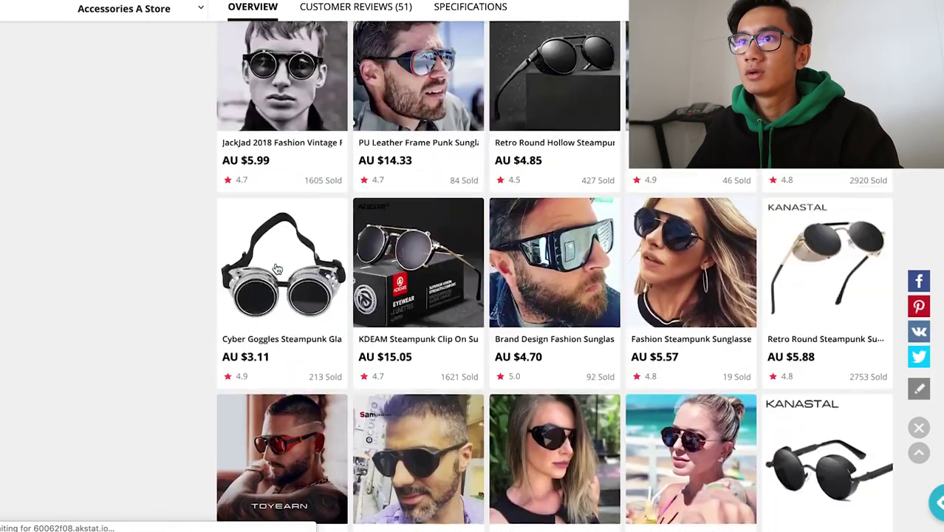
Open and review the Fashion Steampunk Sunglasses listing at AU $5.57 from Accessories A Store
{"action": "scroll", "coordinate": [509, 323], "scroll_direction": "down", "scroll_amount": 5}
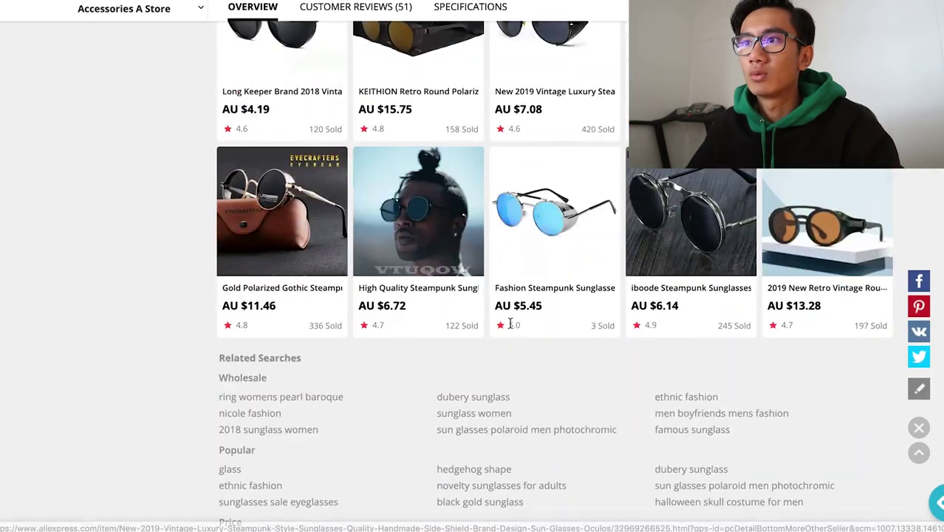
{"action": "left_click", "coordinate": [510, 324]}
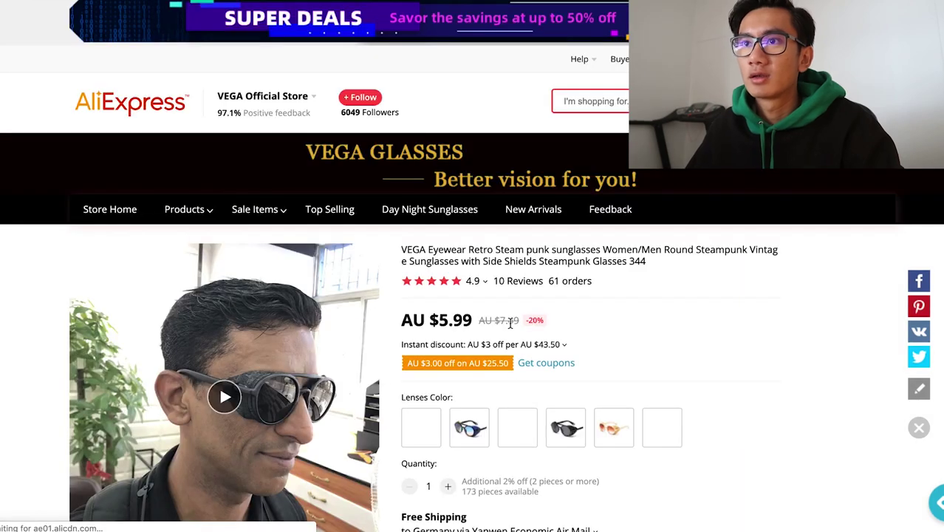
{"action": "scroll", "coordinate": [512, 351], "scroll_direction": "down", "scroll_amount": 3}
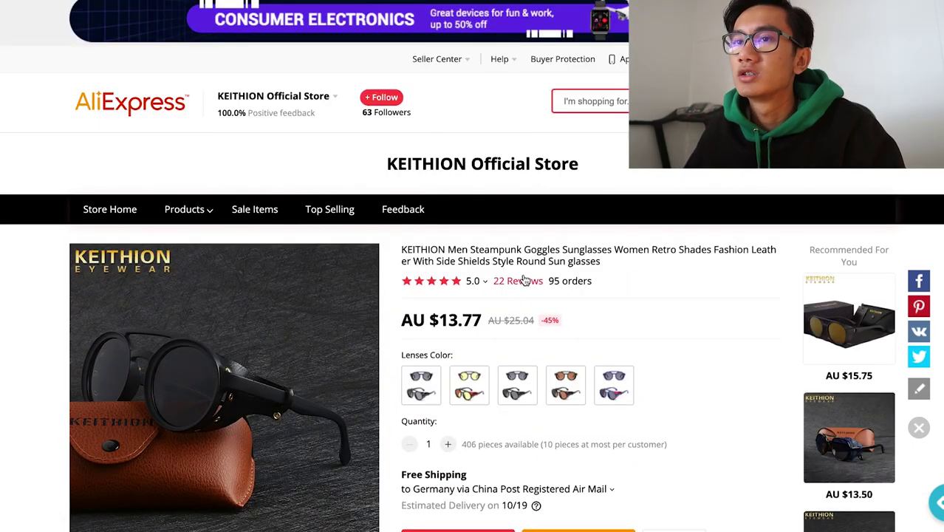
{"action": "scroll", "coordinate": [523, 280], "scroll_direction": "down", "scroll_amount": 1}
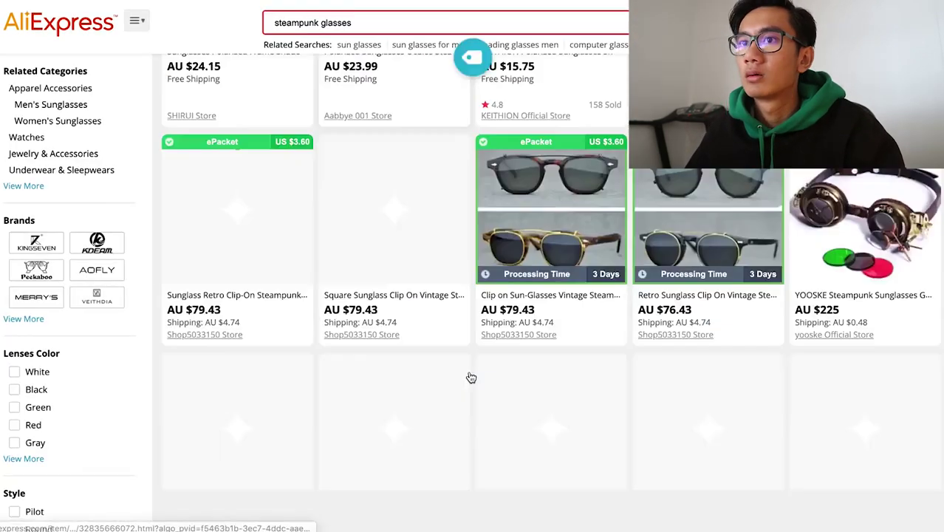
{"action": "scroll", "coordinate": [470, 377], "scroll_direction": "down", "scroll_amount": 2}
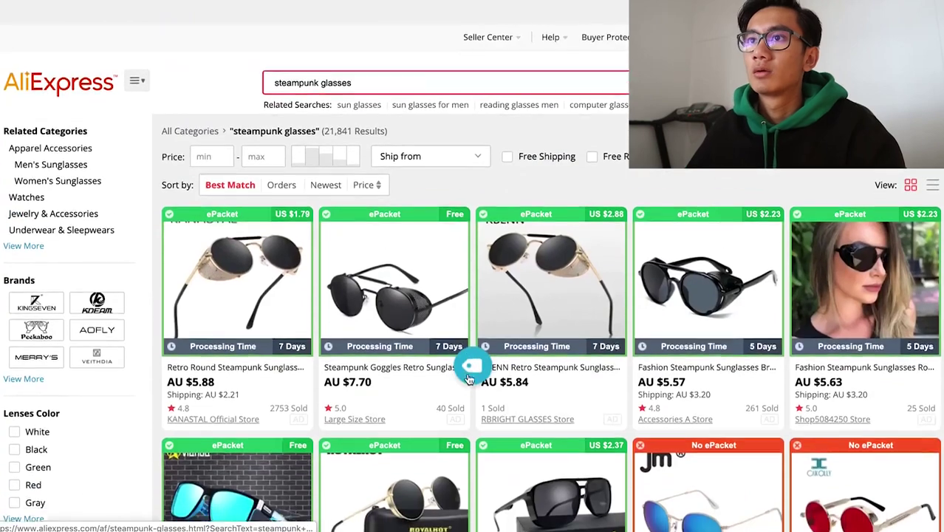
{"action": "scroll", "coordinate": [488, 355], "scroll_direction": "down", "scroll_amount": 1}
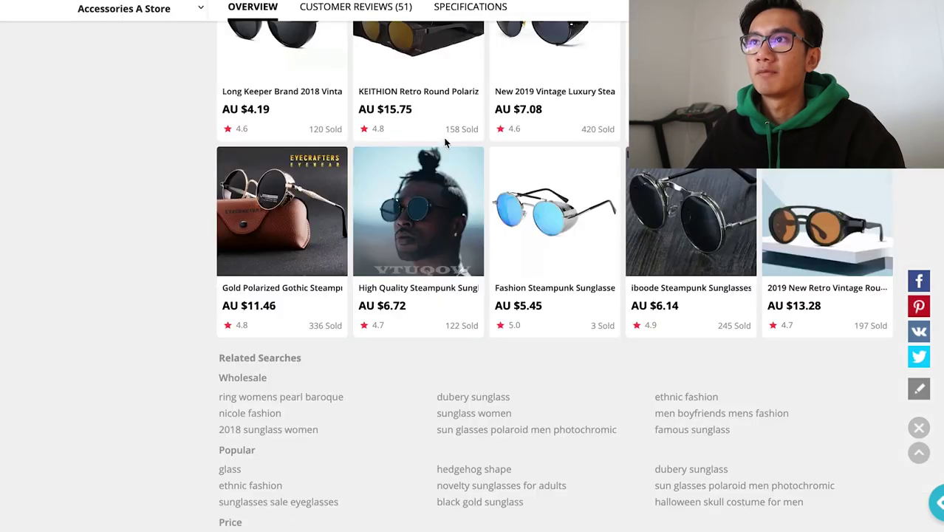
{"action": "scroll", "coordinate": [447, 148], "scroll_direction": "up", "scroll_amount": 20}
{"action": "scroll", "coordinate": [466, 148], "scroll_direction": "down", "scroll_amount": 3}
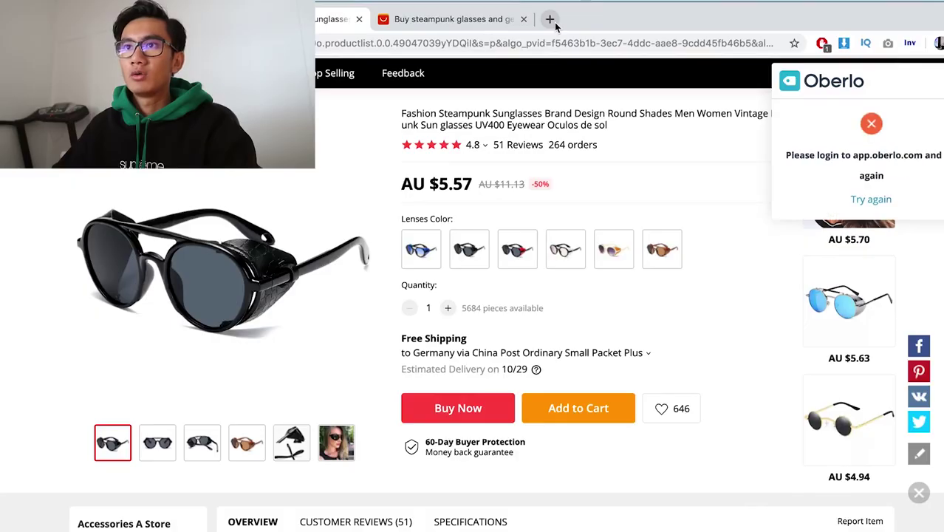
Retry sending the steampunk sunglasses to Oberlo and open the Import List from the dashboard
{"action": "left_click", "coordinate": [872, 199]}
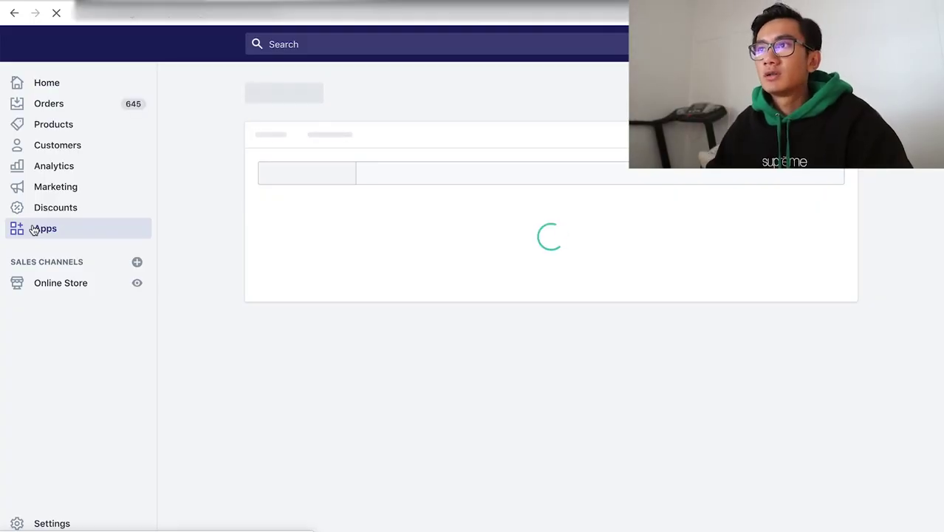
{"action": "left_click", "coordinate": [305, 226]}
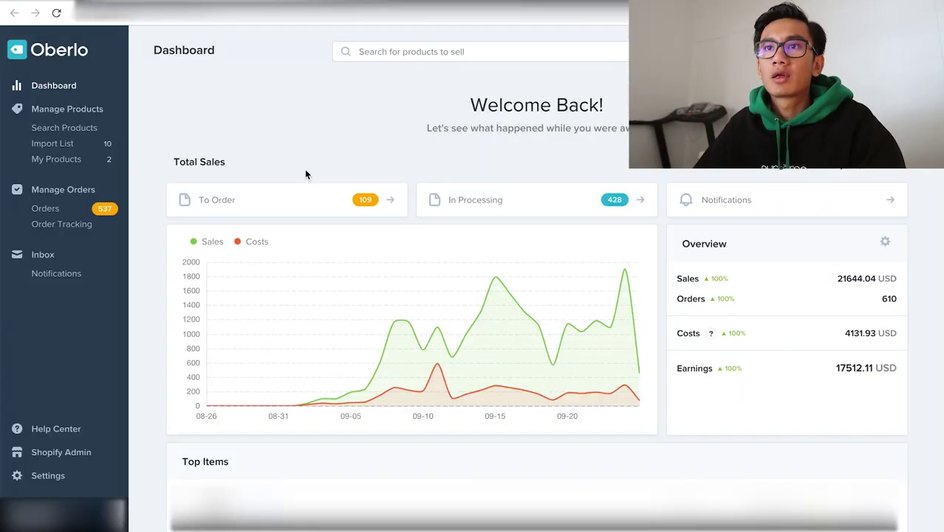
{"action": "left_click", "coordinate": [54, 145]}
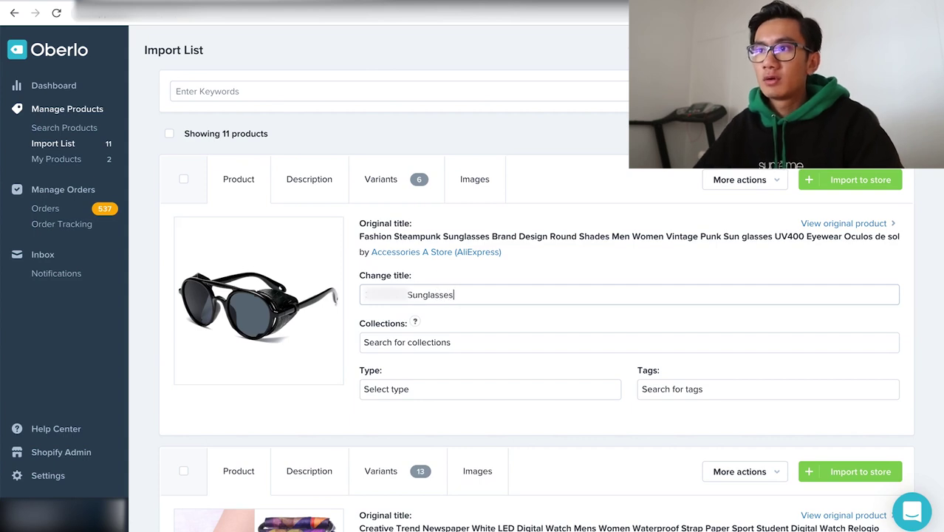
Add the tag 'sunglasses' to the steampunk sunglasses product
{"action": "left_click", "coordinate": [695, 389]}
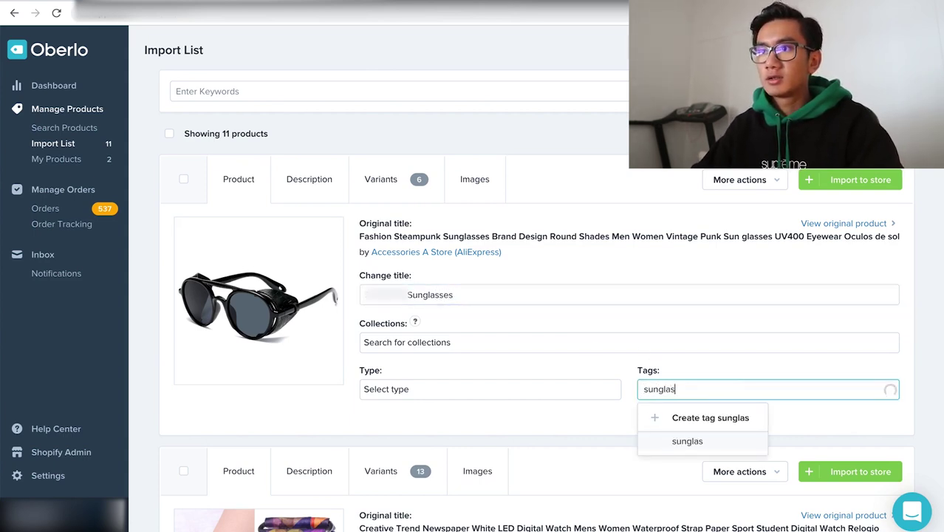
{"action": "type", "text": "sunglasses"}
{"action": "key", "text": "Return"}
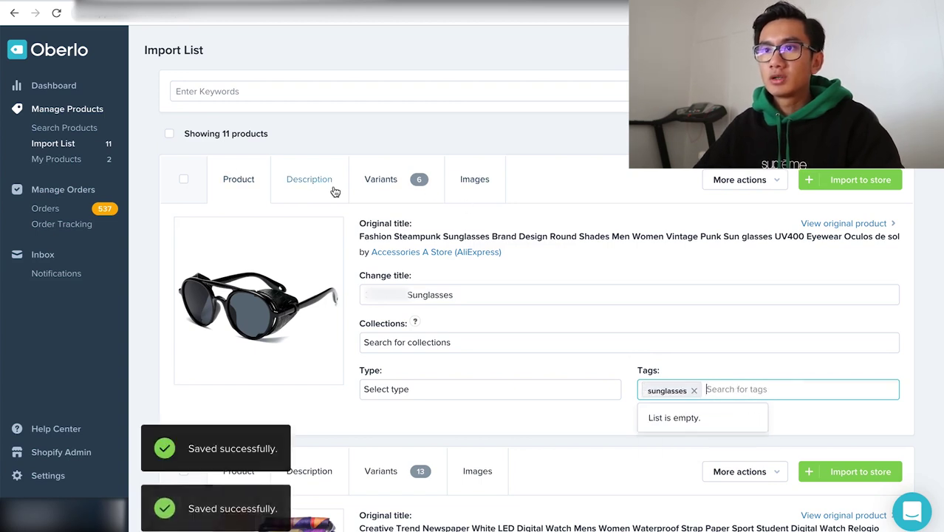
Delete the product's entire imported description
{"action": "left_click", "coordinate": [333, 190]}
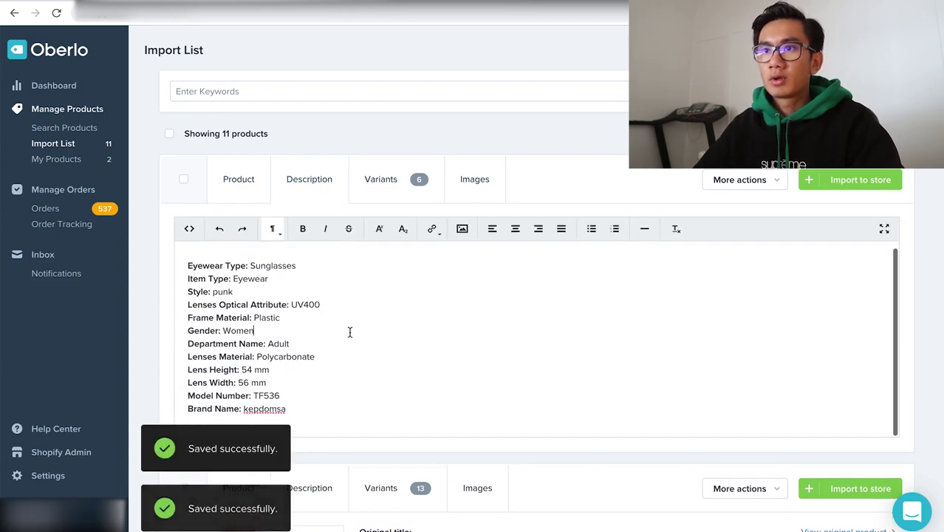
{"action": "key", "text": "ctrl+a"}
{"action": "key", "text": "BackSpace"}
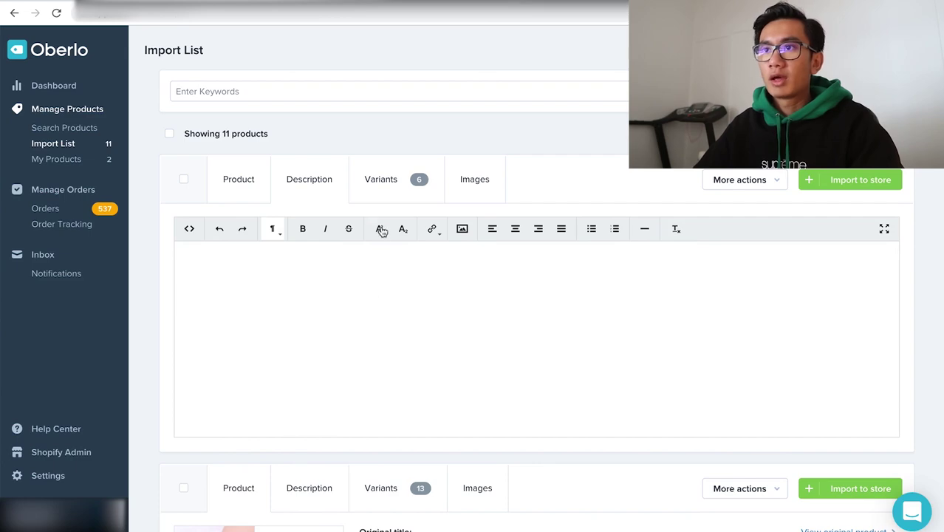
{"action": "left_click", "coordinate": [399, 193]}
Set every sunglasses variant's price to US$24.99
{"action": "scroll", "coordinate": [529, 369], "scroll_direction": "down", "scroll_amount": 3}
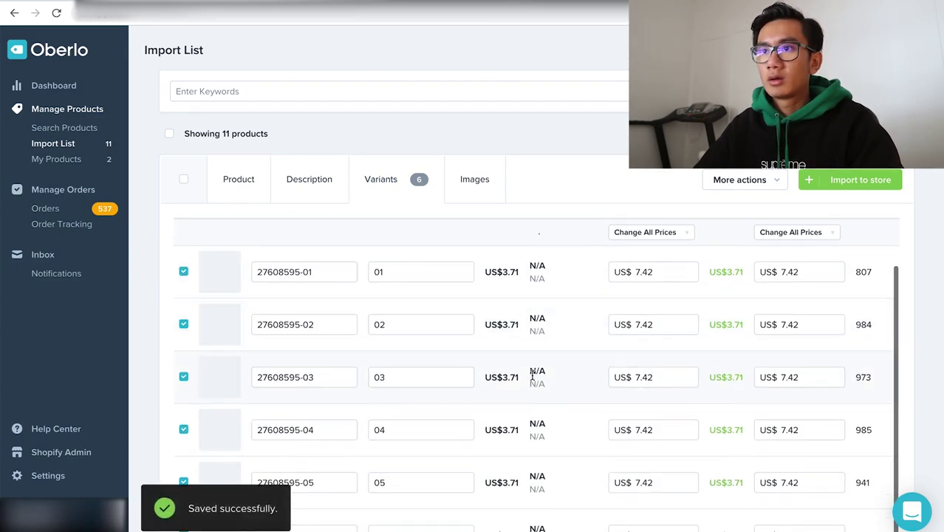
{"action": "scroll", "coordinate": [534, 374], "scroll_direction": "down", "scroll_amount": 2}
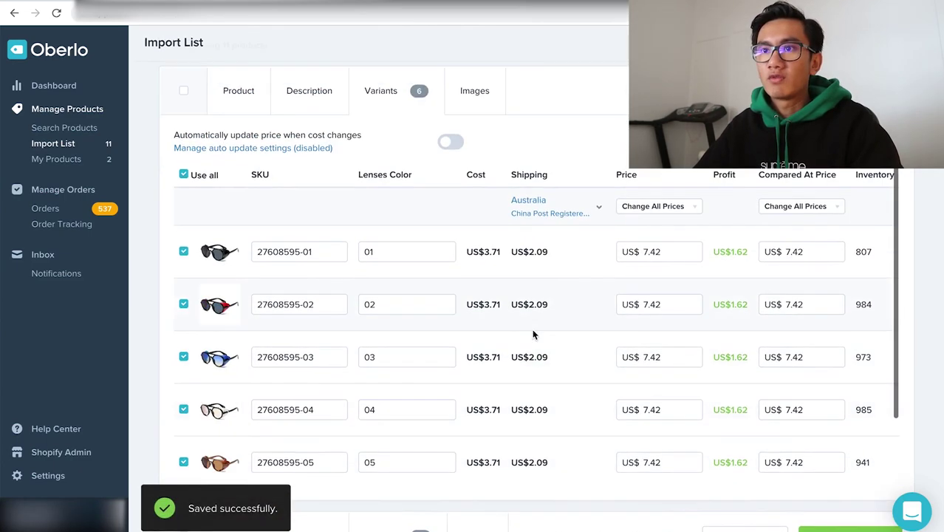
{"action": "scroll", "coordinate": [533, 334], "scroll_direction": "down", "scroll_amount": 1}
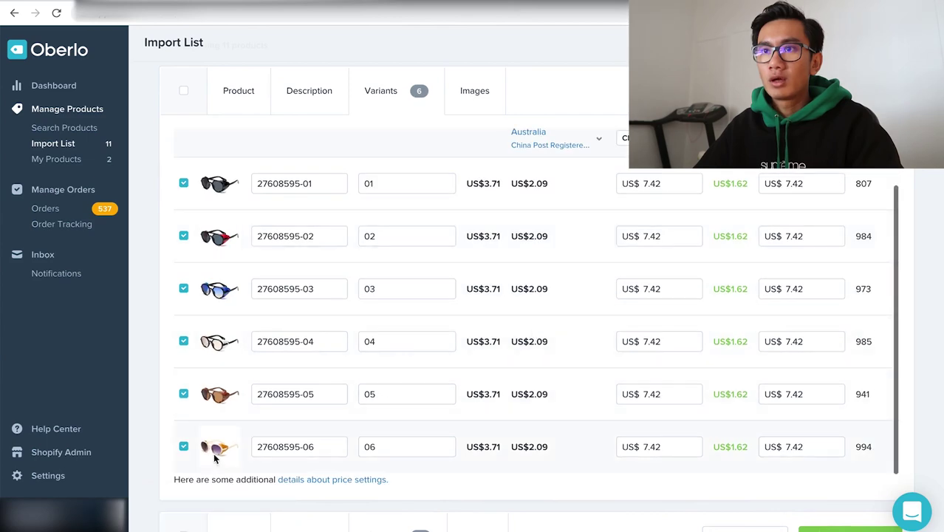
{"action": "scroll", "coordinate": [215, 458], "scroll_direction": "up", "scroll_amount": 1}
{"action": "scroll", "coordinate": [399, 379], "scroll_direction": "down", "scroll_amount": 1}
{"action": "scroll", "coordinate": [413, 377], "scroll_direction": "up", "scroll_amount": 1}
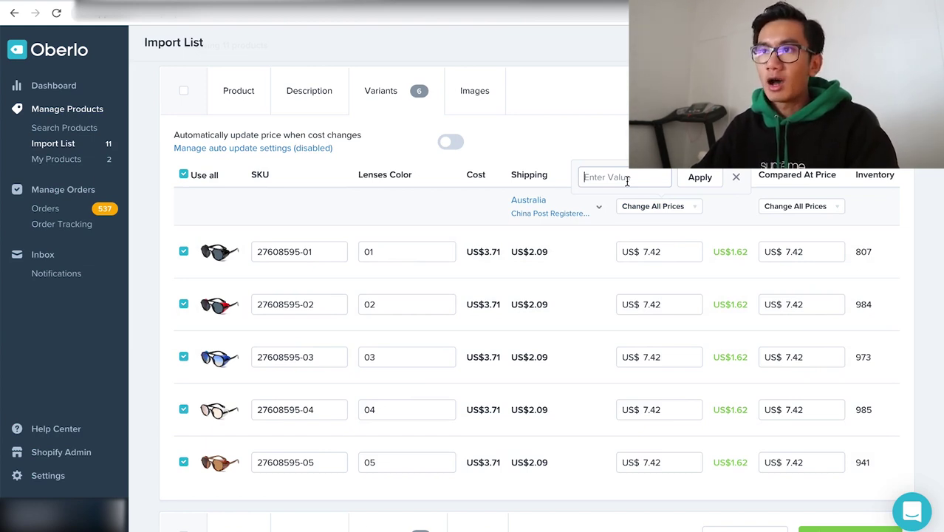
{"action": "type", "text": "99"}
{"action": "left_click", "coordinate": [711, 181]}
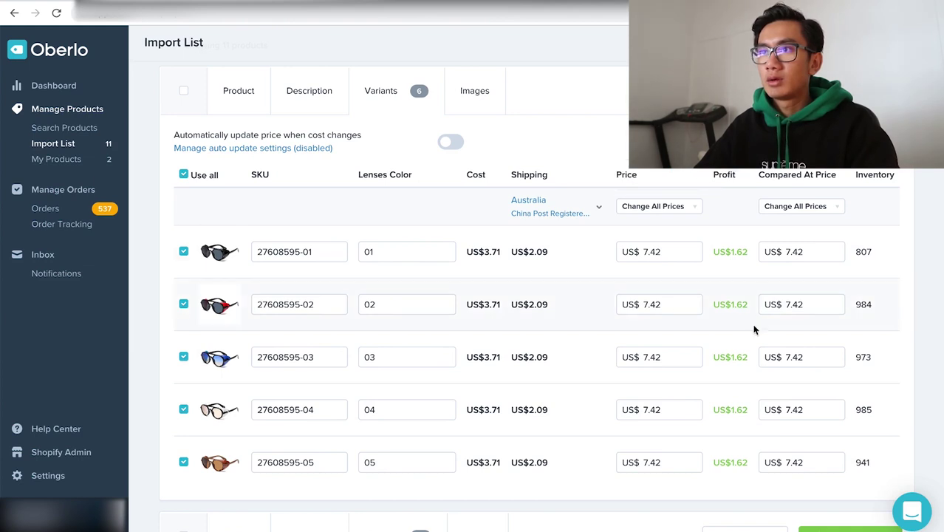
Enter 50 as the new compare-at price for all variants
{"action": "left_click", "coordinate": [832, 208]}
{"action": "left_click", "coordinate": [810, 235]}
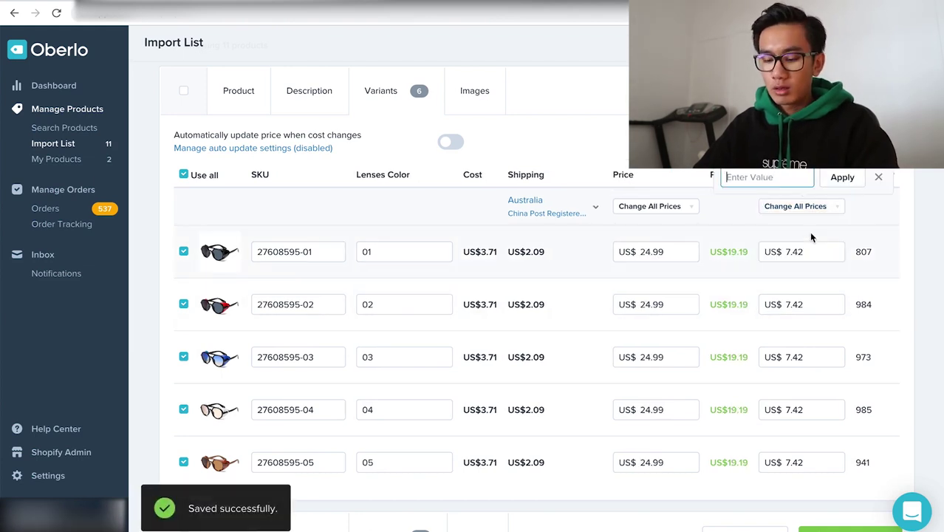
{"action": "type", "text": "50"}
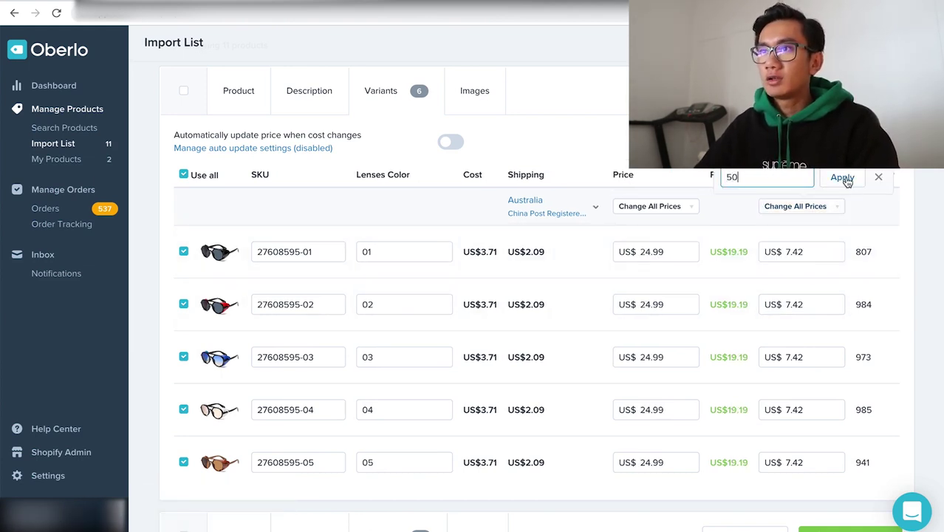
Apply the 50.00 compare-at price and add the plain black and side-view sunglasses photos
{"action": "left_click", "coordinate": [473, 92]}
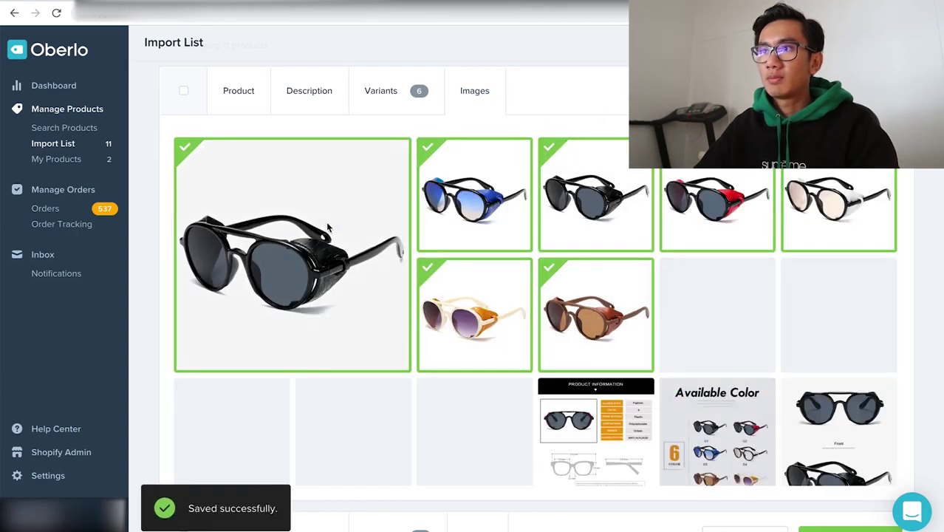
{"action": "scroll", "coordinate": [555, 302], "scroll_direction": "down", "scroll_amount": 1}
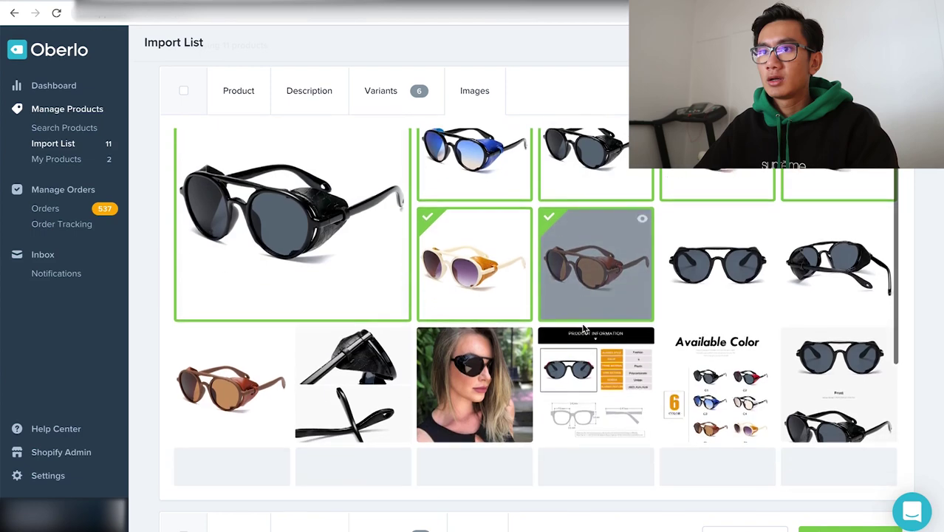
{"action": "left_click", "coordinate": [709, 274]}
{"action": "left_click", "coordinate": [857, 277]}
Add the side-shield sunglasses, woman-model photo and another sunglasses shot to the images
{"action": "scroll", "coordinate": [724, 280], "scroll_direction": "down", "scroll_amount": 2}
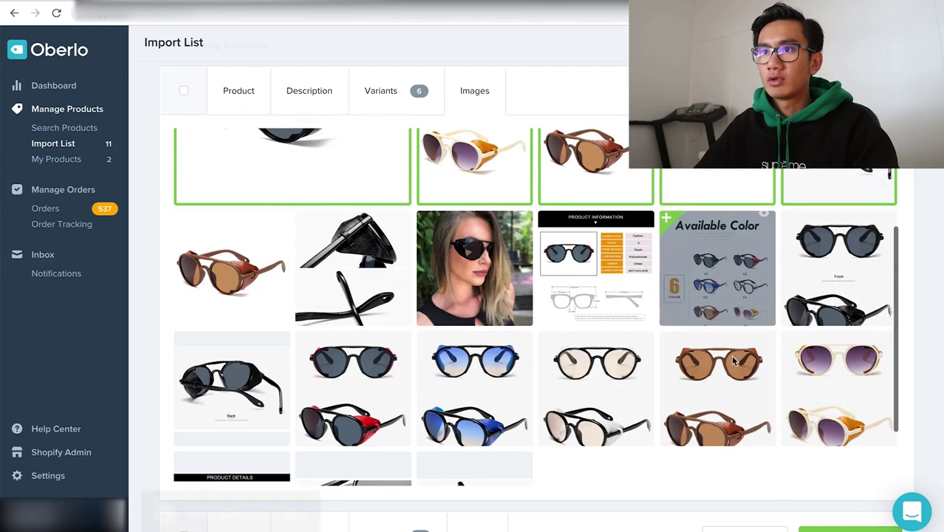
{"action": "left_click", "coordinate": [384, 303]}
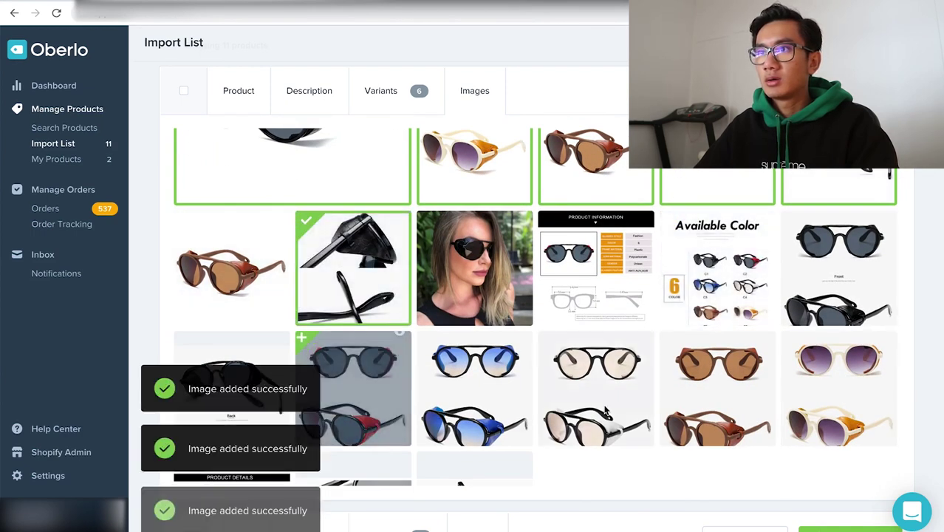
{"action": "scroll", "coordinate": [476, 240], "scroll_direction": "down", "scroll_amount": 1}
{"action": "left_click", "coordinate": [471, 210]}
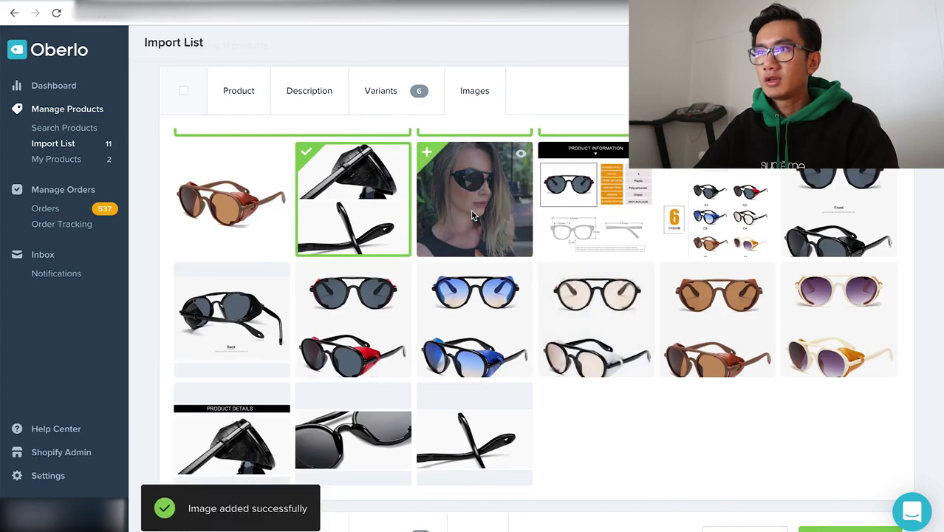
{"action": "scroll", "coordinate": [510, 335], "scroll_direction": "up", "scroll_amount": 2}
{"action": "scroll", "coordinate": [509, 339], "scroll_direction": "up", "scroll_amount": 2}
{"action": "left_click", "coordinate": [509, 338]}
Add the black sunglasses close-up and the brown sunglasses shot to the images
{"action": "scroll", "coordinate": [509, 339], "scroll_direction": "down", "scroll_amount": 3}
{"action": "scroll", "coordinate": [510, 341], "scroll_direction": "up", "scroll_amount": 3}
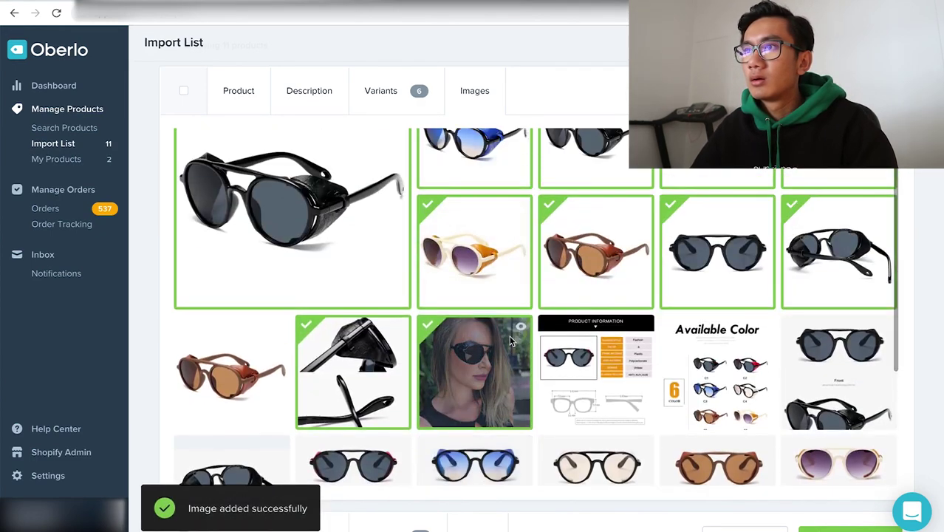
{"action": "scroll", "coordinate": [510, 341], "scroll_direction": "down", "scroll_amount": 3}
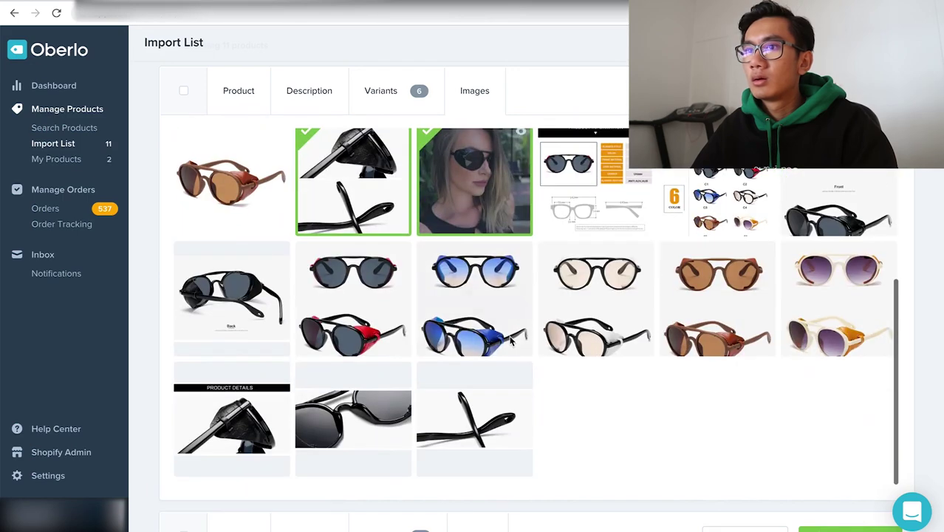
{"action": "scroll", "coordinate": [500, 416], "scroll_direction": "down", "scroll_amount": 1}
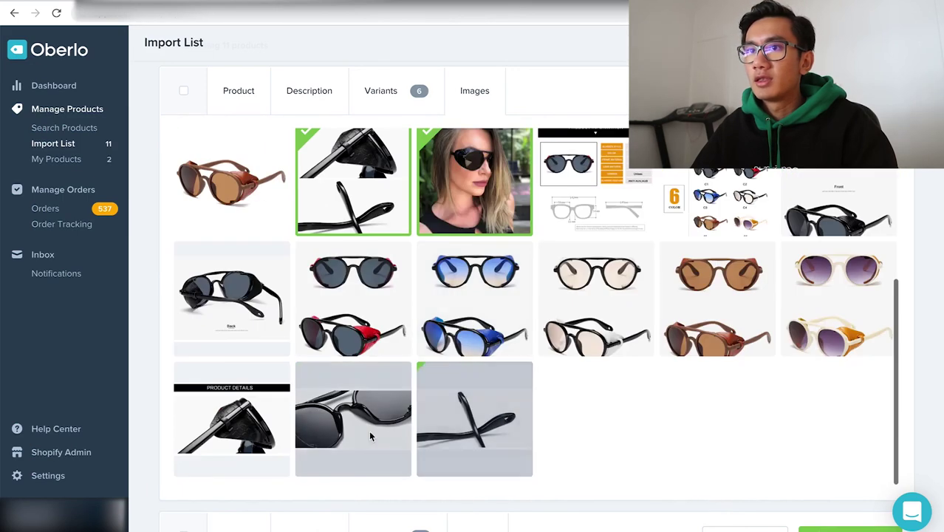
{"action": "left_click", "coordinate": [362, 421]}
{"action": "left_click", "coordinate": [492, 423]}
{"action": "scroll", "coordinate": [640, 436], "scroll_direction": "up", "scroll_amount": 2}
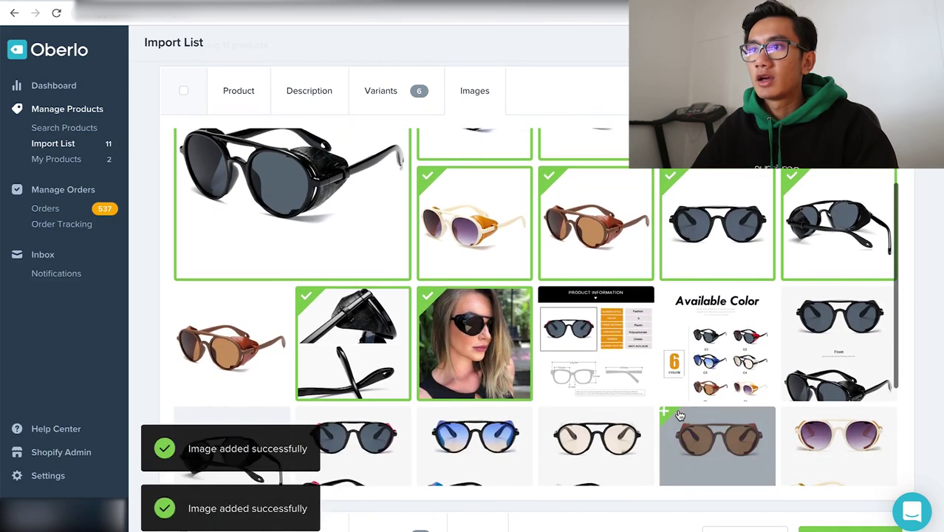
{"action": "scroll", "coordinate": [684, 415], "scroll_direction": "down", "scroll_amount": 2}
Import the sunglasses to the store and open them in Shopify from My Products
{"action": "left_click", "coordinate": [850, 528]}
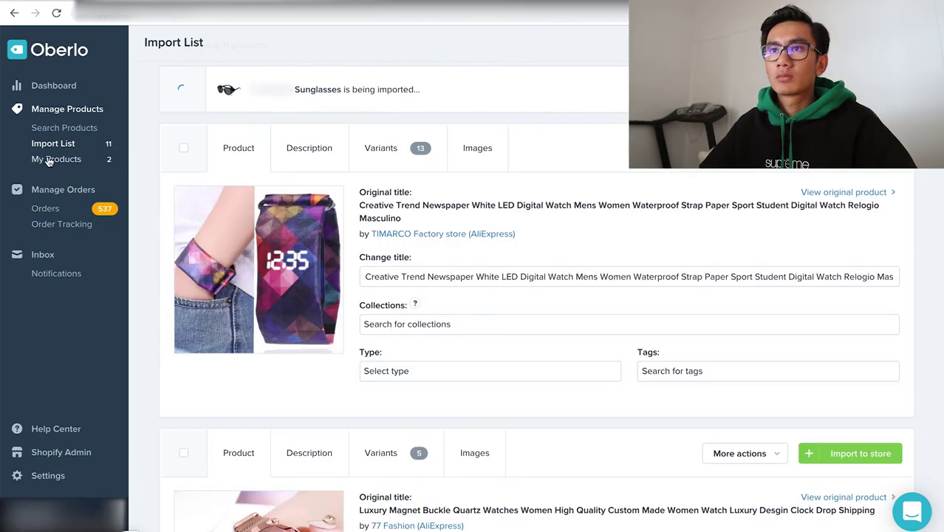
{"action": "left_click", "coordinate": [50, 159]}
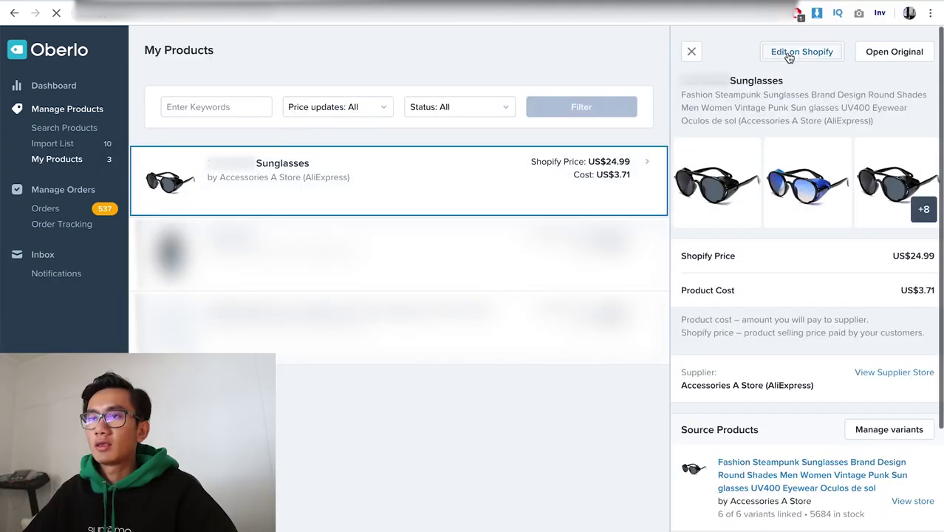
{"action": "left_click", "coordinate": [800, 52]}
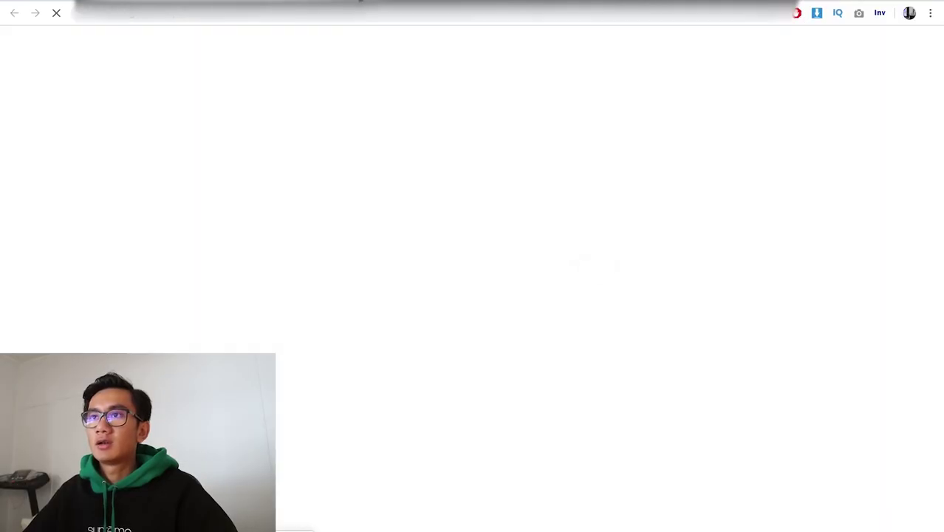
Move the model photo to the last image slot and delete the bottom-left image
{"action": "scroll", "coordinate": [579, 447], "scroll_direction": "down", "scroll_amount": 6}
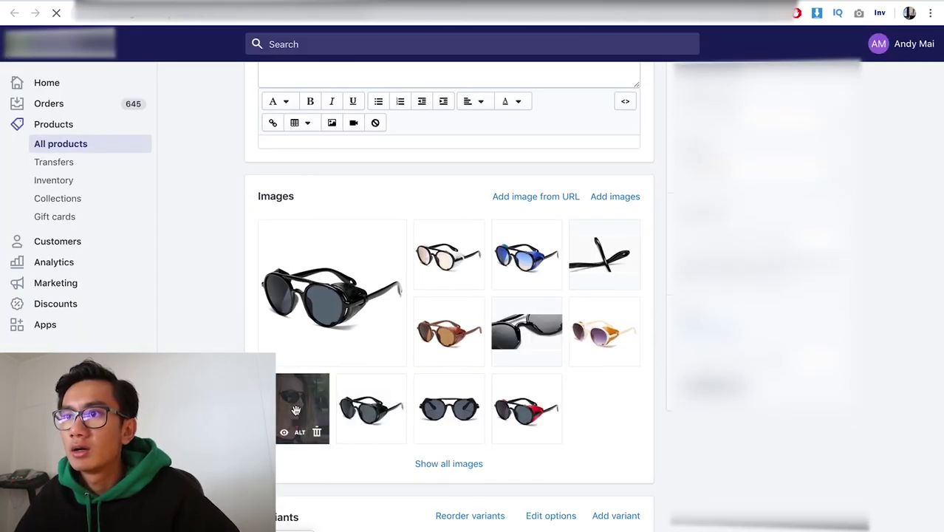
{"action": "left_click_drag", "start_coordinate": [295, 411], "coordinate": [527, 409]}
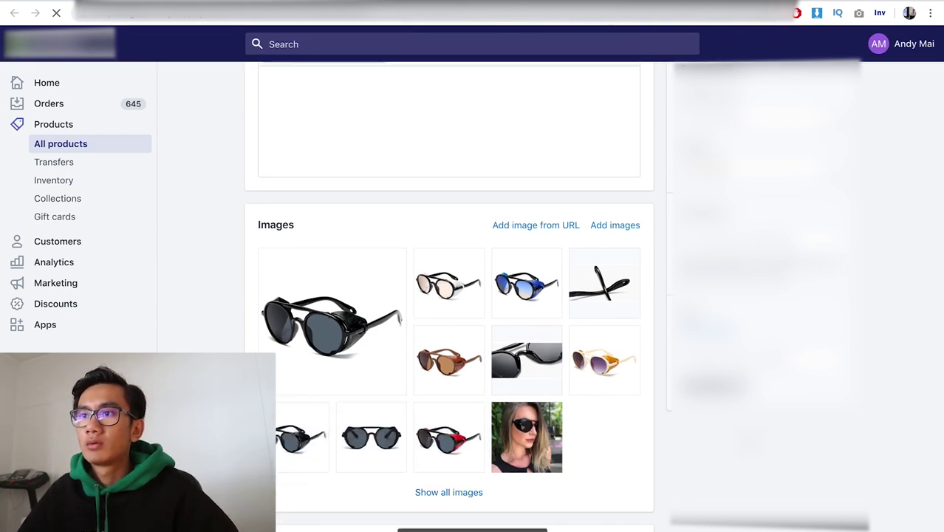
{"action": "scroll", "coordinate": [461, 387], "scroll_direction": "down", "scroll_amount": 2}
{"action": "scroll", "coordinate": [661, 391], "scroll_direction": "down", "scroll_amount": 2}
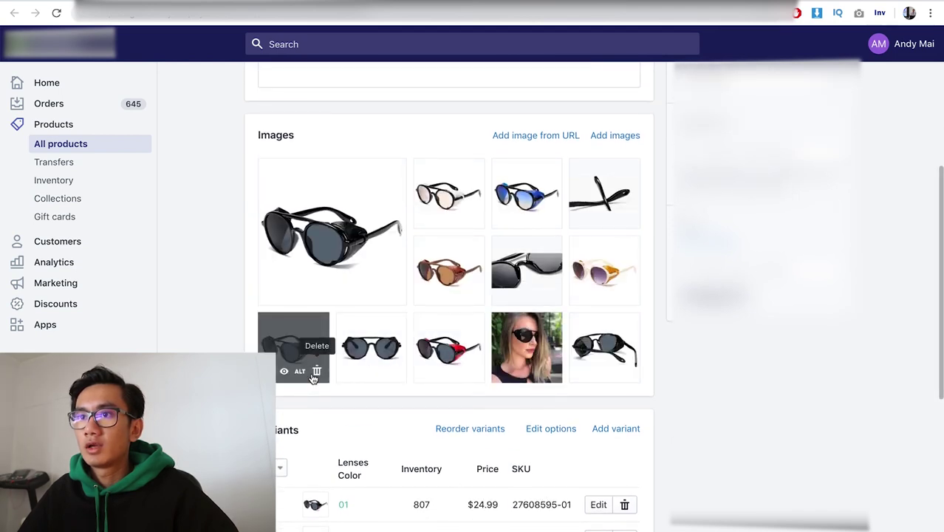
{"action": "left_click", "coordinate": [317, 372]}
{"action": "left_click", "coordinate": [640, 209]}
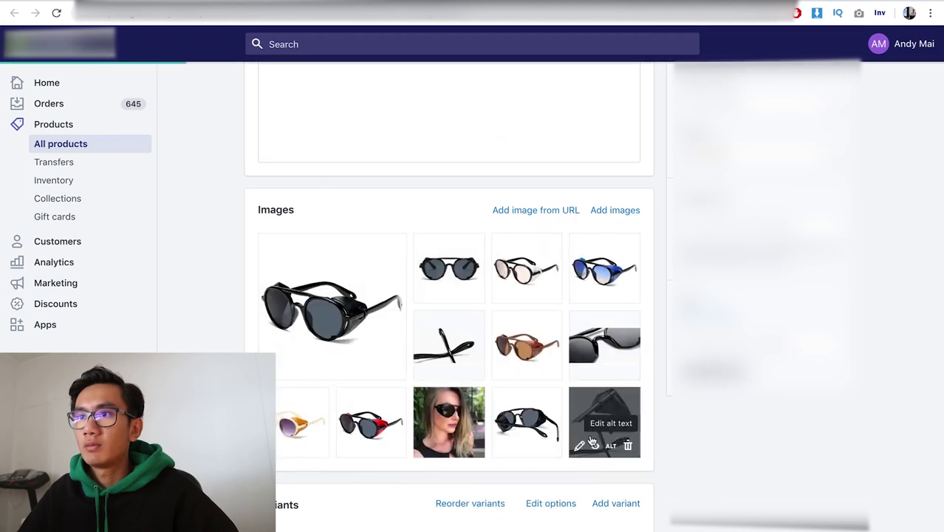
Reorder the black glasses and folded-glasses shots into the first and second rows
{"action": "left_click_drag", "start_coordinate": [547, 427], "coordinate": [559, 326]}
{"action": "left_click_drag", "start_coordinate": [602, 421], "coordinate": [588, 275]}
{"action": "left_click_drag", "start_coordinate": [299, 432], "coordinate": [552, 368]}
{"action": "scroll", "coordinate": [432, 369], "scroll_direction": "down", "scroll_amount": 4}
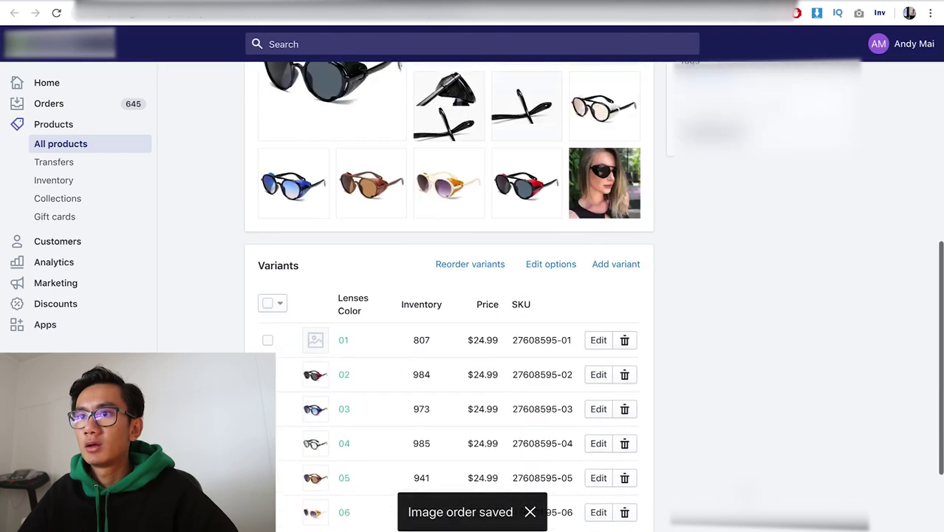
Give variant 01 the first photo and rename lens colours to Blackout, Dragon, Bluesea, Mykonos, Desert
{"action": "left_click", "coordinate": [324, 314]}
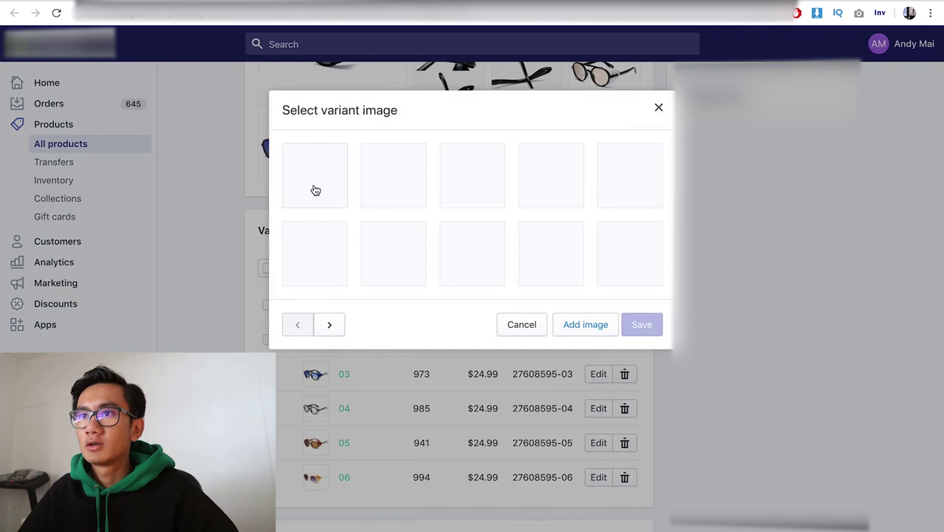
{"action": "left_click", "coordinate": [315, 191]}
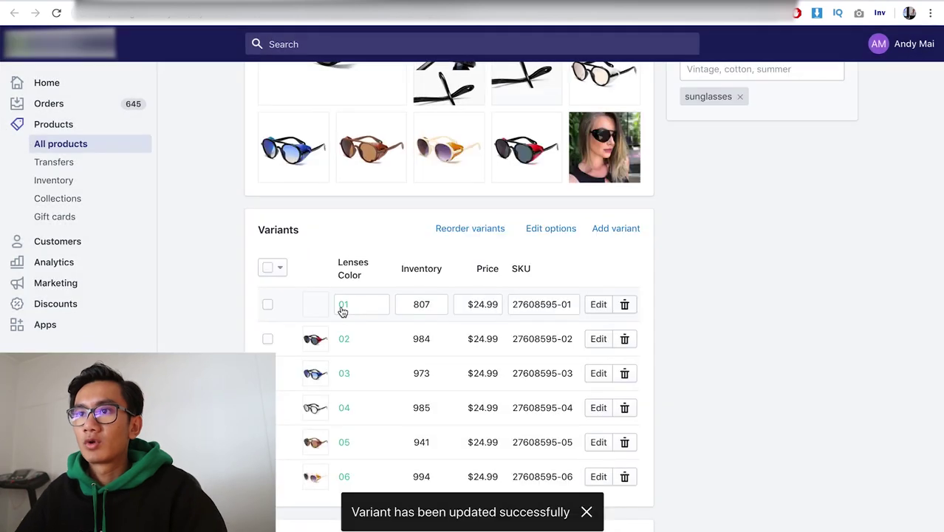
{"action": "left_click", "coordinate": [342, 308]}
{"action": "type", "text": "Blackout"}
{"action": "left_click", "coordinate": [355, 368]}
{"action": "type", "text": "Dragon"}
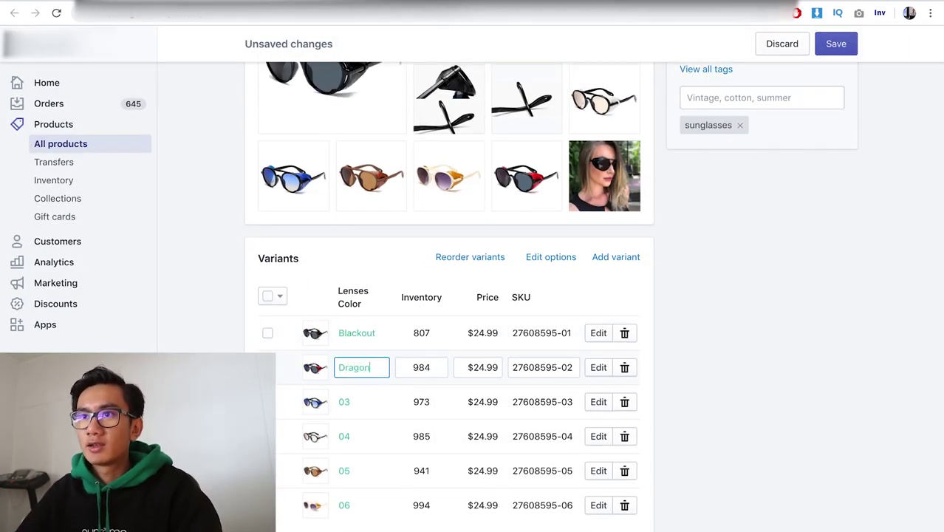
{"action": "left_click", "coordinate": [374, 402]}
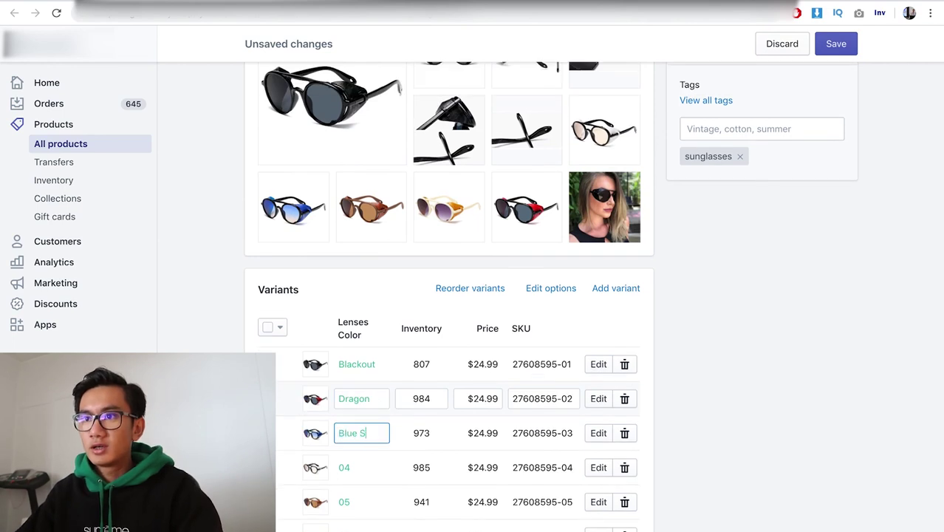
{"action": "left_click", "coordinate": [374, 468]}
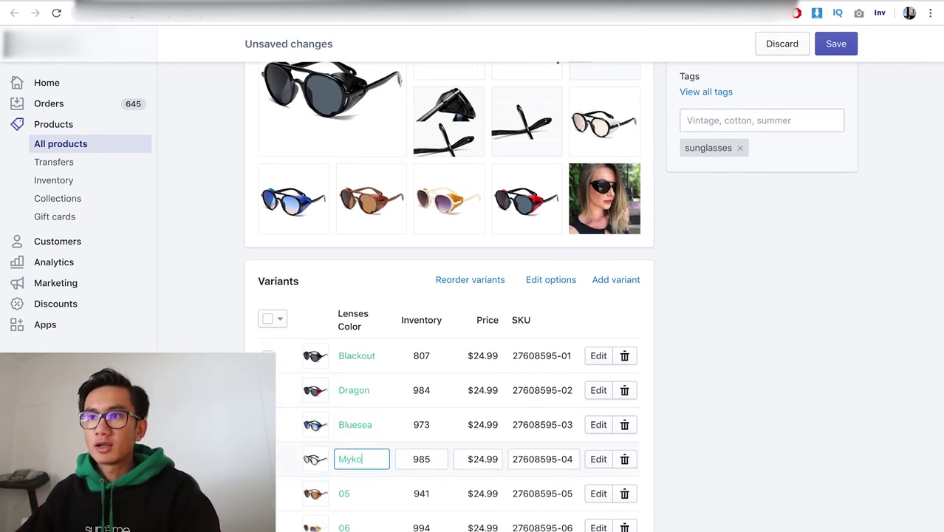
{"action": "type", "text": "Mykonos"}
{"action": "left_click", "coordinate": [365, 498]}
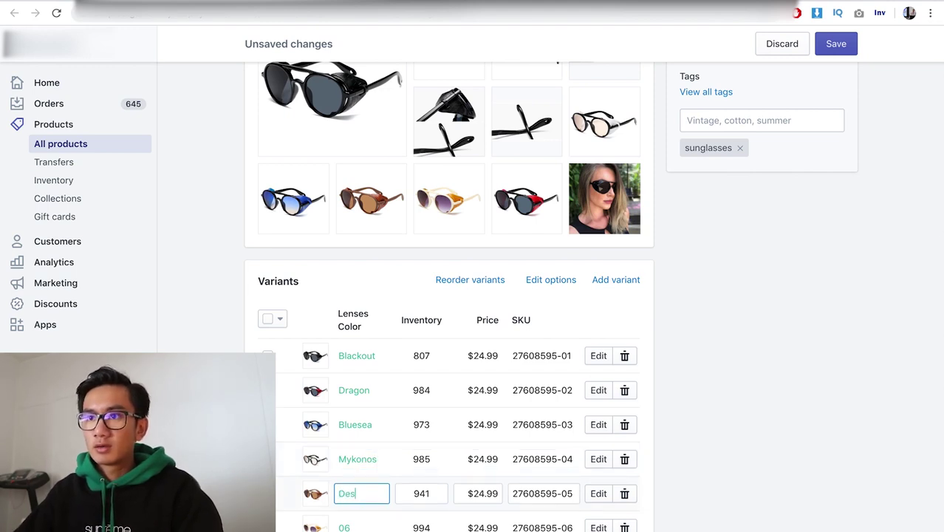
{"action": "key", "text": "Return"}
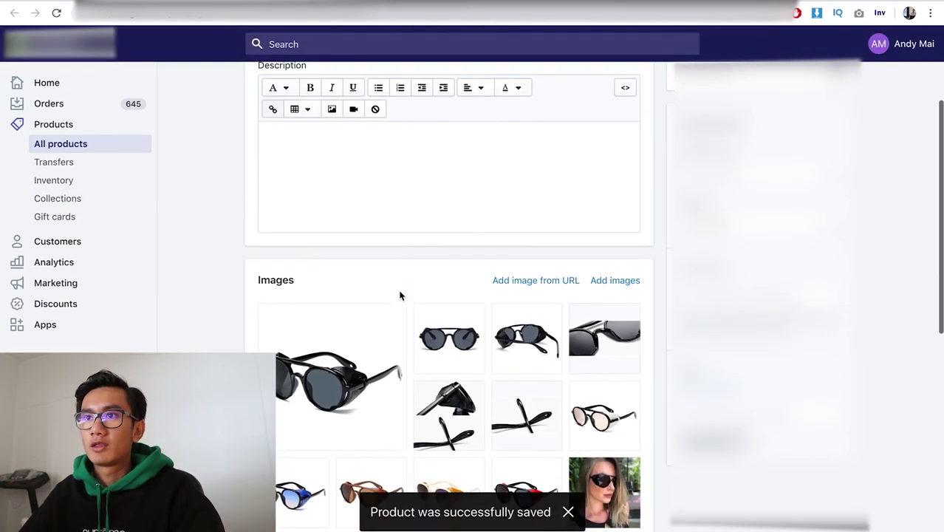
Write the description 'Handcrafted premium sunglasses forged together by moulded polycarbonated liquids.'
{"action": "left_click", "coordinate": [367, 190]}
{"action": "scroll", "coordinate": [554, 236], "scroll_direction": "down", "scroll_amount": 1}
{"action": "scroll", "coordinate": [532, 199], "scroll_direction": "up", "scroll_amount": 1}
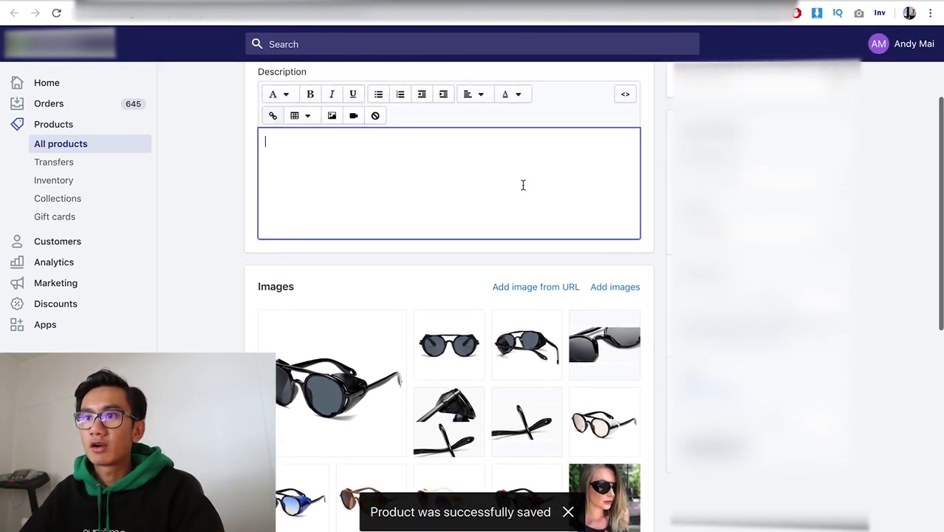
{"action": "type", "text": "Handcr"}
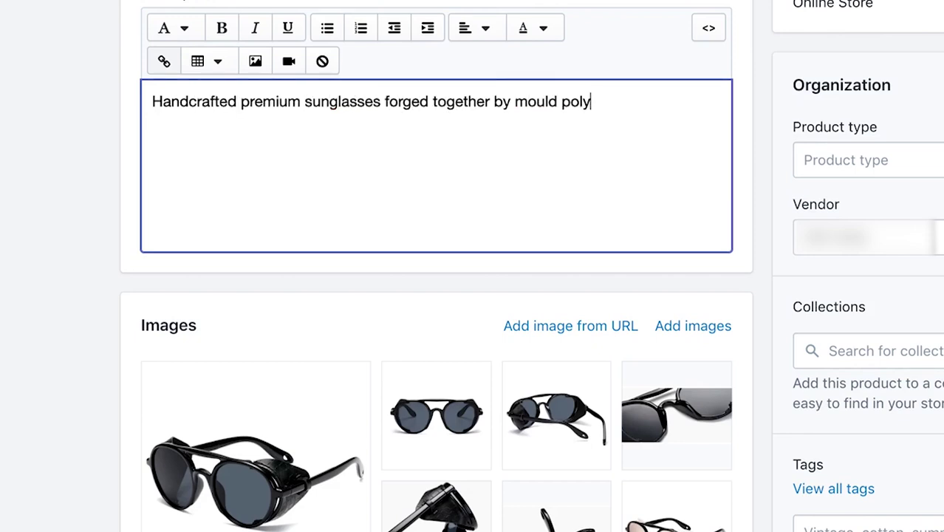
{"action": "type", "text": "afted premium su"}
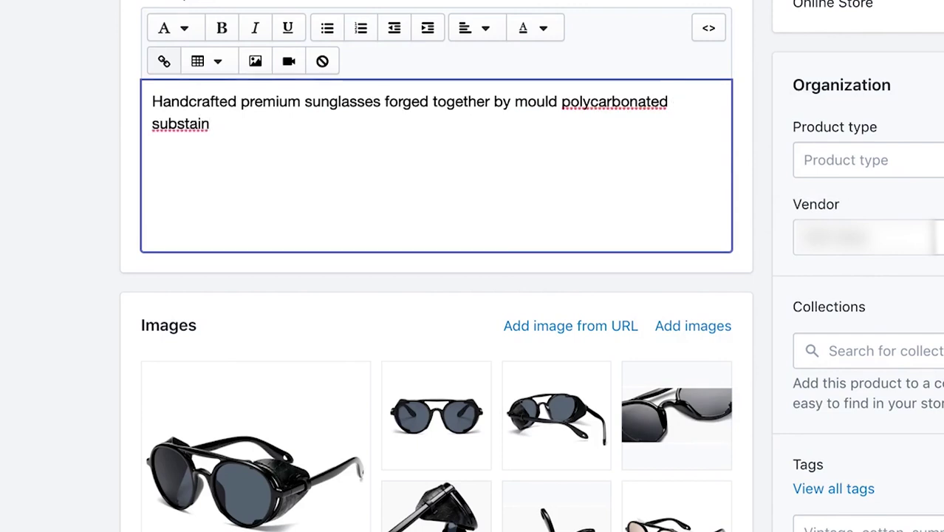
{"action": "left_click", "coordinate": [556, 102]}
{"action": "type", "text": "ed"}
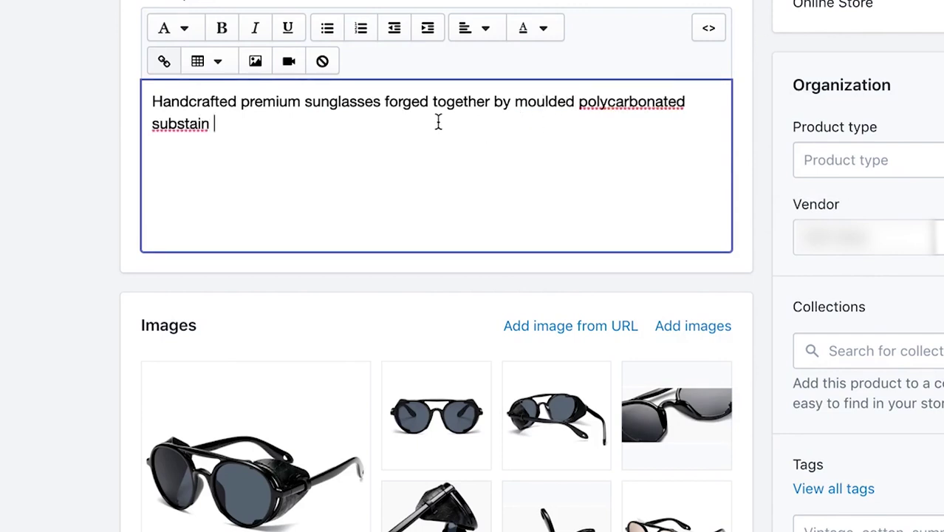
{"action": "key", "text": "ctrl+BackSpace"}
{"action": "type", "text": "liquids from"}
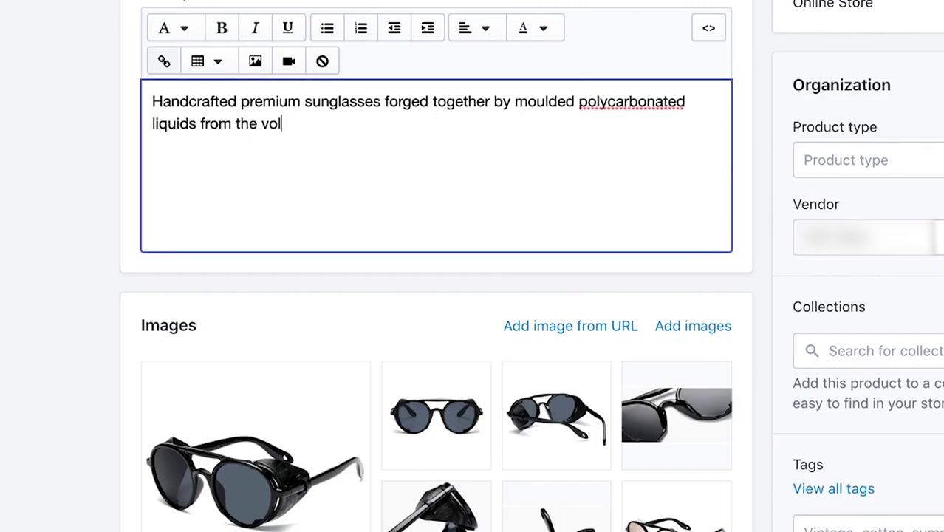
{"action": "type", "text": " the"}
{"action": "key", "text": "ctrl+BackSpace"}
{"action": "key", "text": "ctrl+BackSpace"}
{"action": "key", "text": "BackSpace"}
{"action": "type", "text": "."}
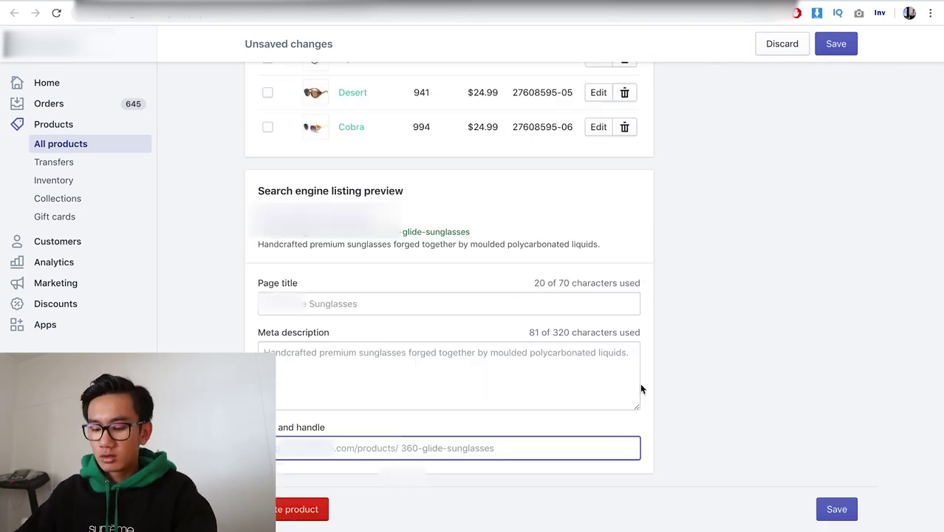
Shorten the URL handle to 'sunglasses' and save the product
{"action": "key", "text": "ctrl+a"}
{"action": "type", "text": "s"}
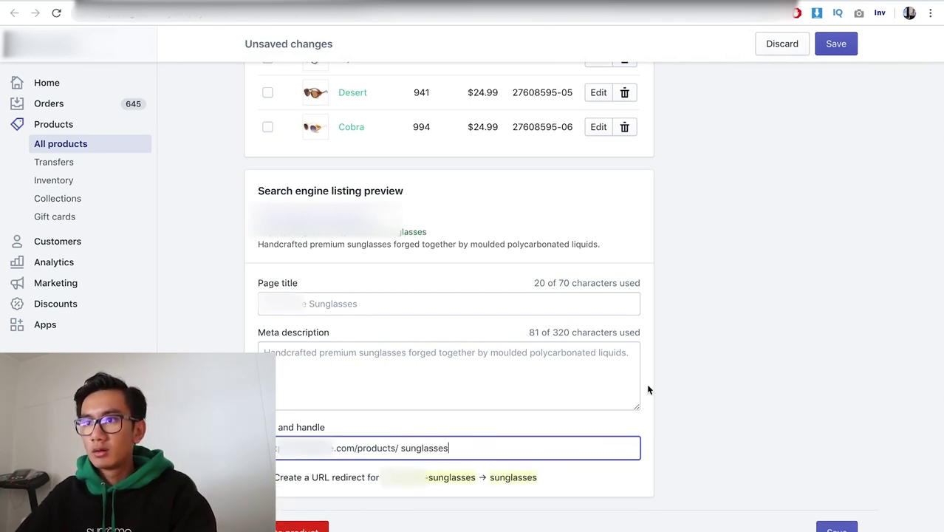
{"action": "left_click", "coordinate": [675, 391]}
{"action": "left_click", "coordinate": [837, 44]}
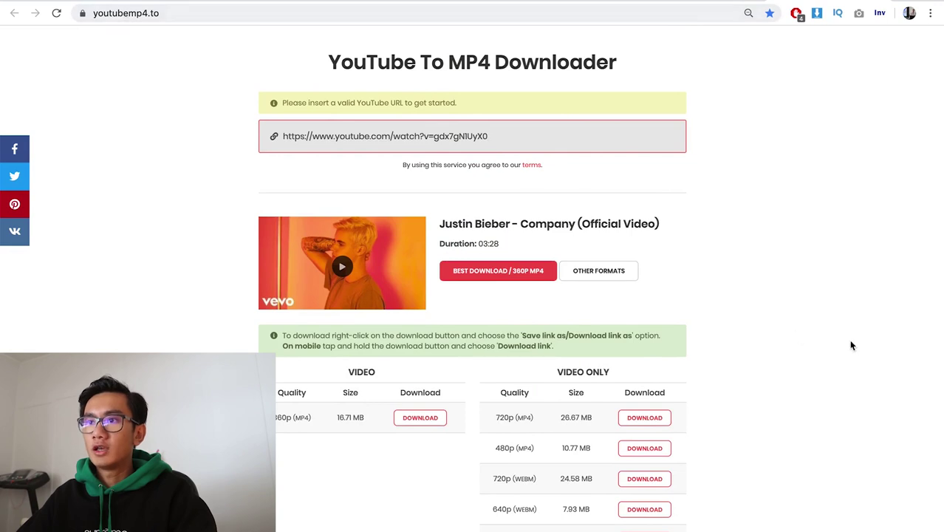
Download the Justin Bieber - Company video as a 720p MP4
{"action": "scroll", "coordinate": [853, 347], "scroll_direction": "down", "scroll_amount": 3}
{"action": "scroll", "coordinate": [562, 359], "scroll_direction": "down", "scroll_amount": 1}
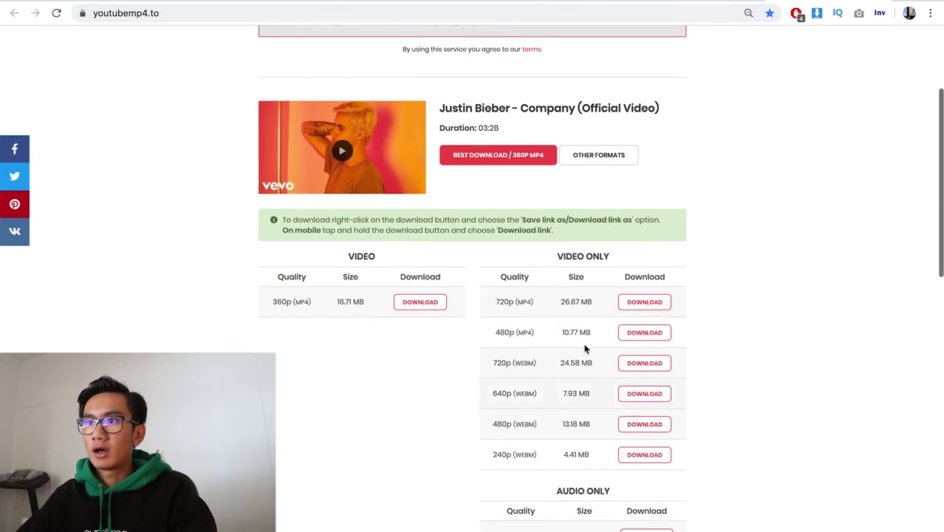
{"action": "left_click", "coordinate": [631, 306]}
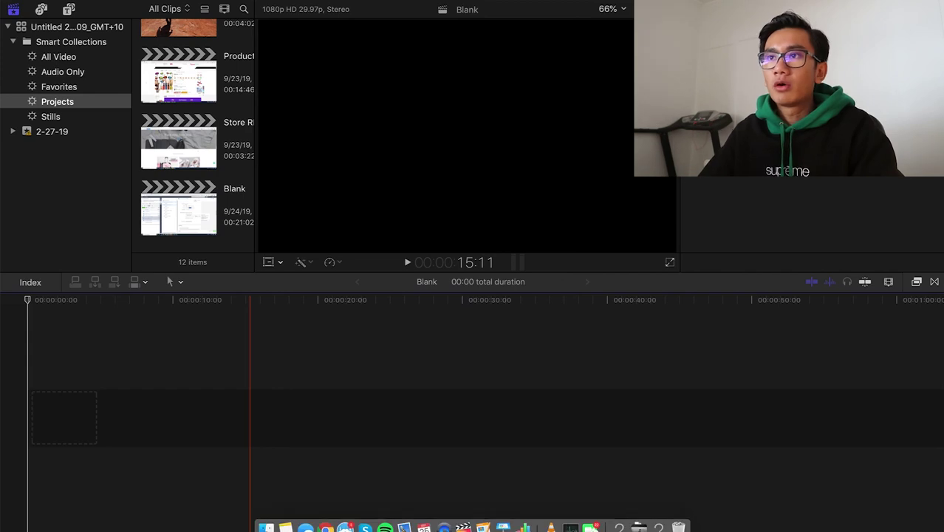
Add videoplayback.mp4 to the timeline and zoom out to see the whole clip
{"action": "left_click_drag", "start_coordinate": [63, 418], "coordinate": [63, 442]}
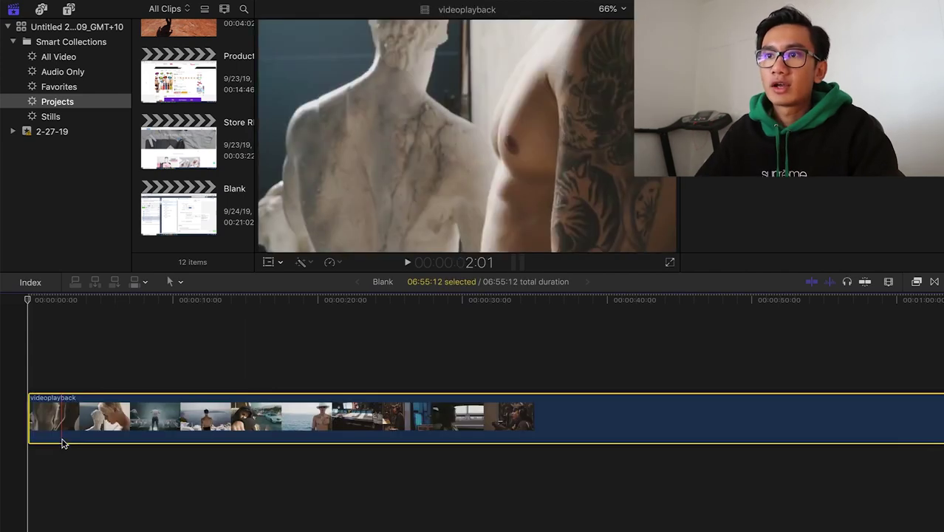
{"action": "key", "text": "super+minus"}
{"action": "key", "text": "super+minus"}
{"action": "key", "text": "super+minus"}
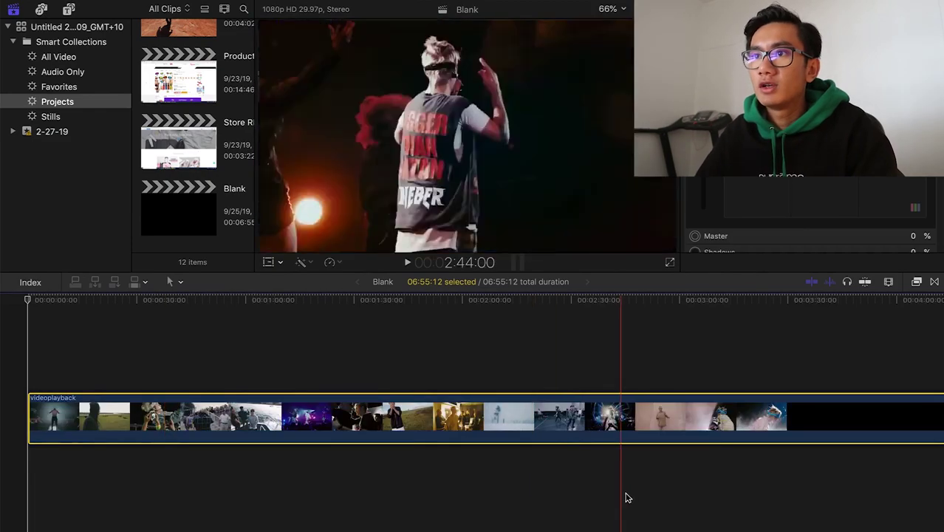
{"action": "left_click", "coordinate": [432, 501]}
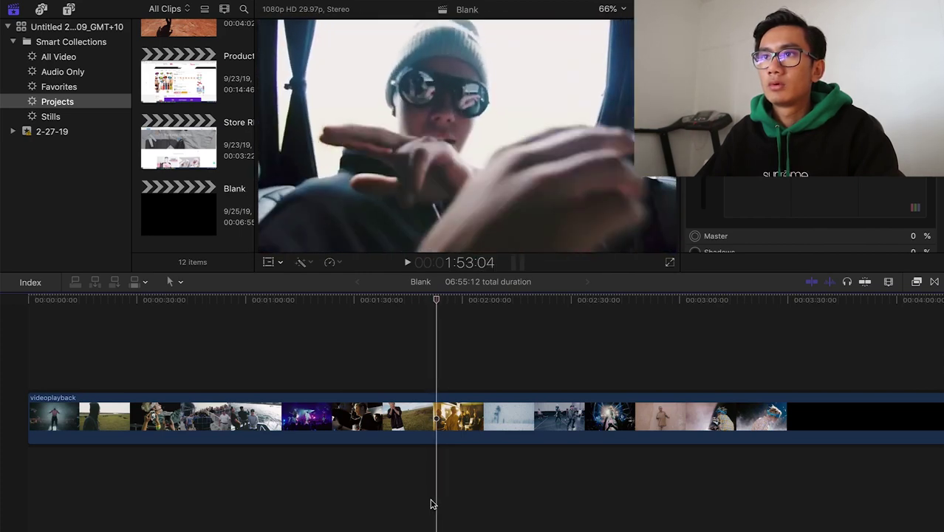
Delete the first section and the long leftover clip, leaving a single 3-second clip
{"action": "left_click", "coordinate": [385, 420]}
{"action": "key", "text": "Delete"}
{"action": "key", "text": "space"}
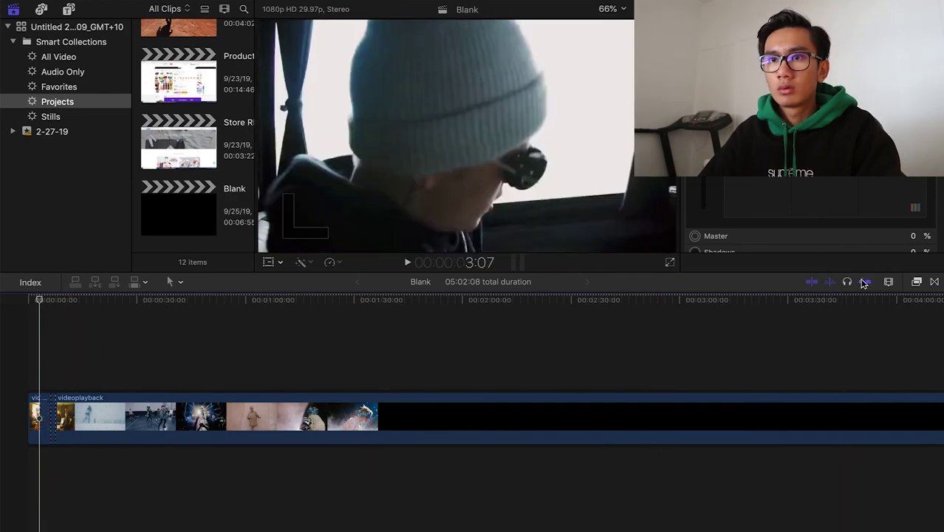
{"action": "left_click_drag", "start_coordinate": [334, 317], "coordinate": [48, 478]}
{"action": "key", "text": "Delete"}
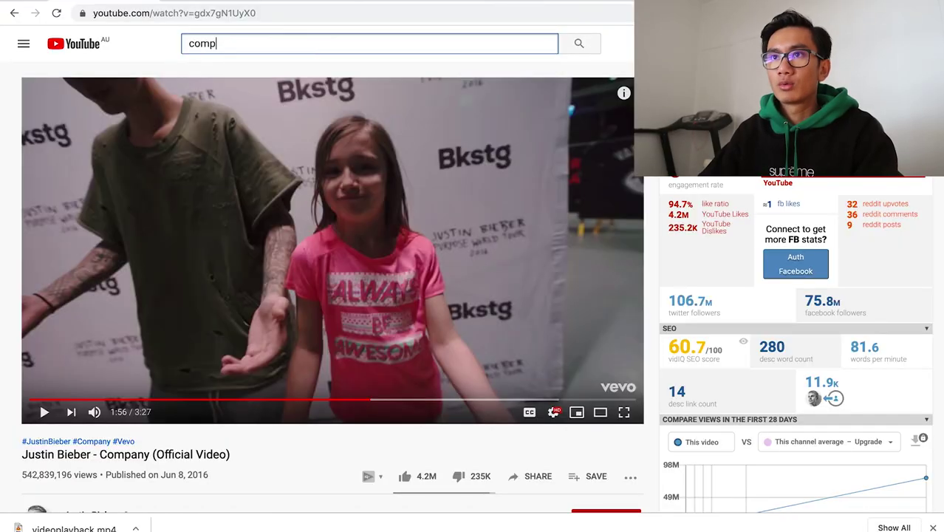
Search YouTube for the company remix and open the Justin Bieber Company RIVERO Remix video
{"action": "type", "text": "any remix"}
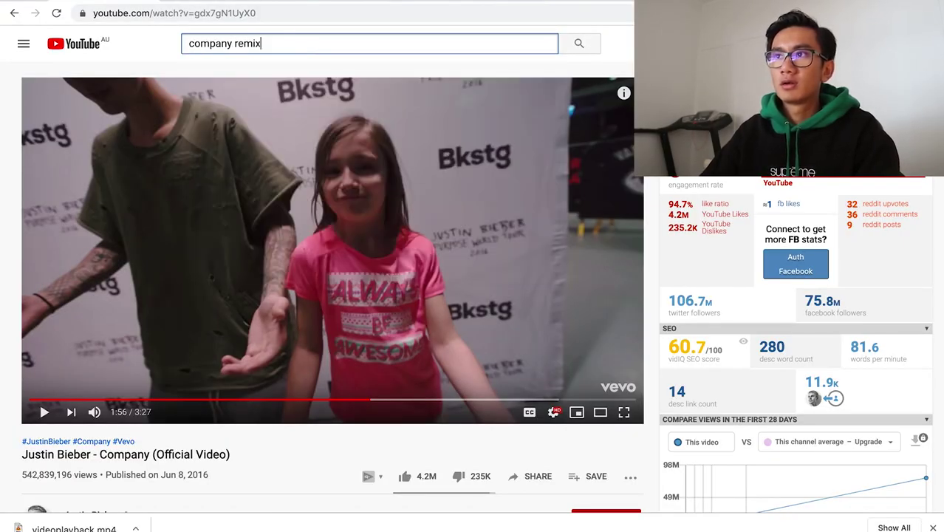
{"action": "key", "text": "Return"}
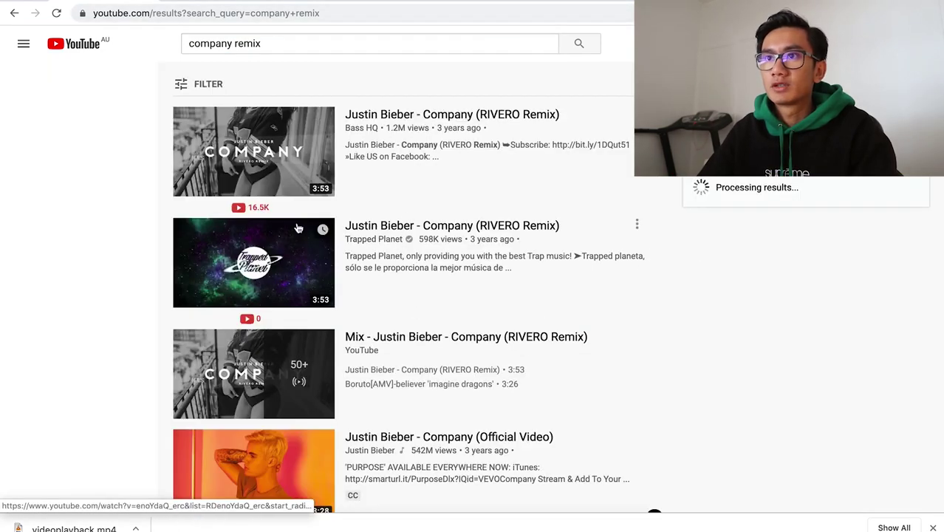
{"action": "left_click", "coordinate": [298, 165]}
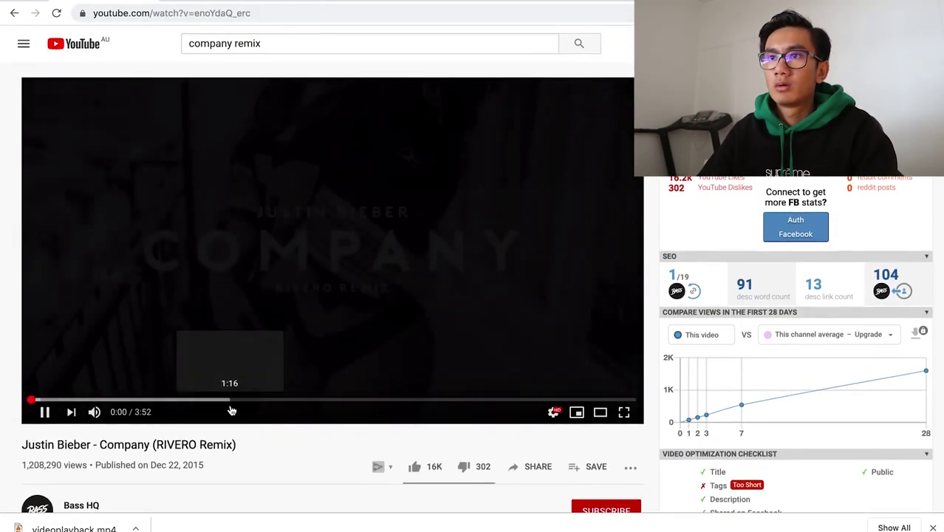
{"action": "left_click", "coordinate": [294, 294]}
Copy the remix video's URL and search for a YouTube to mp3 converter
{"action": "left_click", "coordinate": [576, 20]}
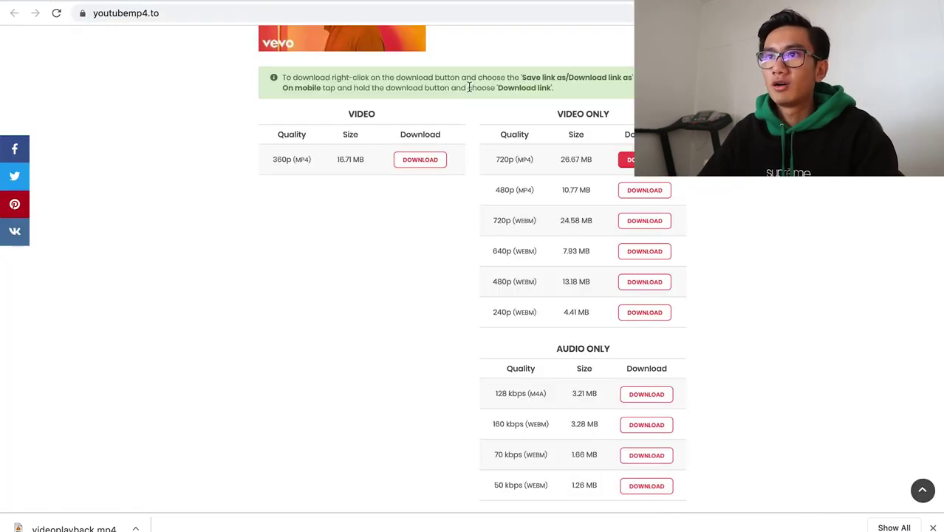
{"action": "scroll", "coordinate": [454, 99], "scroll_direction": "up", "scroll_amount": 5}
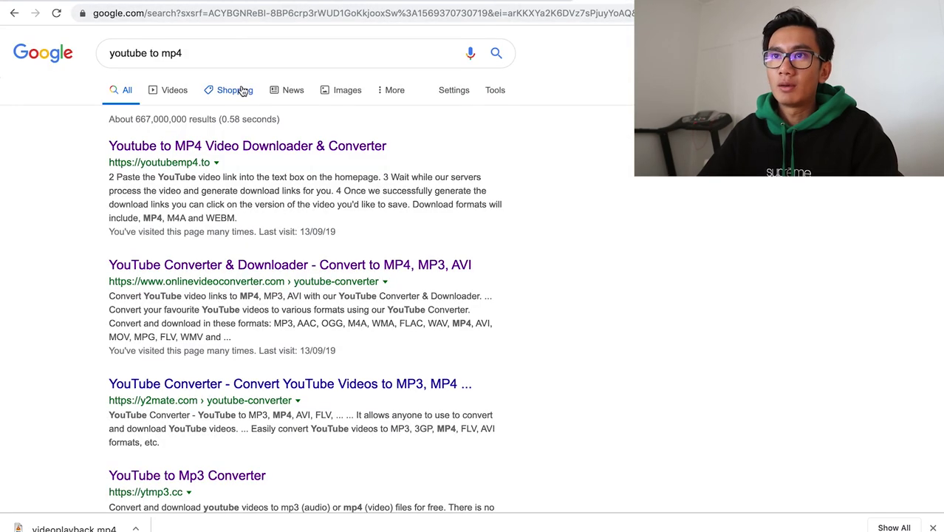
{"action": "left_click", "coordinate": [241, 51]}
{"action": "type", "text": "3"}
{"action": "key", "text": "Return"}
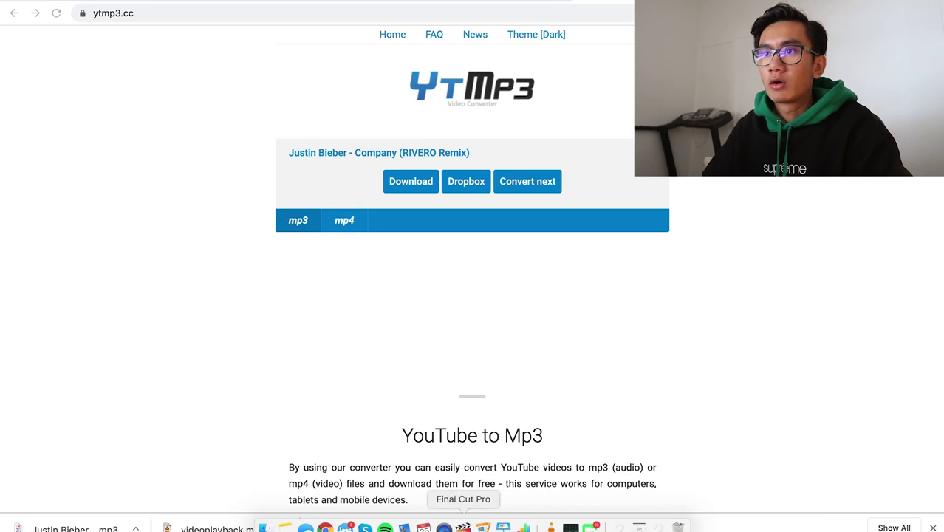
Place the Company remix mp3 from Downloads under the video in Final Cut Pro
{"action": "left_click", "coordinate": [463, 527]}
{"action": "left_click", "coordinate": [265, 527]}
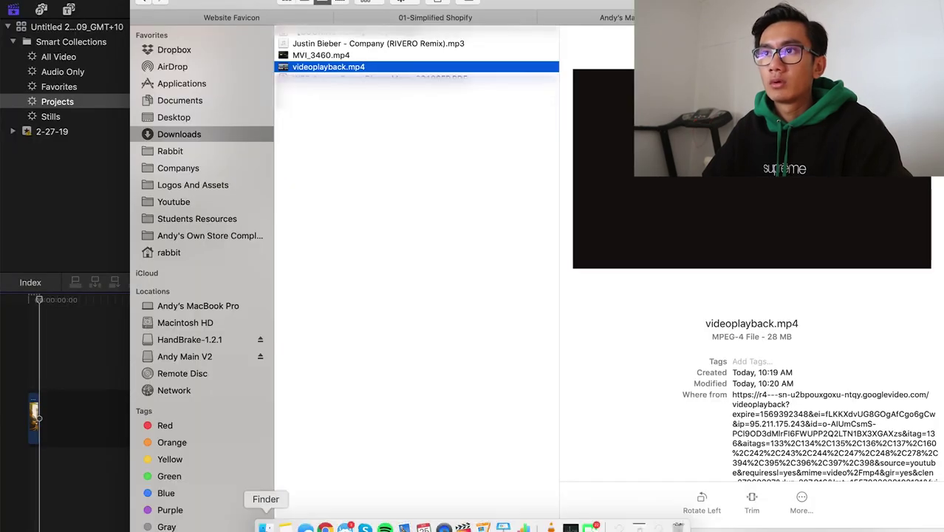
{"action": "left_click_drag", "start_coordinate": [310, 48], "coordinate": [12, 498]}
{"action": "left_click", "coordinate": [38, 481]}
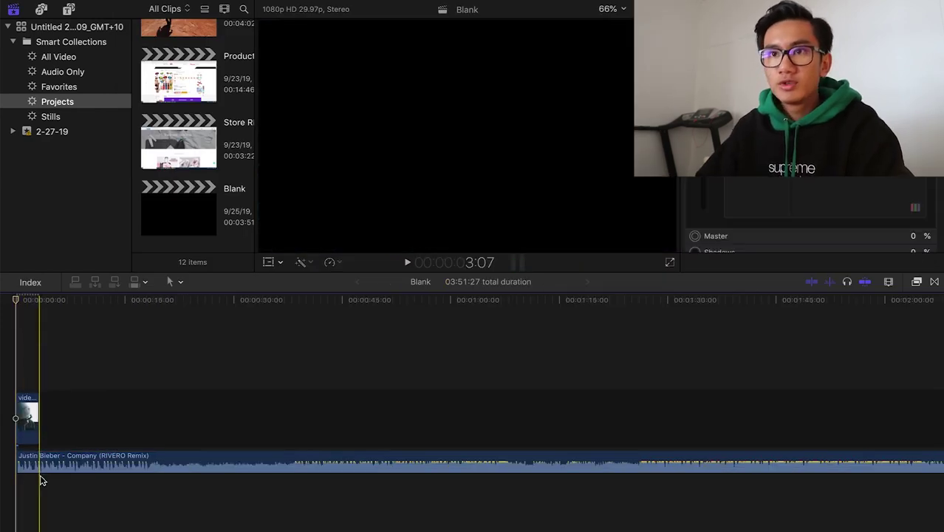
Copy the short videoplayback clip and paste a copy right after the original
{"action": "key", "text": "super+equal"}
{"action": "key", "text": "super+equal"}
{"action": "key", "text": "super+equal"}
{"action": "scroll", "coordinate": [42, 479], "scroll_direction": "left", "scroll_amount": 3}
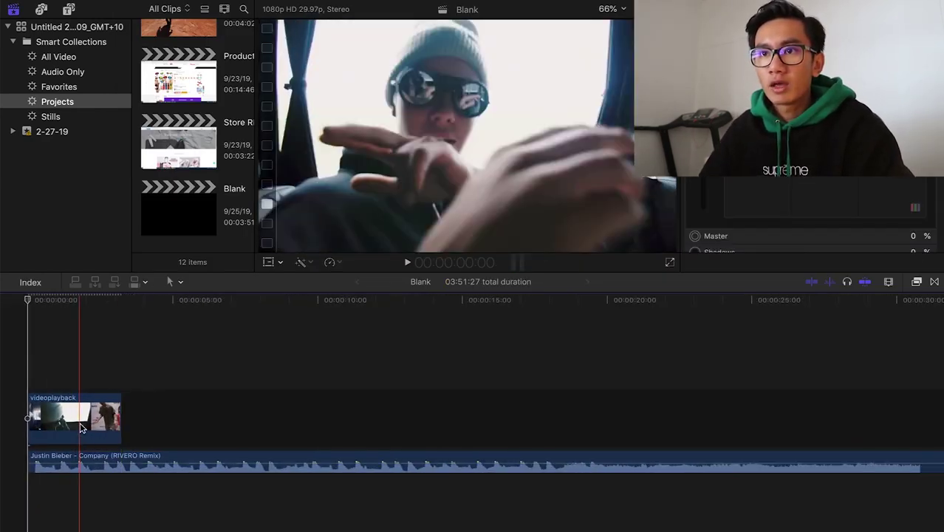
{"action": "left_click", "coordinate": [79, 417]}
{"action": "key", "text": "super+c"}
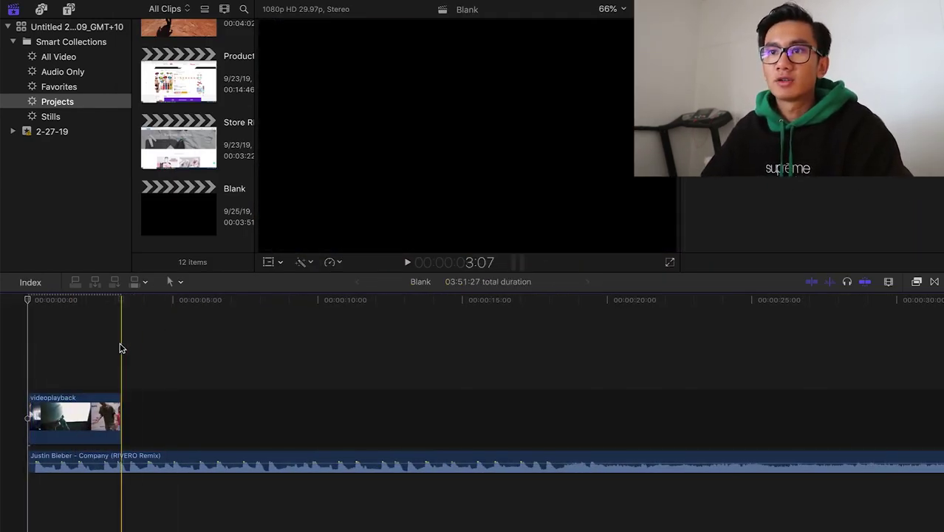
{"action": "left_click", "coordinate": [120, 348]}
{"action": "key", "text": "super+v"}
{"action": "key", "text": "super+v"}
{"action": "key", "text": "super+v"}
{"action": "key", "text": "super+v"}
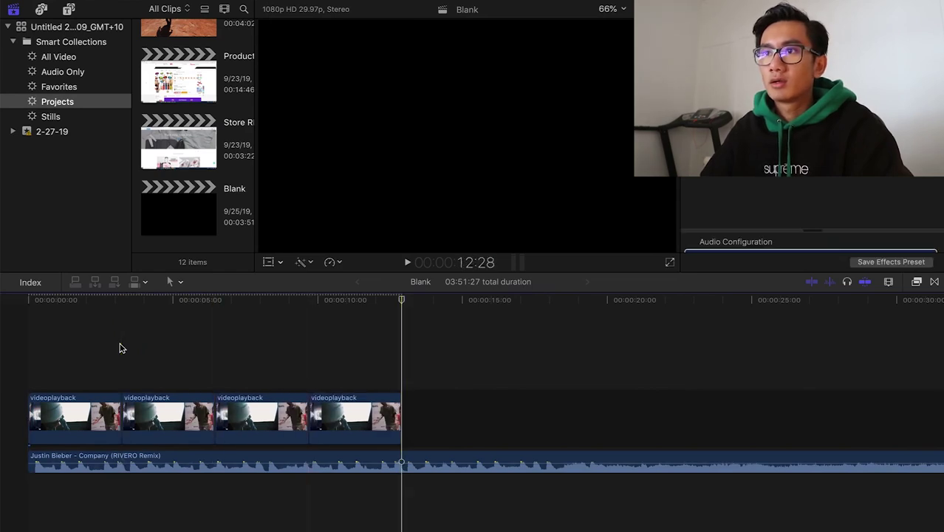
{"action": "key", "text": "Home"}
Trim six frames off the music's start and shorten the ending so the edit runs 15 seconds
{"action": "left_click_drag", "start_coordinate": [31, 459], "coordinate": [33, 459]}
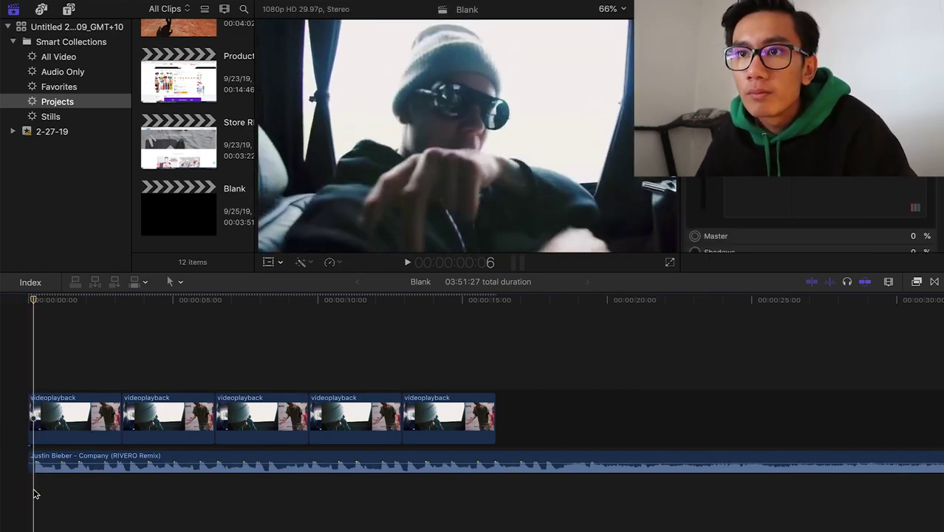
{"action": "left_click", "coordinate": [88, 474]}
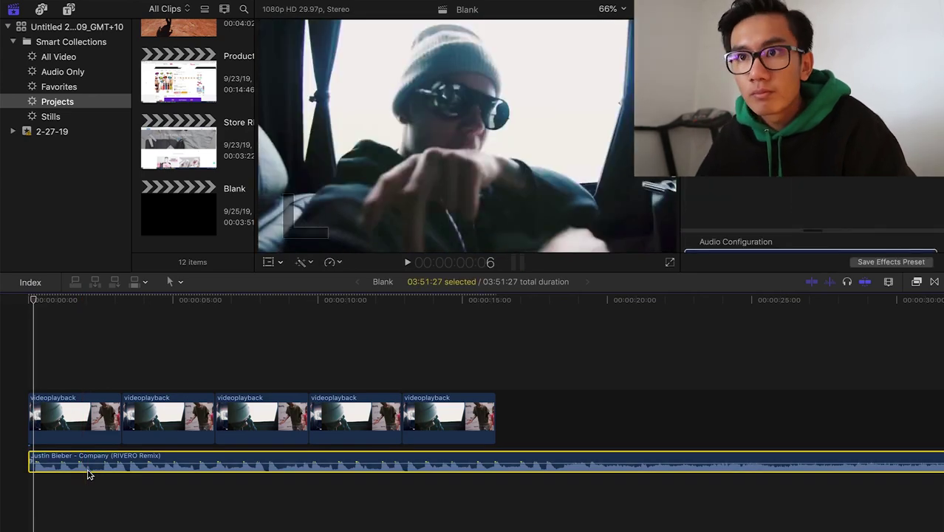
{"action": "left_click", "coordinate": [27, 462]}
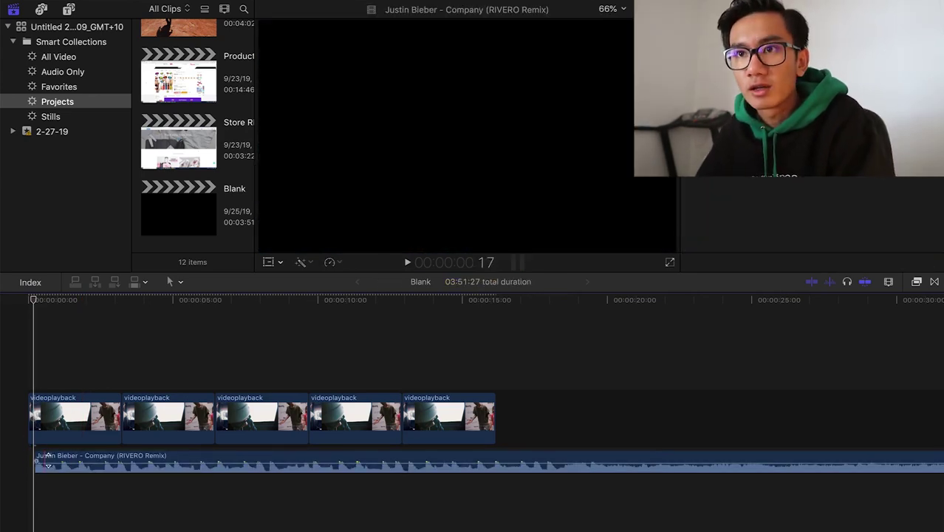
{"action": "left_click_drag", "start_coordinate": [26, 462], "coordinate": [10, 453]}
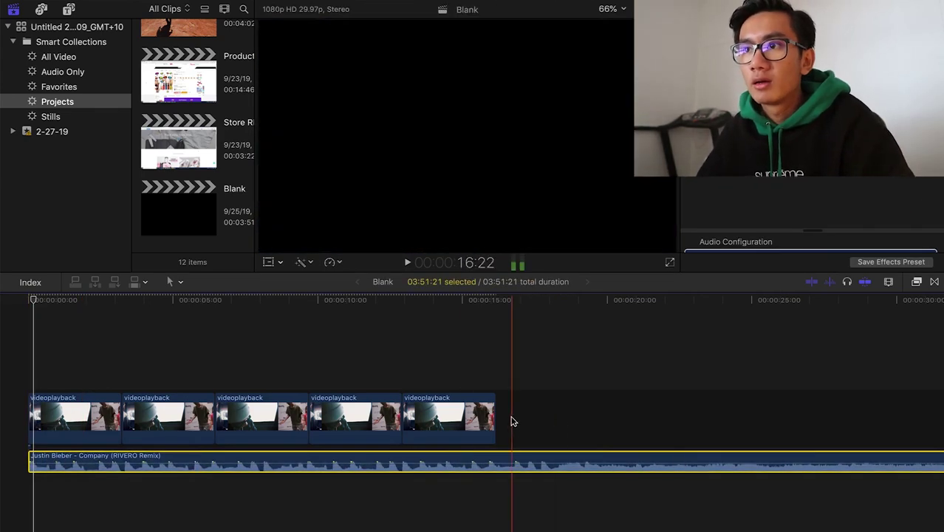
{"action": "left_click_drag", "start_coordinate": [492, 420], "coordinate": [460, 432]}
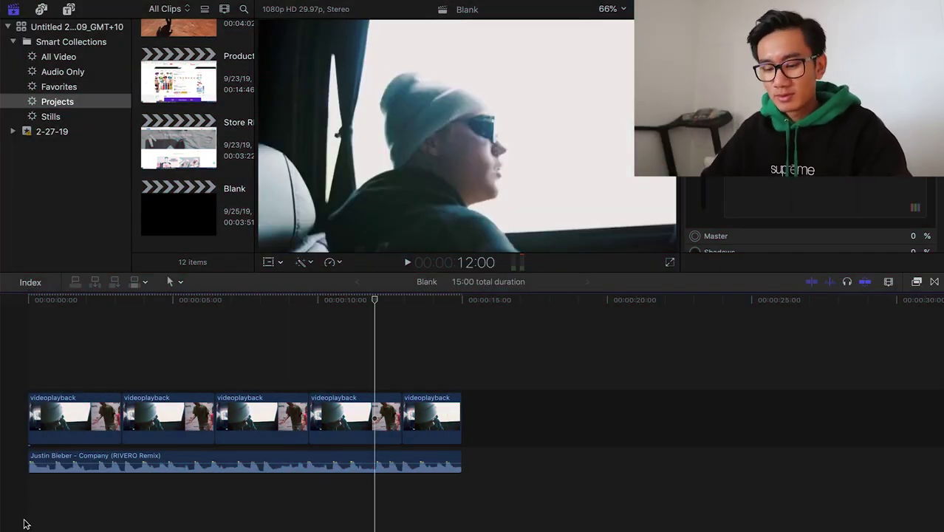
Review the export video settings for the edit, then load fb.com in the browser
{"action": "key", "text": "super+e"}
{"action": "left_click", "coordinate": [469, 78]}
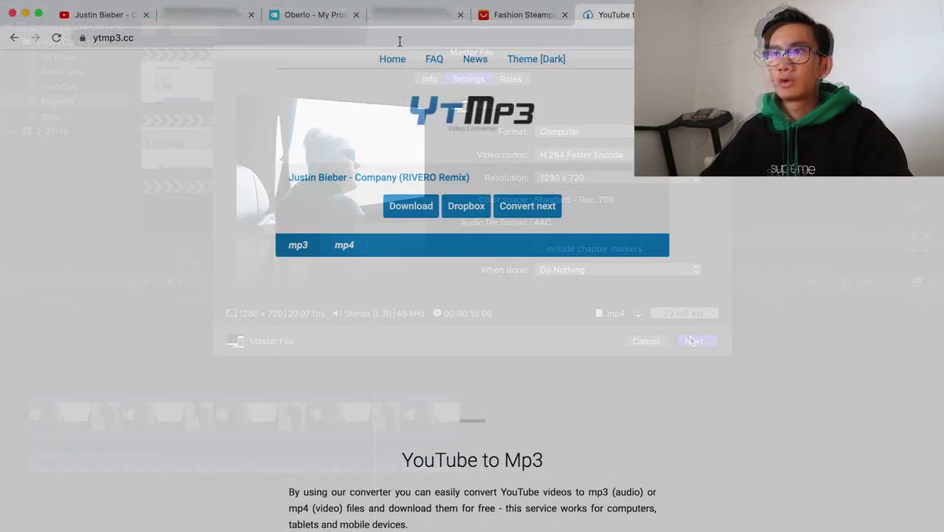
{"action": "left_click", "coordinate": [401, 36]}
{"action": "type", "text": "fb.com"}
{"action": "key", "text": "Return"}
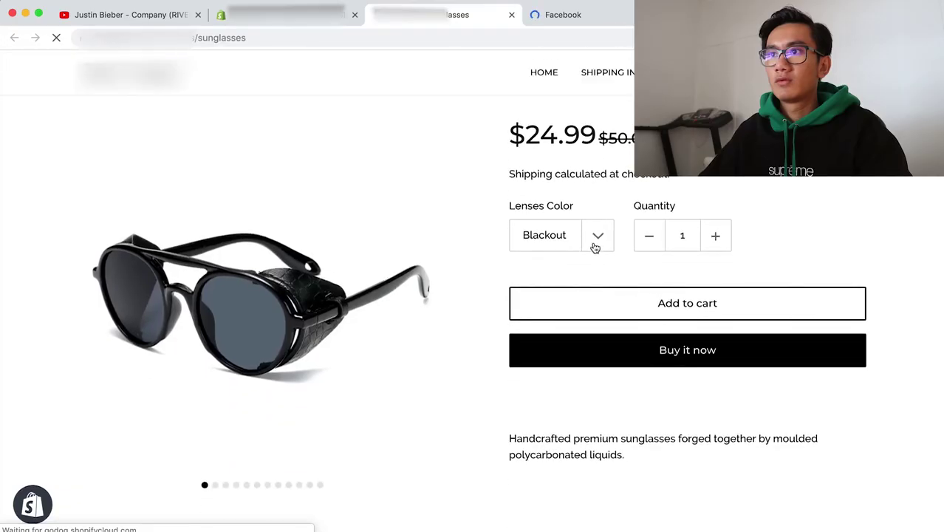
Choose the Bluesea lens colour, then switch to Mykonos
{"action": "left_click", "coordinate": [594, 247]}
{"action": "left_click", "coordinate": [589, 265]}
{"action": "left_click", "coordinate": [587, 238]}
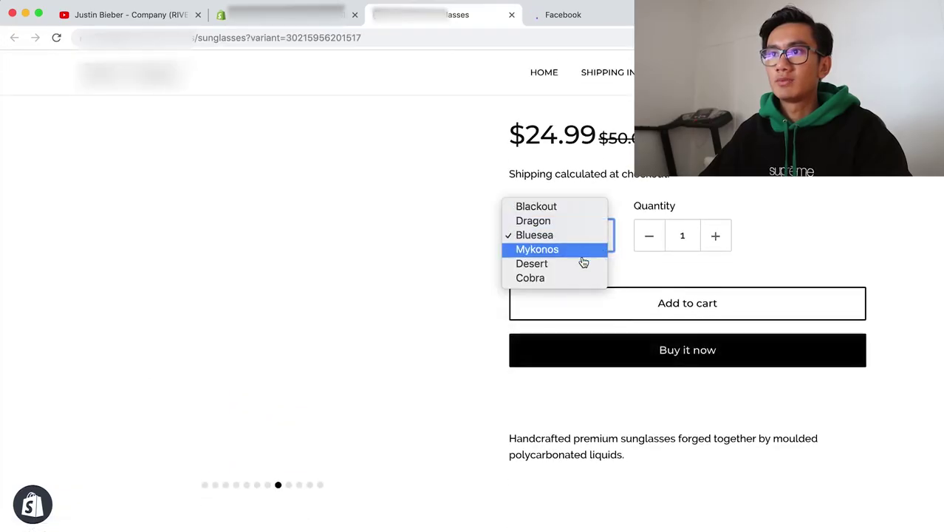
{"action": "left_click", "coordinate": [582, 255]}
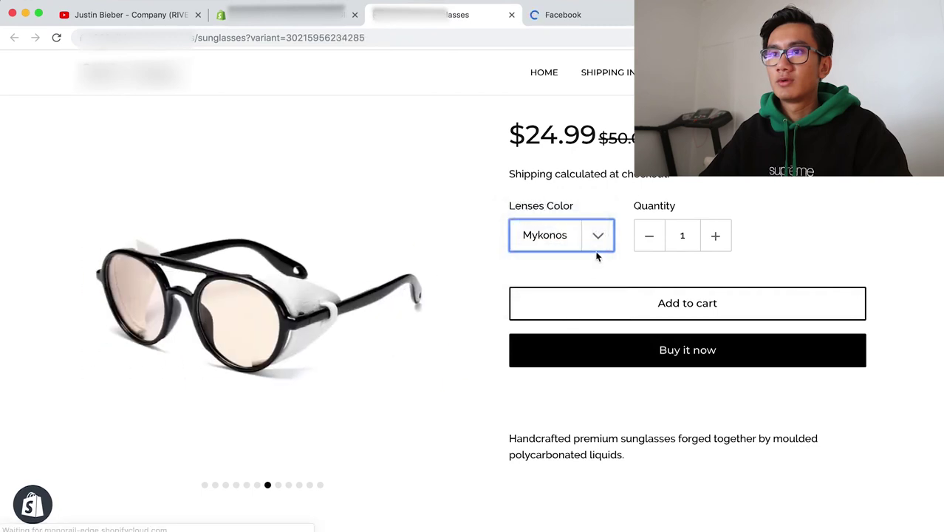
Scroll up and down through the sunglasses product page
{"action": "scroll", "coordinate": [648, 455], "scroll_direction": "down", "scroll_amount": 1}
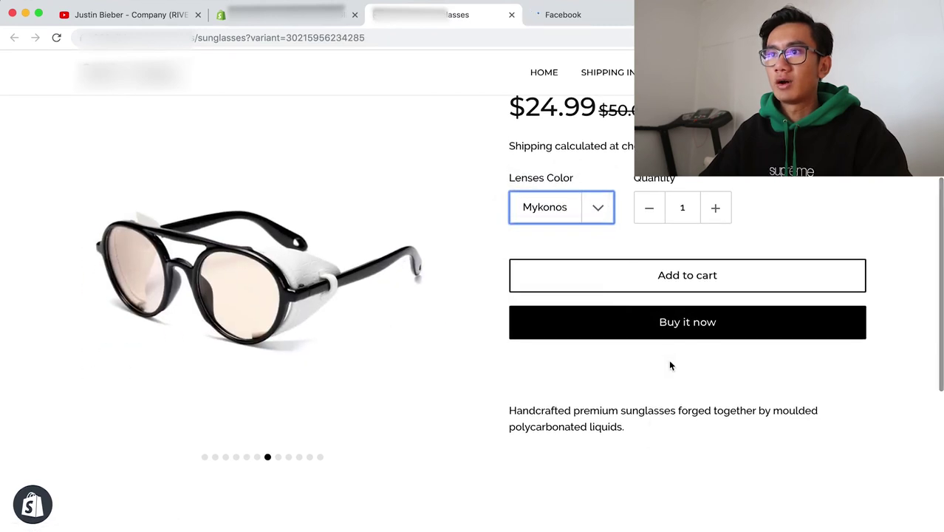
{"action": "scroll", "coordinate": [670, 365], "scroll_direction": "down", "scroll_amount": 5}
{"action": "scroll", "coordinate": [670, 365], "scroll_direction": "up", "scroll_amount": 3}
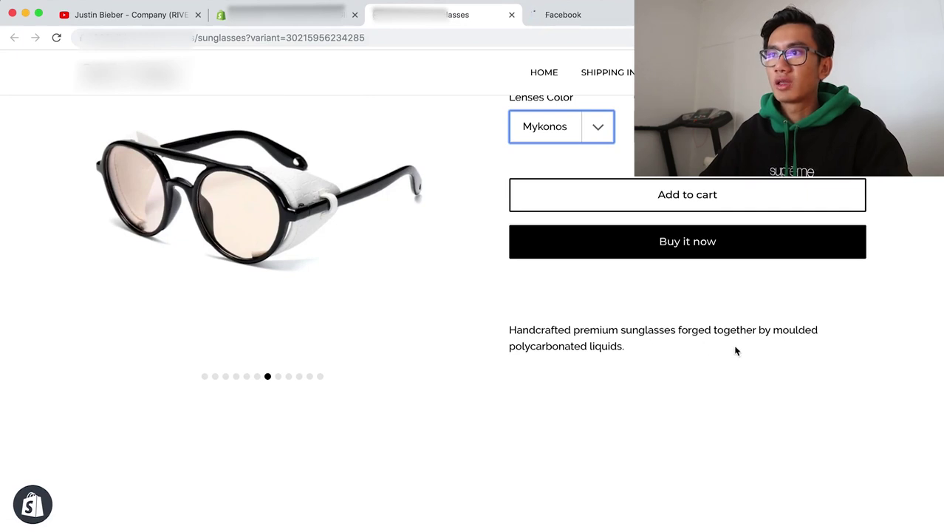
{"action": "scroll", "coordinate": [734, 351], "scroll_direction": "up", "scroll_amount": 1}
{"action": "scroll", "coordinate": [615, 376], "scroll_direction": "up", "scroll_amount": 4}
{"action": "scroll", "coordinate": [561, 295], "scroll_direction": "down", "scroll_amount": 6}
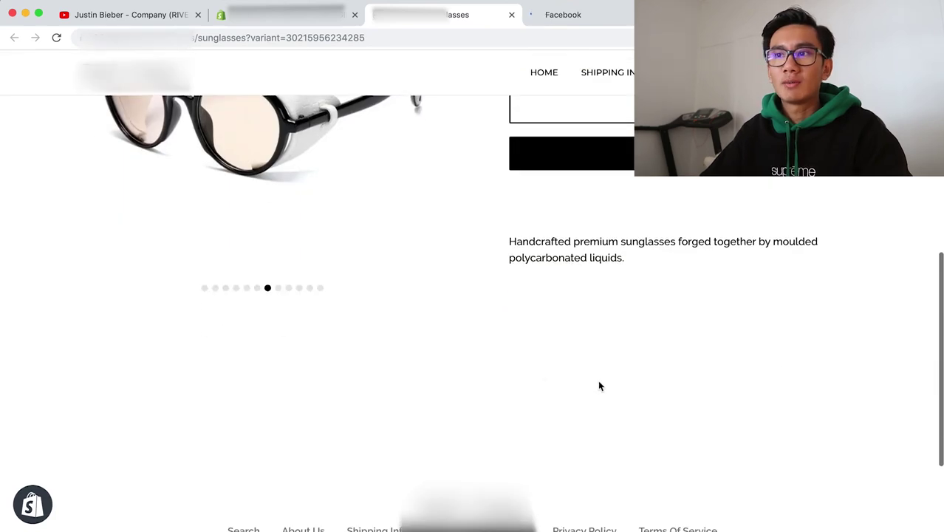
{"action": "scroll", "coordinate": [621, 351], "scroll_direction": "down", "scroll_amount": 2}
{"action": "scroll", "coordinate": [443, 303], "scroll_direction": "up", "scroll_amount": 6}
{"action": "scroll", "coordinate": [391, 269], "scroll_direction": "down", "scroll_amount": 1}
{"action": "scroll", "coordinate": [391, 268], "scroll_direction": "down", "scroll_amount": 3}
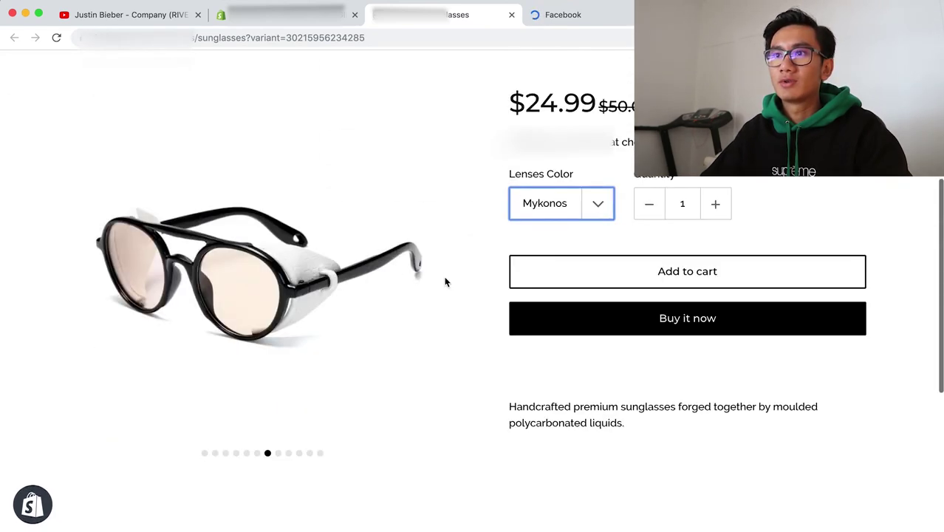
{"action": "left_click", "coordinate": [288, 451]}
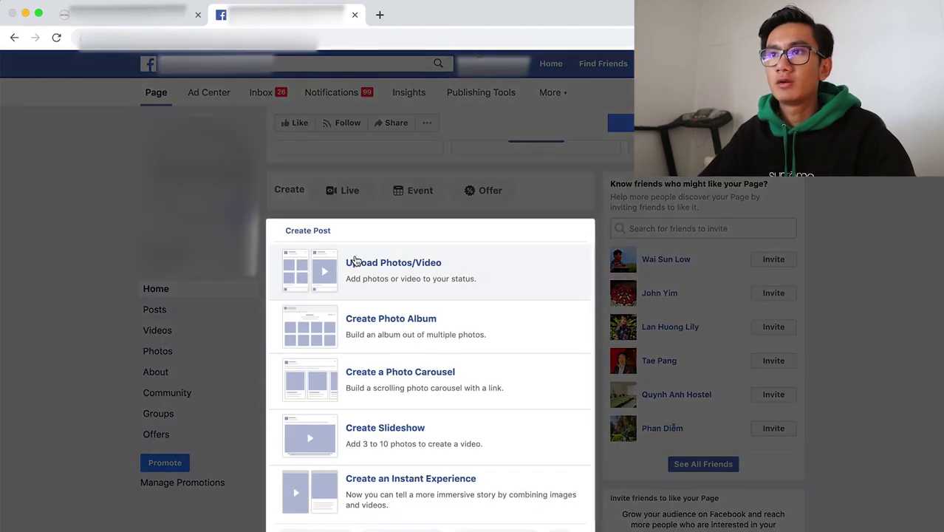
Choose Ad.mp4 as the video for a new page post
{"action": "left_click", "coordinate": [293, 259]}
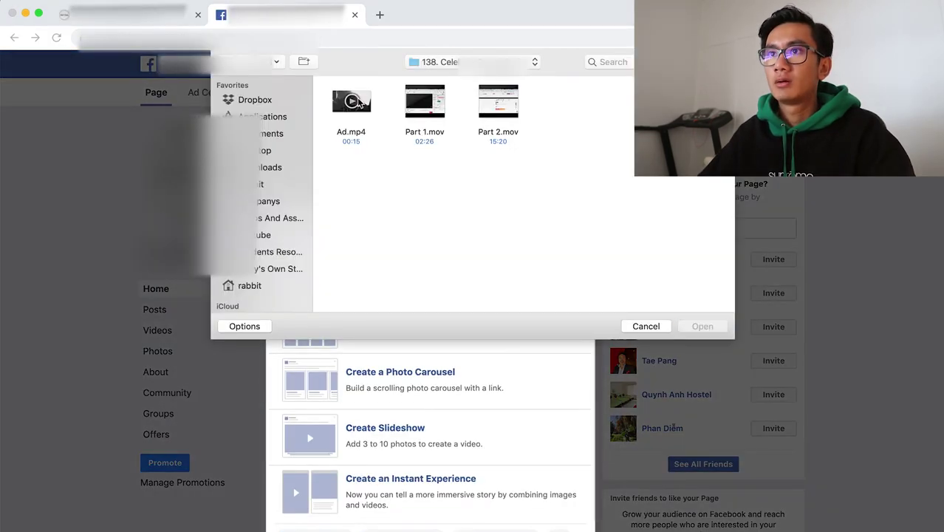
{"action": "left_click", "coordinate": [359, 103]}
{"action": "key", "text": "Escape"}
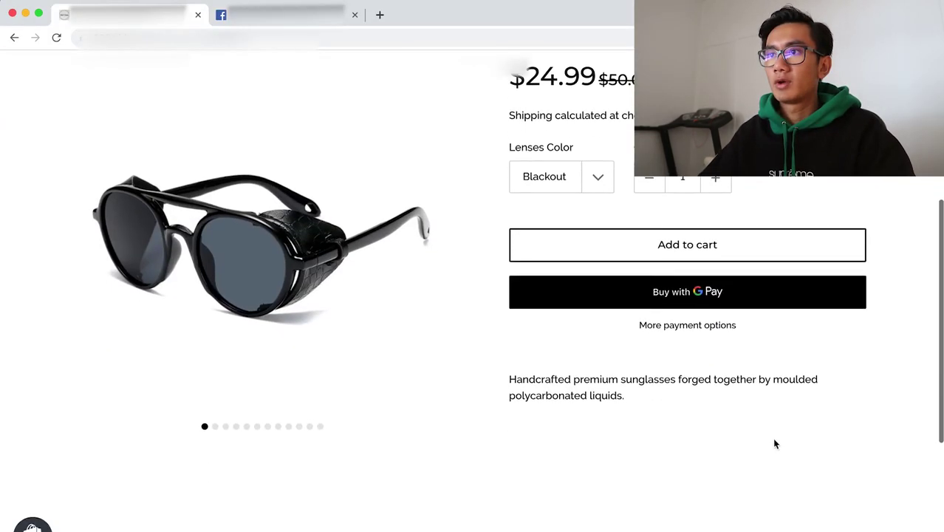
Paste the 'Handcrafted premium sunglasses…' product description as the post text, adding a new line
{"action": "left_click_drag", "start_coordinate": [626, 394], "coordinate": [509, 381]}
{"action": "left_click", "coordinate": [288, 15]}
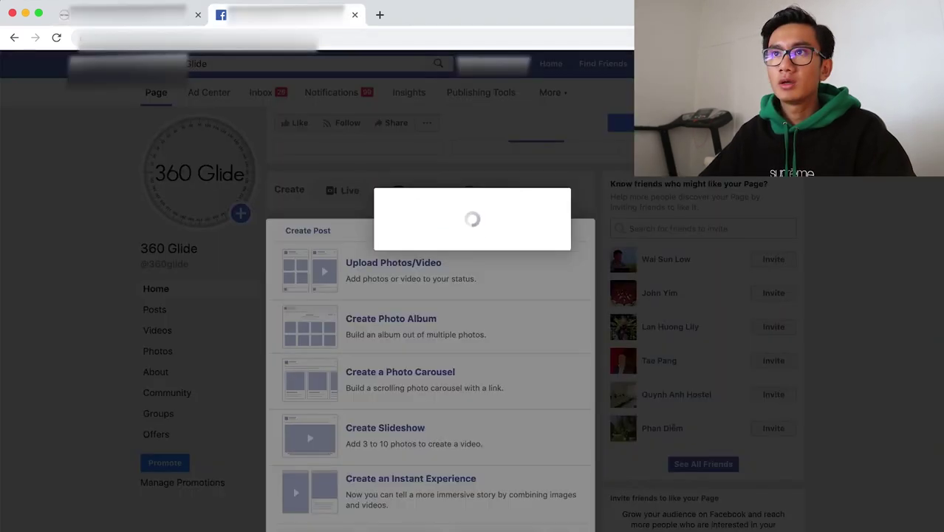
{"action": "key", "text": "super+v"}
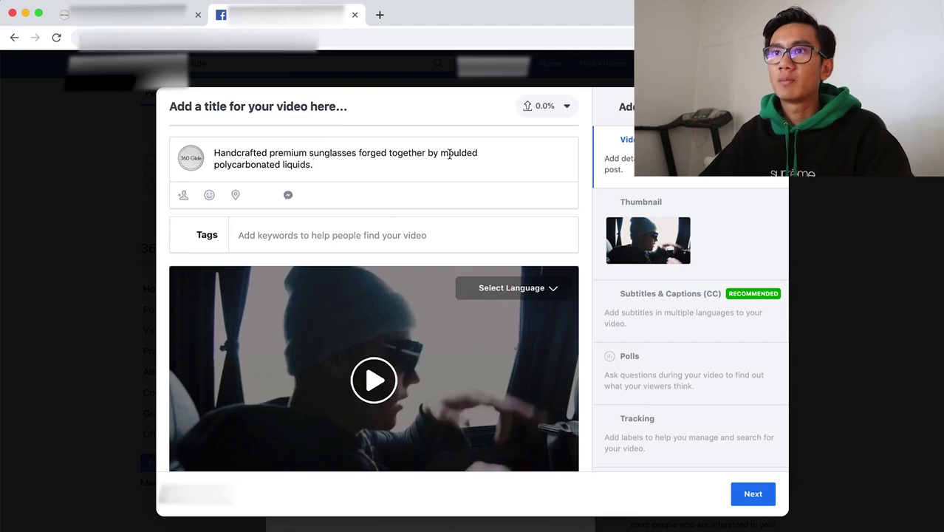
{"action": "key", "text": "Return"}
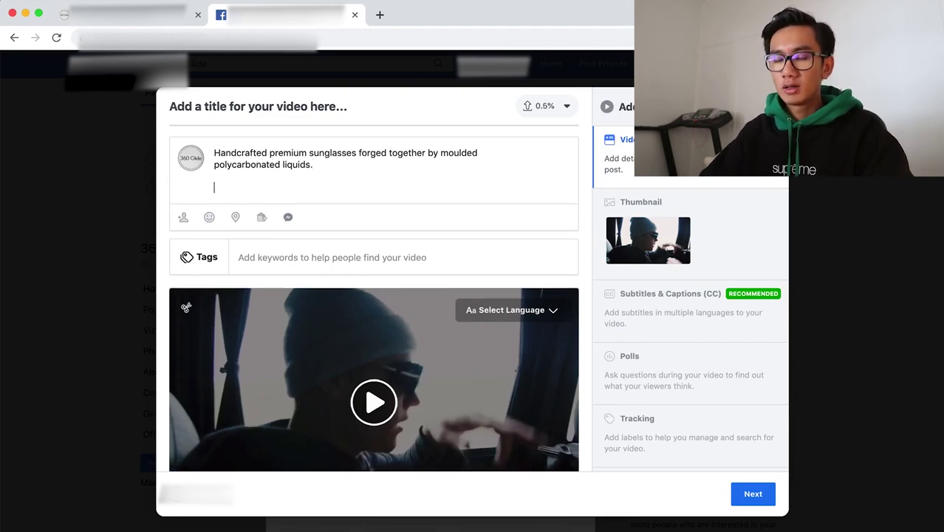
Open emojipedia.org in a new tab using the 'emo' address suggestion
{"action": "left_click", "coordinate": [381, 15]}
{"action": "type", "text": "emo"}
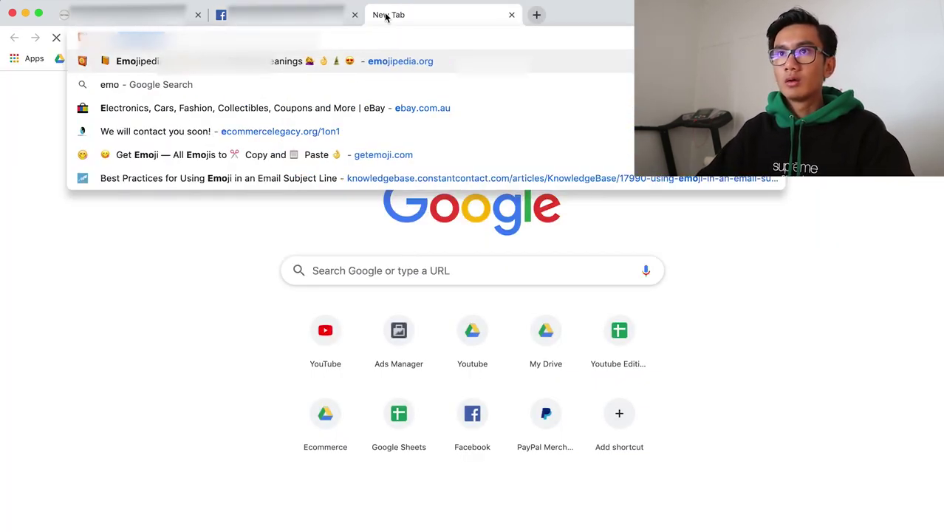
{"action": "key", "text": "Return"}
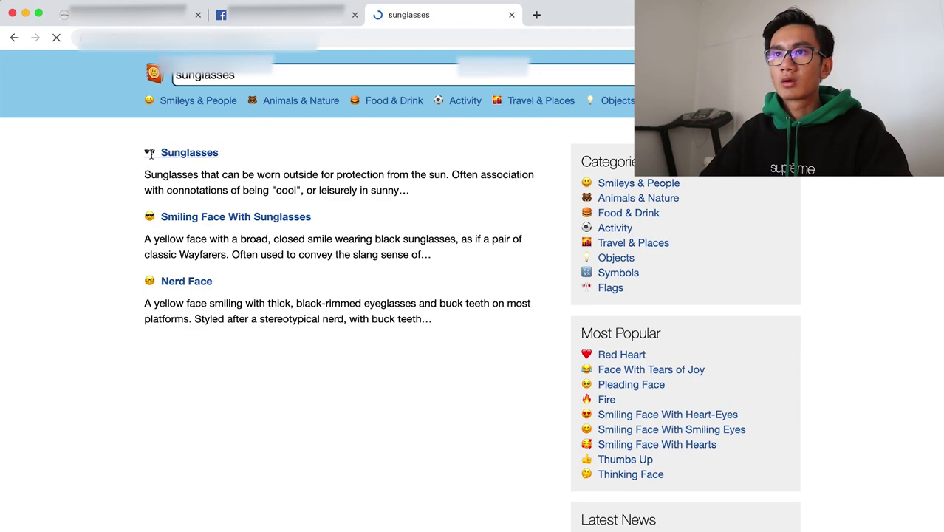
Copy the shop's product page URL and paste it on the line below the description
{"action": "left_click", "coordinate": [279, 22]}
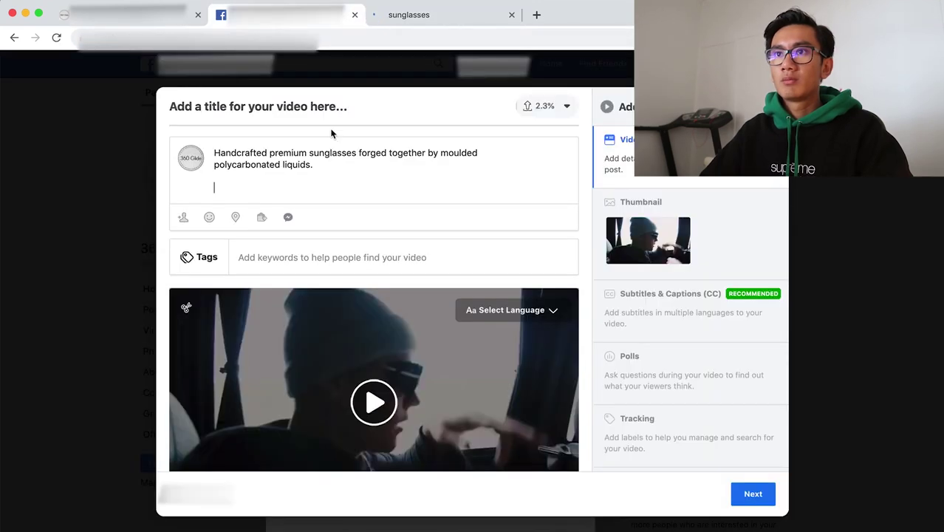
{"action": "left_click", "coordinate": [125, 14]}
{"action": "left_click", "coordinate": [200, 37]}
{"action": "key", "text": "super+c"}
{"action": "left_click", "coordinate": [280, 14]}
{"action": "left_click", "coordinate": [291, 177]}
{"action": "key", "text": "super+v"}
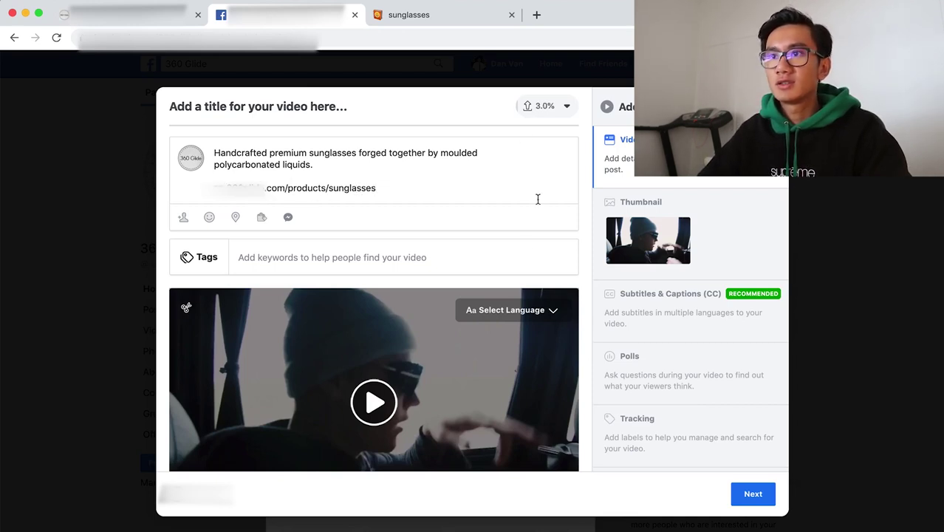
{"action": "scroll", "coordinate": [495, 357], "scroll_direction": "down", "scroll_amount": 1}
{"action": "scroll", "coordinate": [549, 327], "scroll_direction": "up", "scroll_amount": 1}
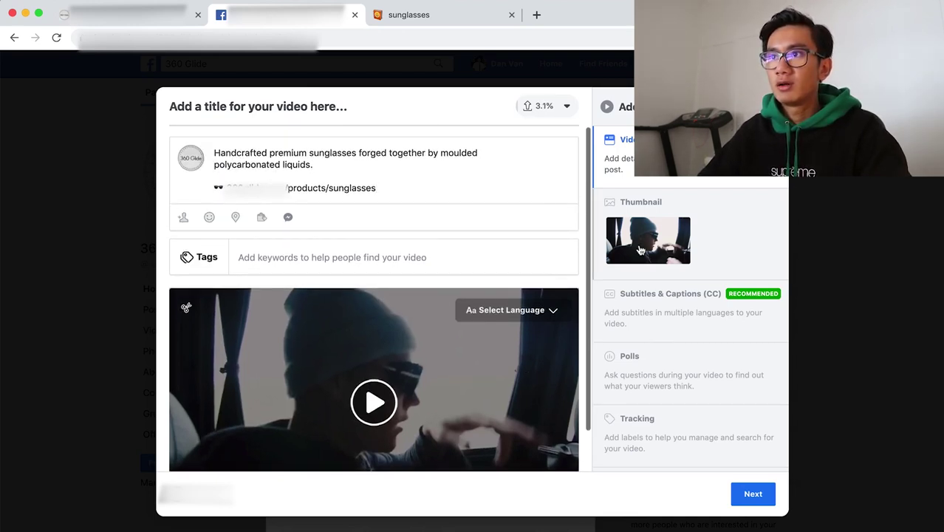
Page through the auto-generated video thumbnails and pick a different frame
{"action": "left_click", "coordinate": [641, 251]}
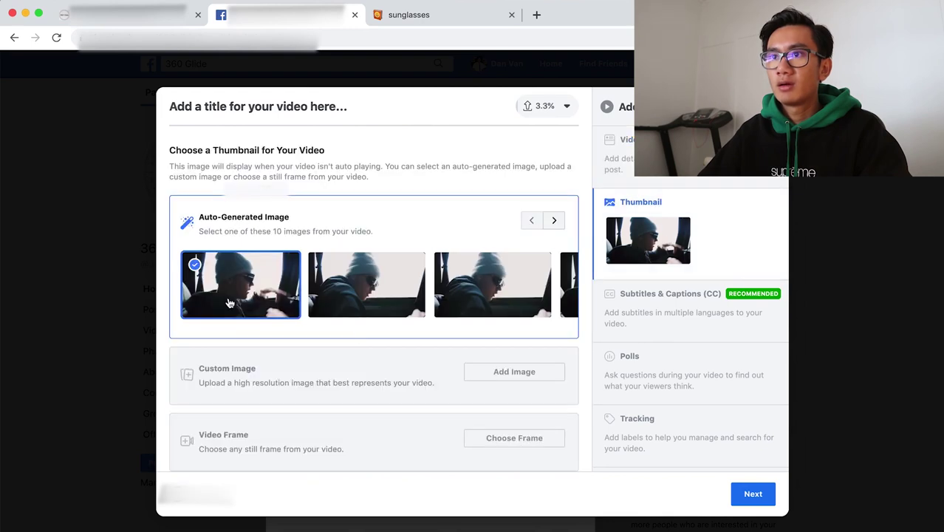
{"action": "left_click", "coordinate": [555, 221]}
{"action": "left_click", "coordinate": [555, 220]}
{"action": "left_click", "coordinate": [555, 221]}
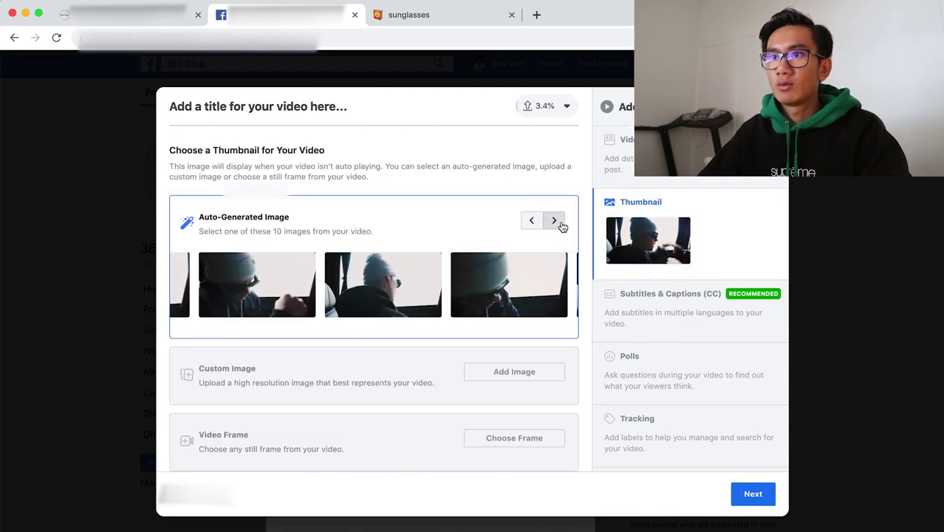
{"action": "left_click", "coordinate": [555, 221]}
{"action": "left_click", "coordinate": [527, 221]}
{"action": "left_click", "coordinate": [526, 221]}
{"action": "left_click", "coordinate": [526, 221]}
{"action": "left_click", "coordinate": [525, 222]}
{"action": "left_click", "coordinate": [524, 222]}
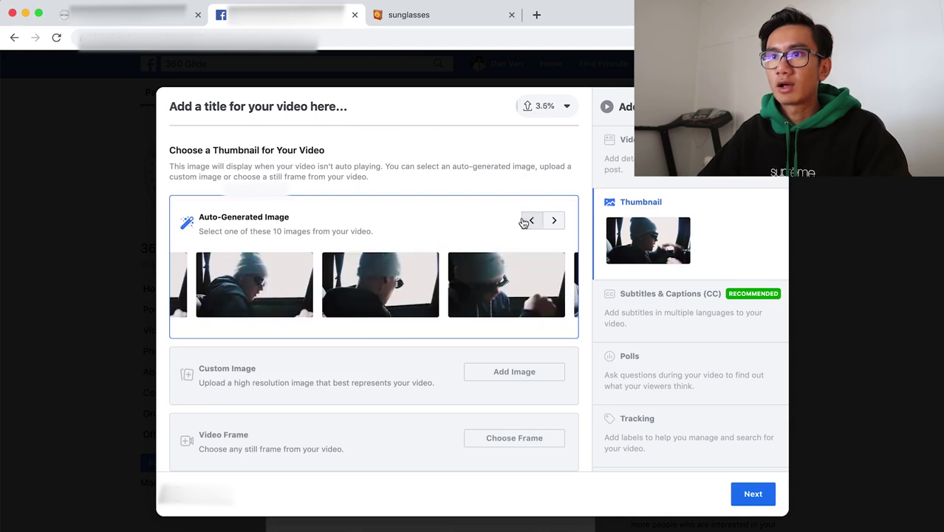
{"action": "left_click", "coordinate": [252, 285]}
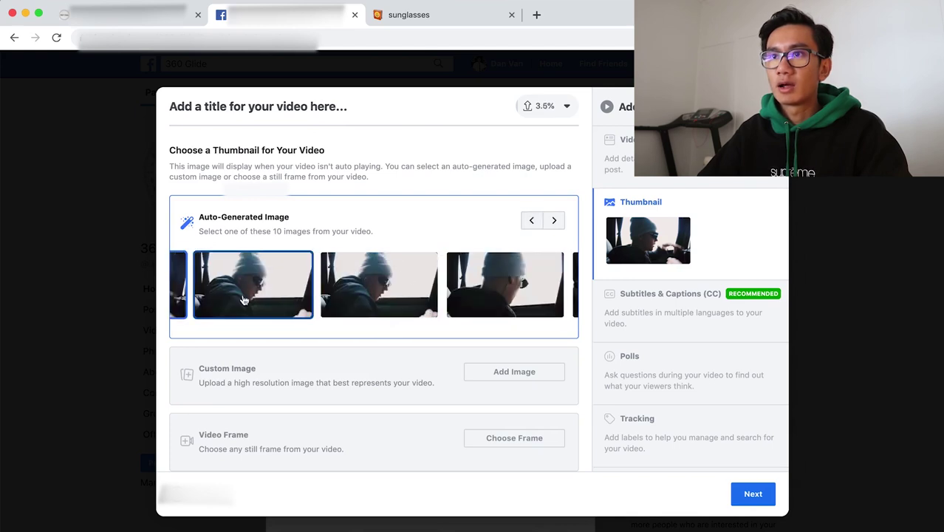
{"action": "left_click", "coordinate": [529, 221]}
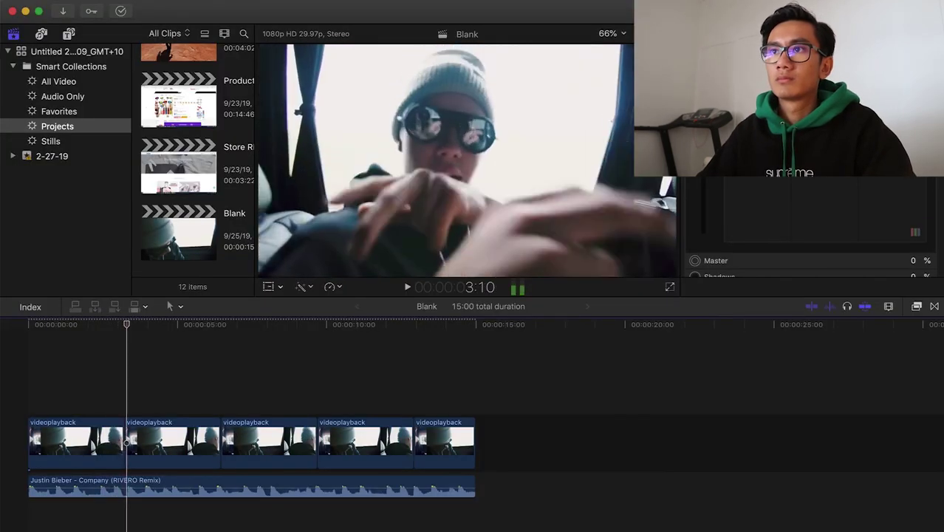
Step frame by frame to settle on the sunglasses close-up at 3:10
{"action": "key", "text": "Left"}
{"action": "key", "text": "Right"}
{"action": "key", "text": "Right"}
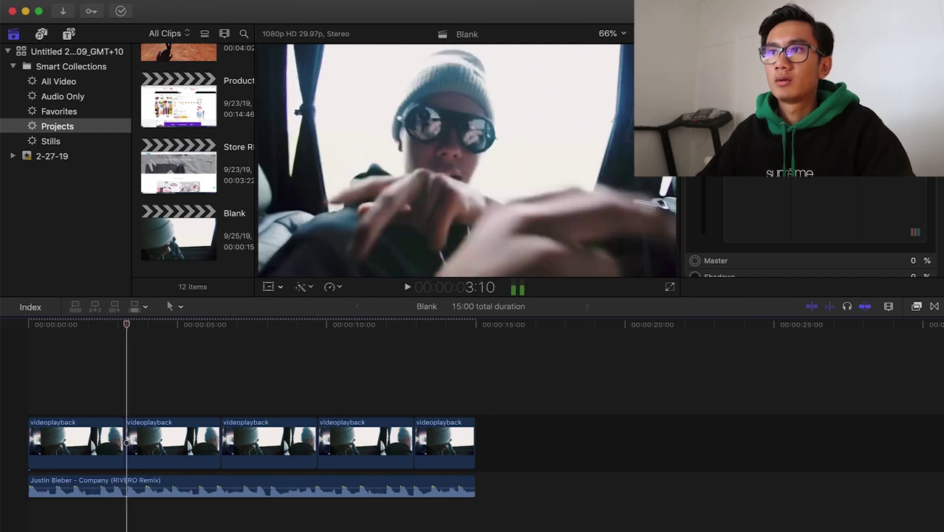
{"action": "key", "text": "Left"}
{"action": "key", "text": "Right"}
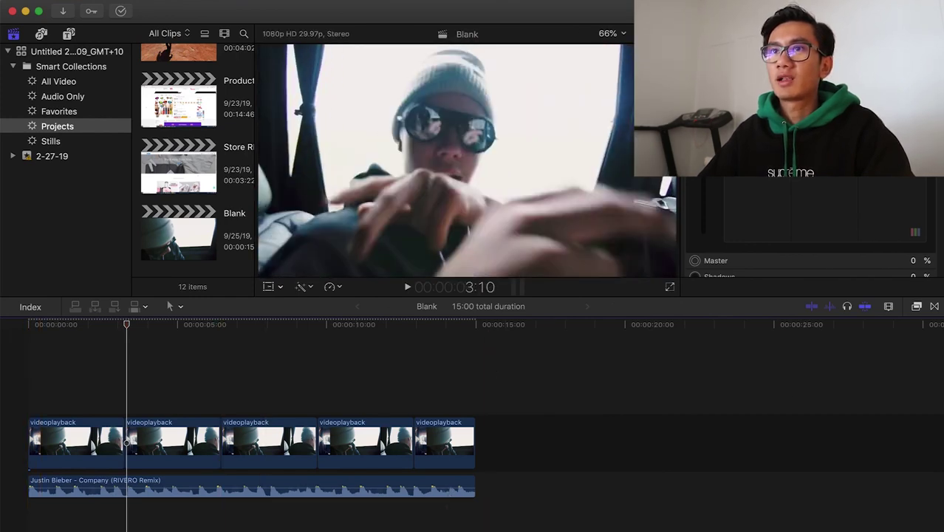
Choose Share > Save Current Frame to export the frame as a still image
{"action": "left_click", "coordinate": [115, 1]}
{"action": "mouse_move", "coordinate": [258, 150]}
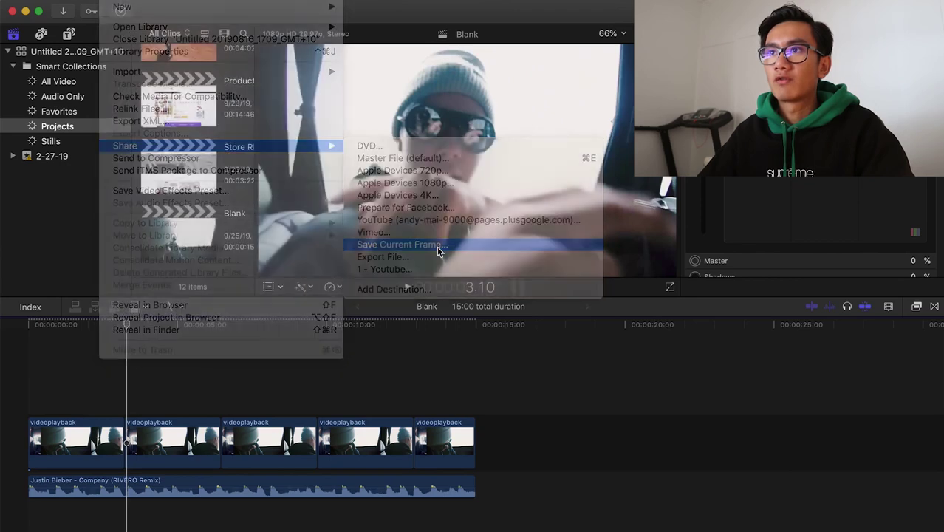
{"action": "left_click", "coordinate": [438, 246]}
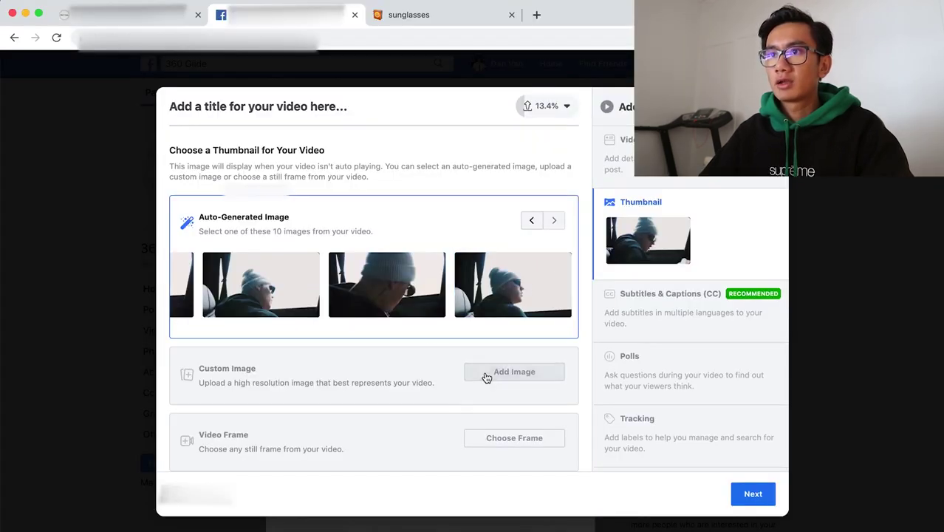
Upload Thumbnail.png as the video's custom thumbnail image
{"action": "left_click", "coordinate": [486, 372]}
{"action": "left_click", "coordinate": [569, 103]}
{"action": "key", "text": "Return"}
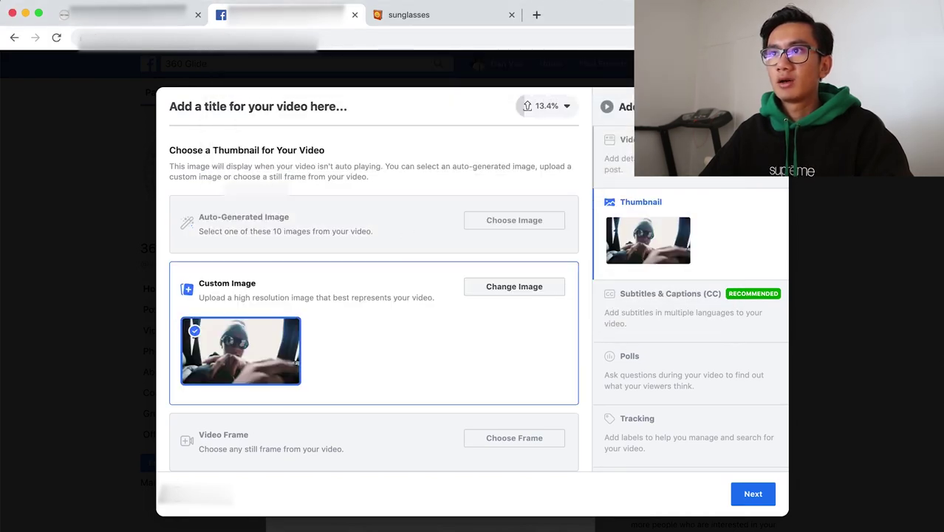
{"action": "scroll", "coordinate": [444, 305], "scroll_direction": "up", "scroll_amount": 10}
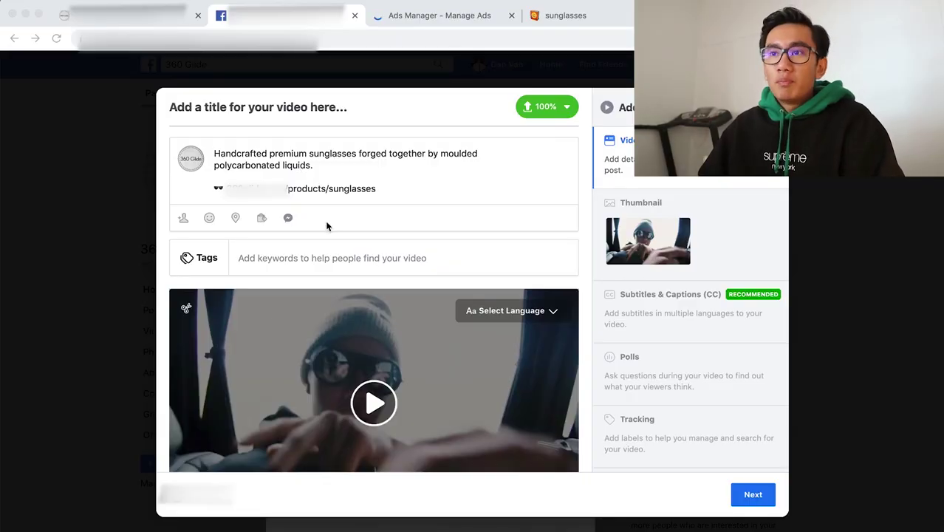
Tag the video justin bieber, steampunk and Aviator sunglasses
{"action": "left_click", "coordinate": [412, 257]}
{"action": "type", "text": "justin bieber"}
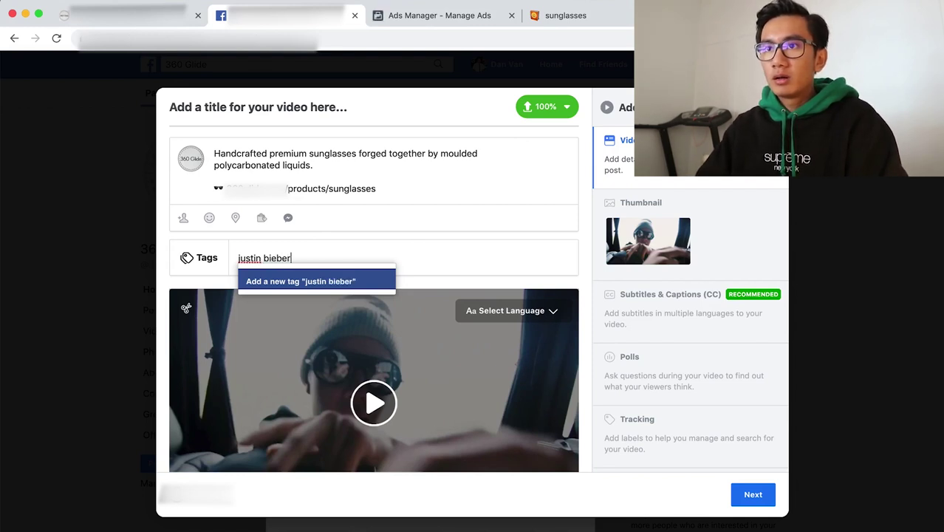
{"action": "key", "text": "Return"}
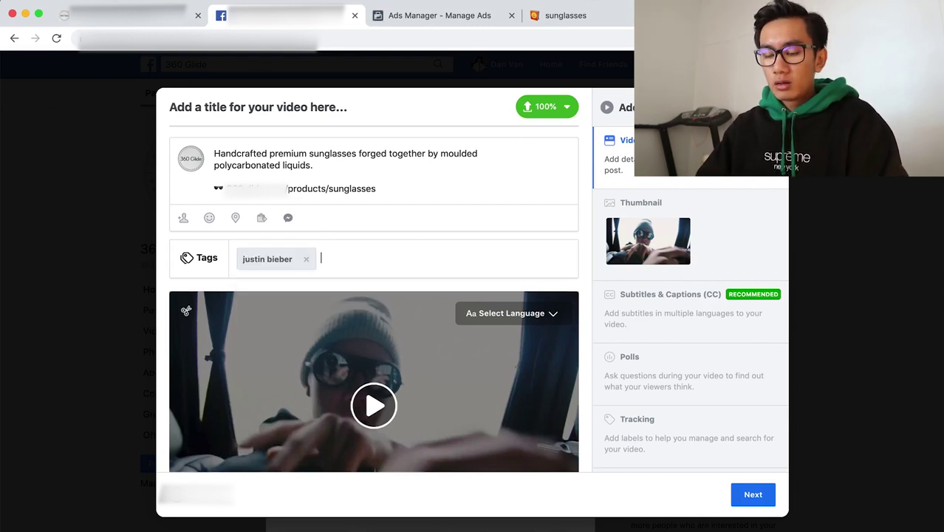
{"action": "type", "text": "steampunk"}
{"action": "key", "text": "Return"}
{"action": "type", "text": "sunglass"}
{"action": "key", "text": "Return"}
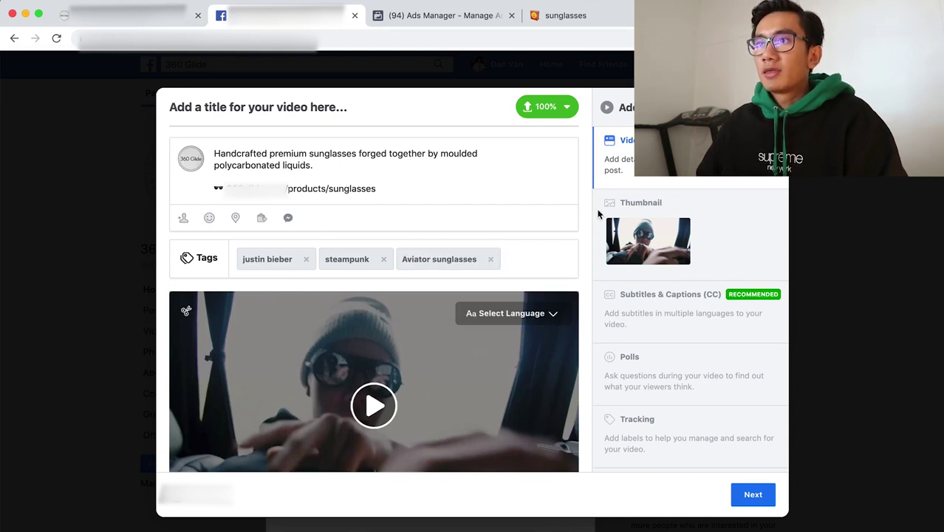
Check the thumbnail and captions options, then continue to the next post step
{"action": "left_click", "coordinate": [733, 253]}
{"action": "scroll", "coordinate": [610, 349], "scroll_direction": "down", "scroll_amount": 2}
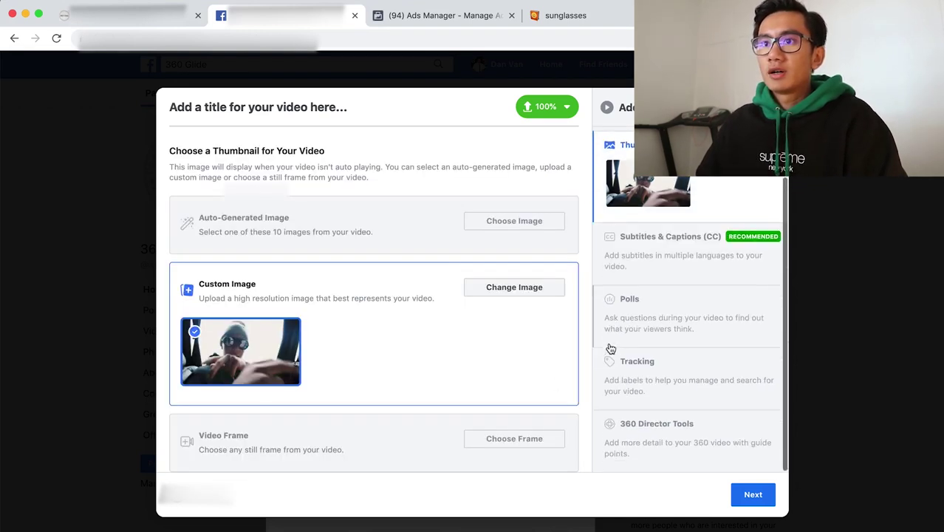
{"action": "left_click", "coordinate": [679, 271]}
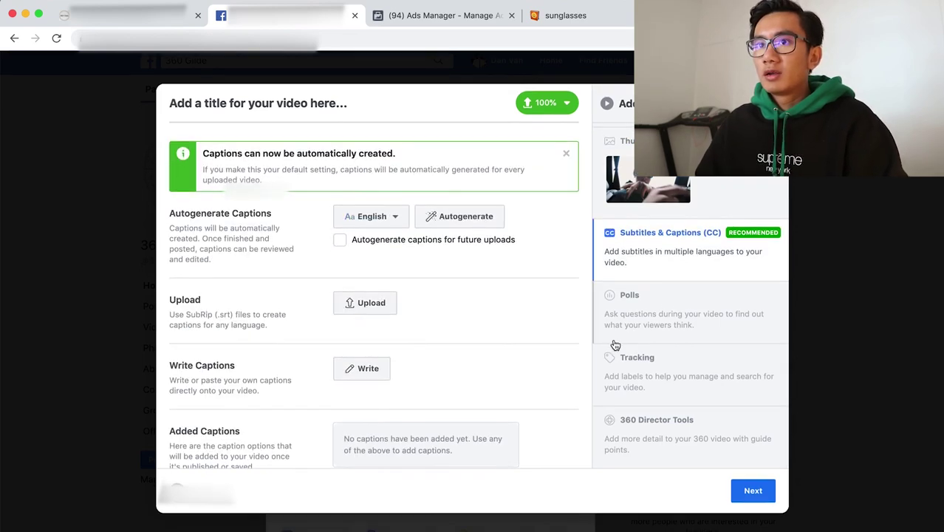
{"action": "scroll", "coordinate": [526, 376], "scroll_direction": "down", "scroll_amount": 1}
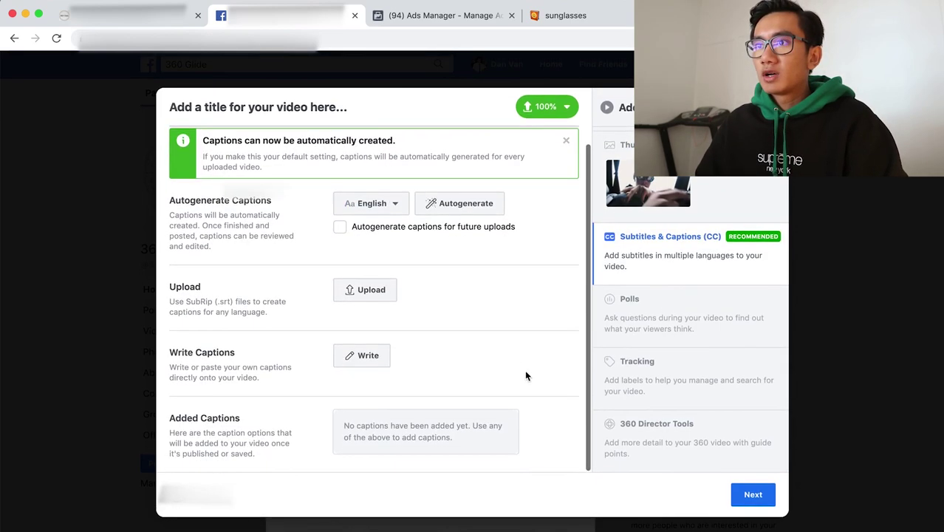
{"action": "left_click", "coordinate": [765, 494]}
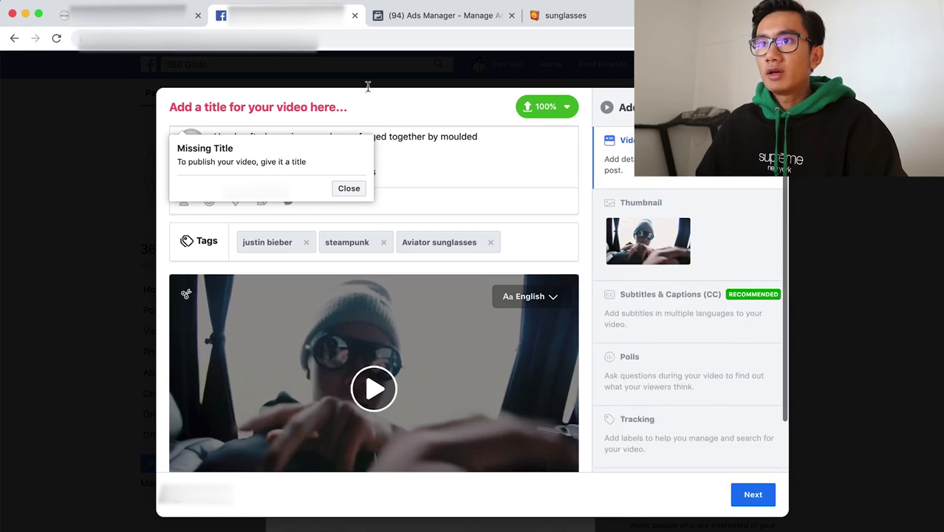
Paste in the video title, publish the post, and start a new Ads Manager campaign
{"action": "left_click", "coordinate": [348, 97]}
{"action": "key", "text": "ctrl+v"}
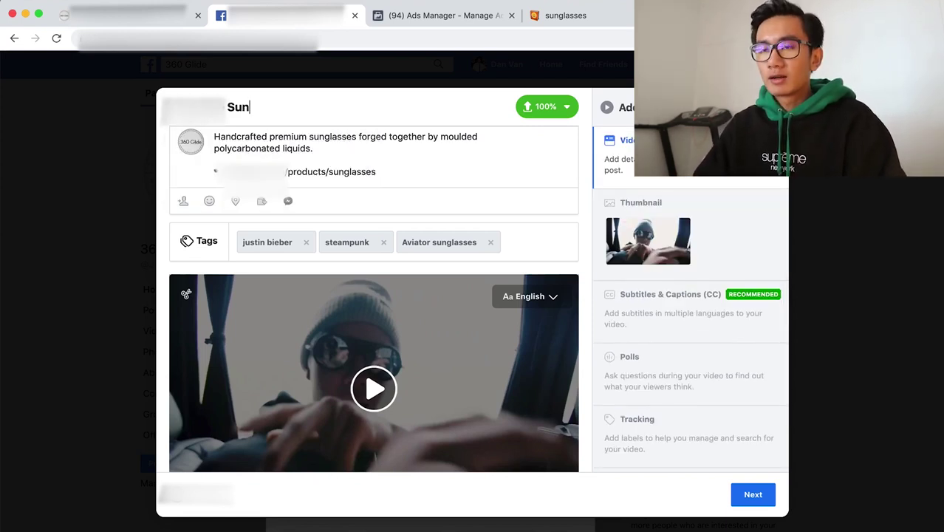
{"action": "left_click", "coordinate": [747, 496]}
{"action": "left_click", "coordinate": [754, 494]}
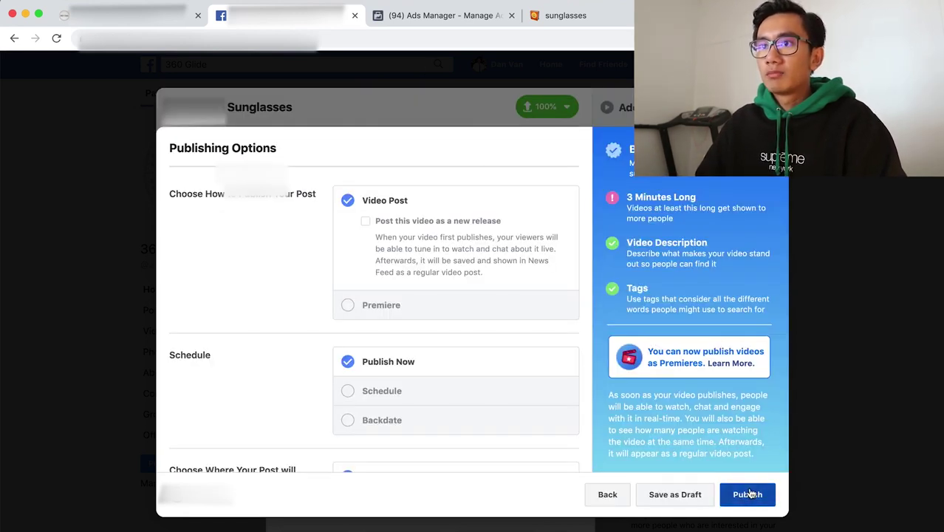
{"action": "left_click", "coordinate": [444, 17]}
{"action": "left_click", "coordinate": [86, 171]}
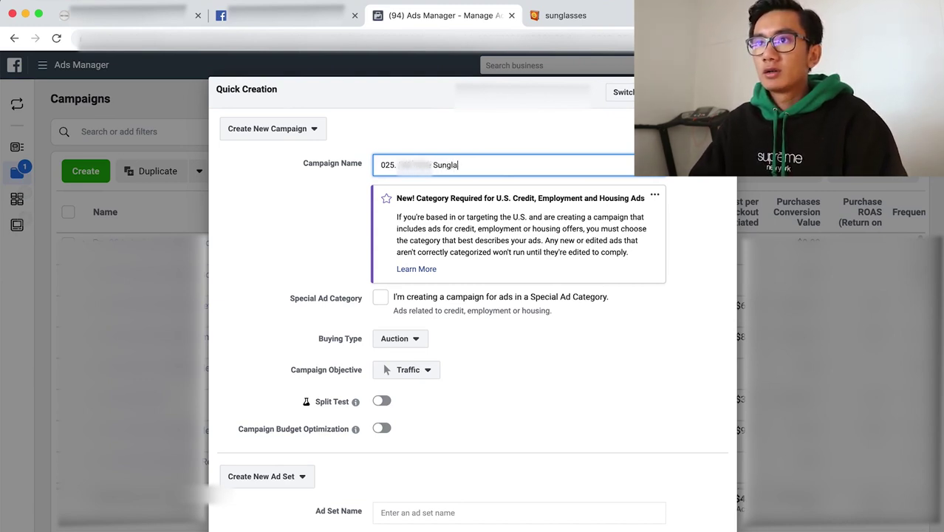
Choose Conversions as the campaign objective, fill in the ad set and ad names, and save the draft
{"action": "scroll", "coordinate": [406, 332], "scroll_direction": "down", "scroll_amount": 3}
{"action": "left_click", "coordinate": [407, 237]}
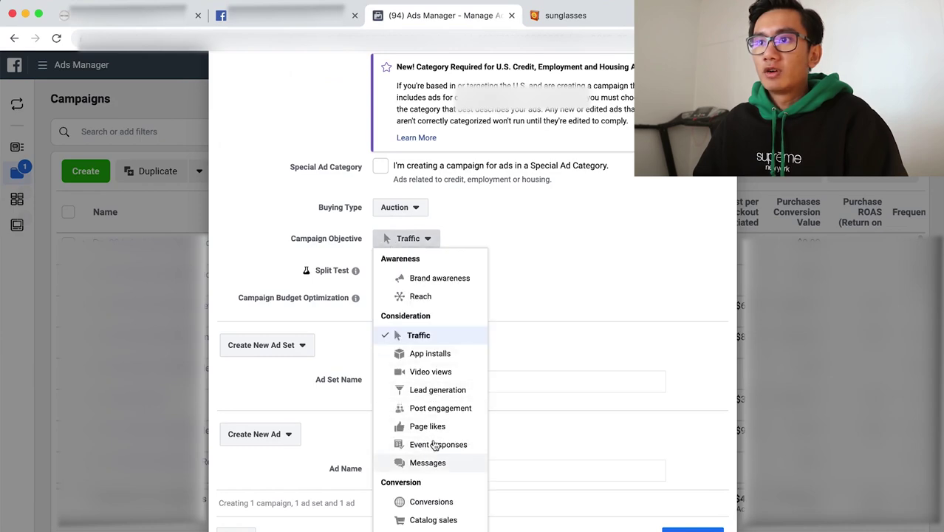
{"action": "left_click", "coordinate": [425, 502]}
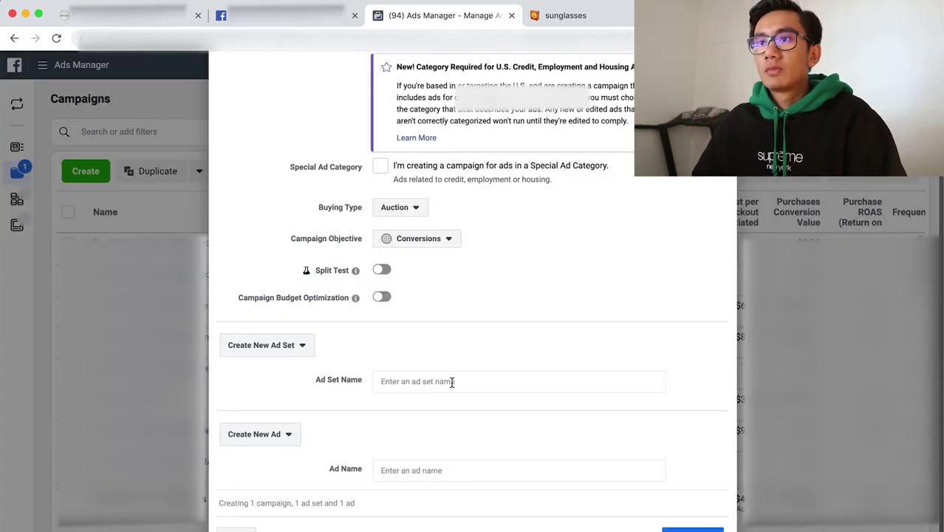
{"action": "left_click", "coordinate": [452, 382]}
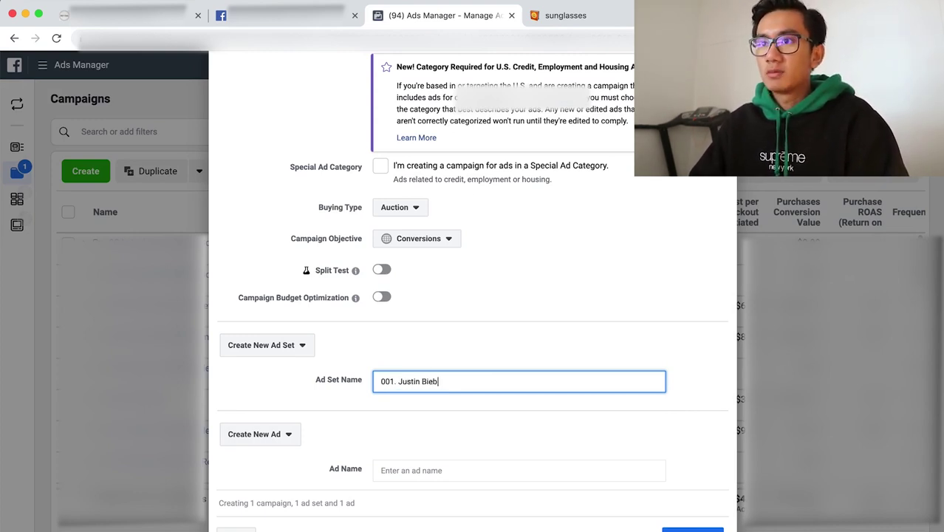
{"action": "left_click", "coordinate": [442, 474]}
{"action": "type", "text": "1"}
{"action": "key", "text": "Return"}
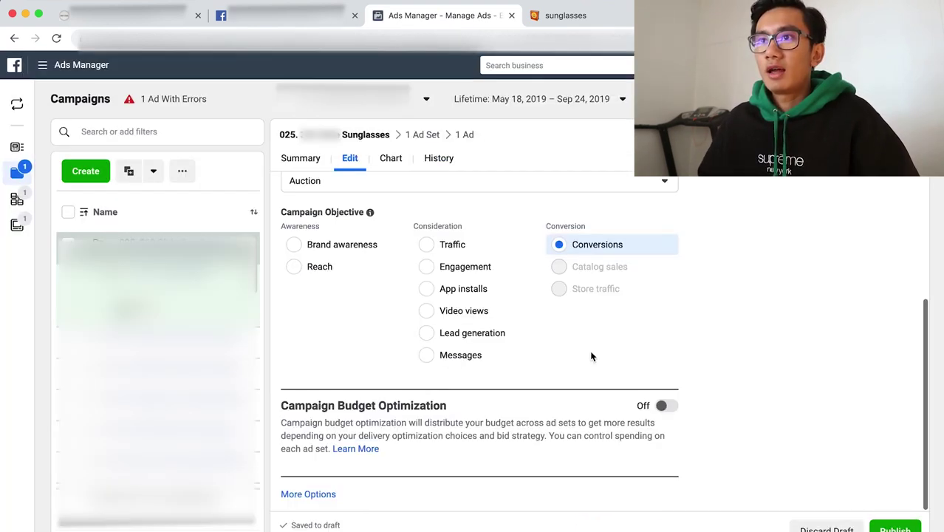
Open the 001. Justin Bieber ad set and set its daily budget to $10
{"action": "left_click", "coordinate": [422, 134]}
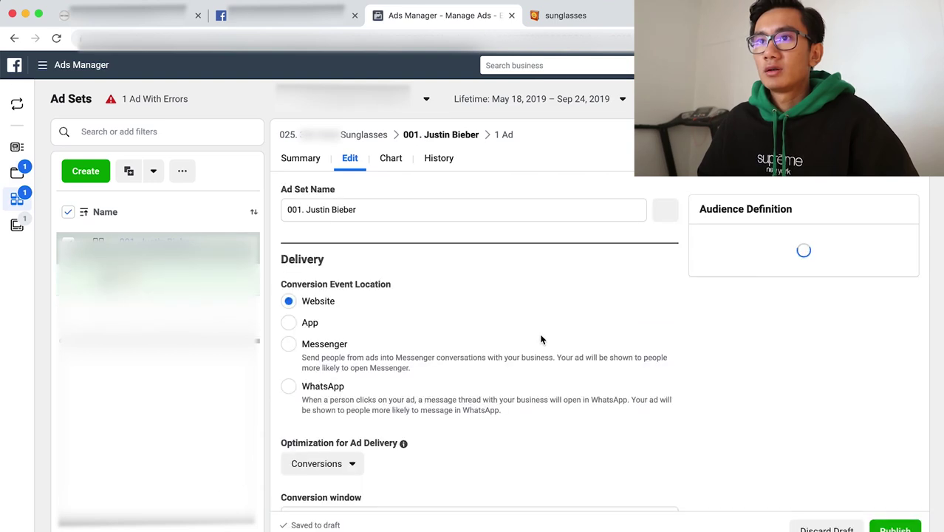
{"action": "scroll", "coordinate": [448, 346], "scroll_direction": "down", "scroll_amount": 3}
{"action": "scroll", "coordinate": [421, 368], "scroll_direction": "down", "scroll_amount": 1}
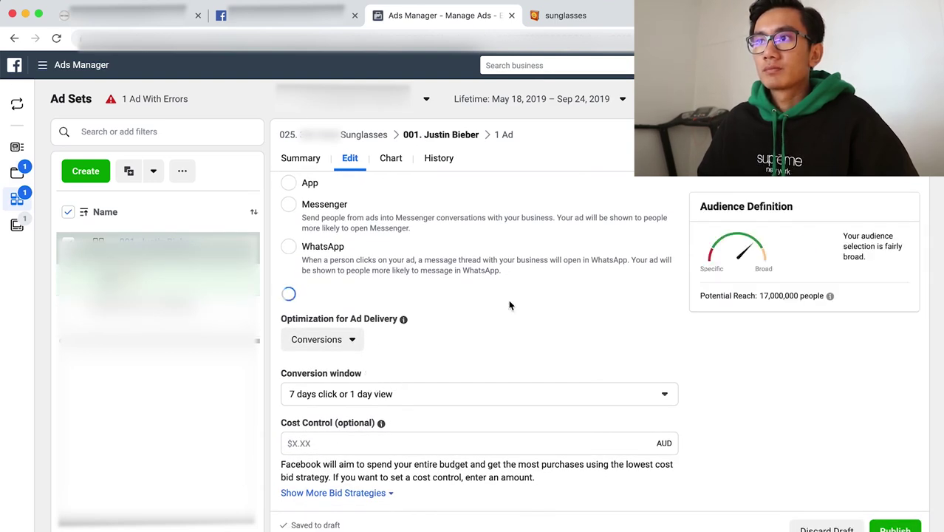
{"action": "scroll", "coordinate": [509, 305], "scroll_direction": "up", "scroll_amount": 2}
{"action": "scroll", "coordinate": [510, 305], "scroll_direction": "down", "scroll_amount": 2}
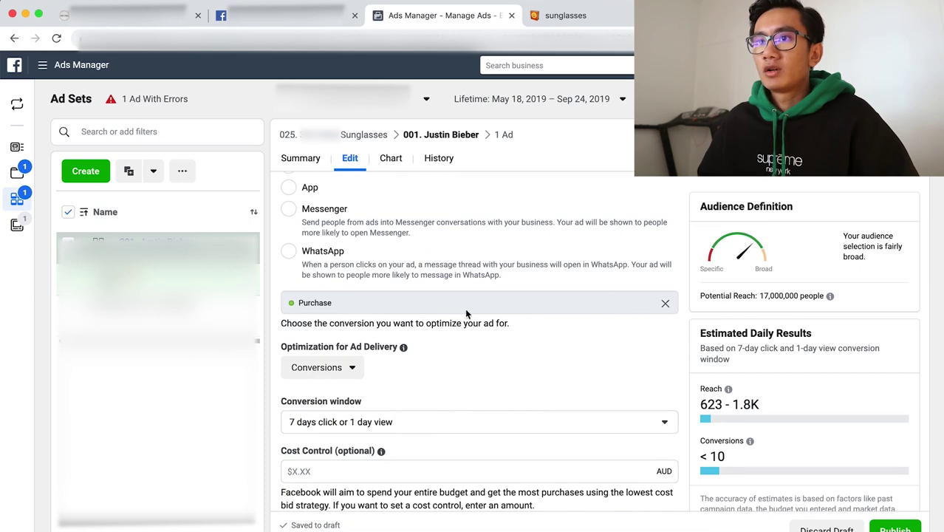
{"action": "scroll", "coordinate": [568, 360], "scroll_direction": "down", "scroll_amount": 10}
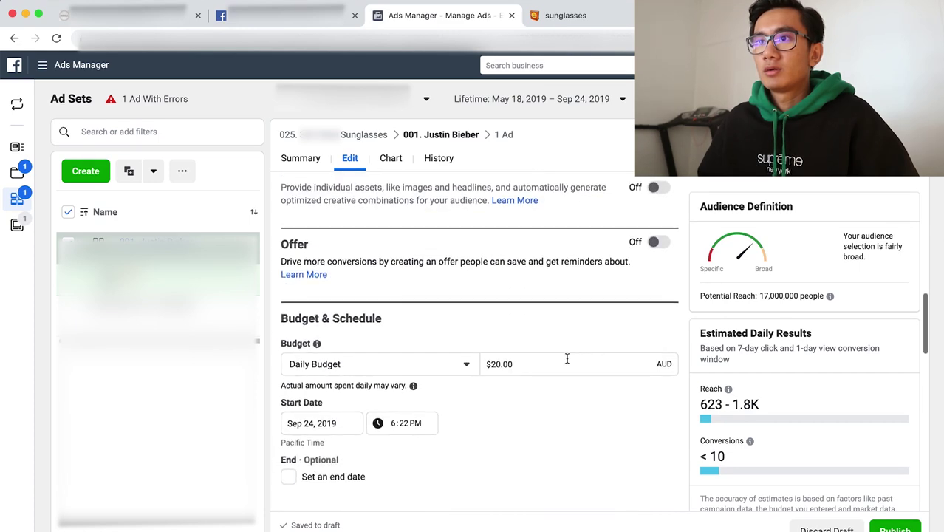
{"action": "left_click", "coordinate": [544, 280]}
{"action": "key", "text": "super+a"}
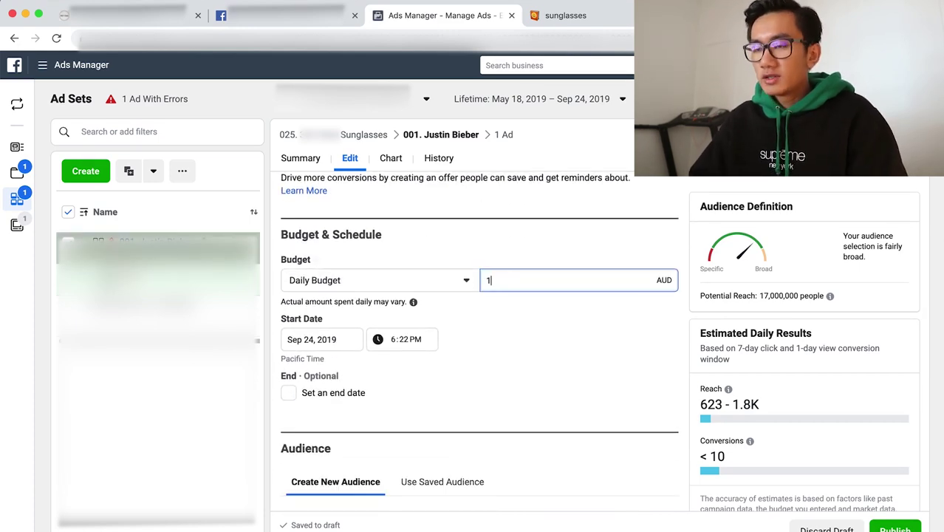
{"action": "type", "text": "10"}
{"action": "left_click", "coordinate": [537, 397]}
Change the target location from Australia to Worldwide
{"action": "scroll", "coordinate": [537, 397], "scroll_direction": "down", "scroll_amount": 5}
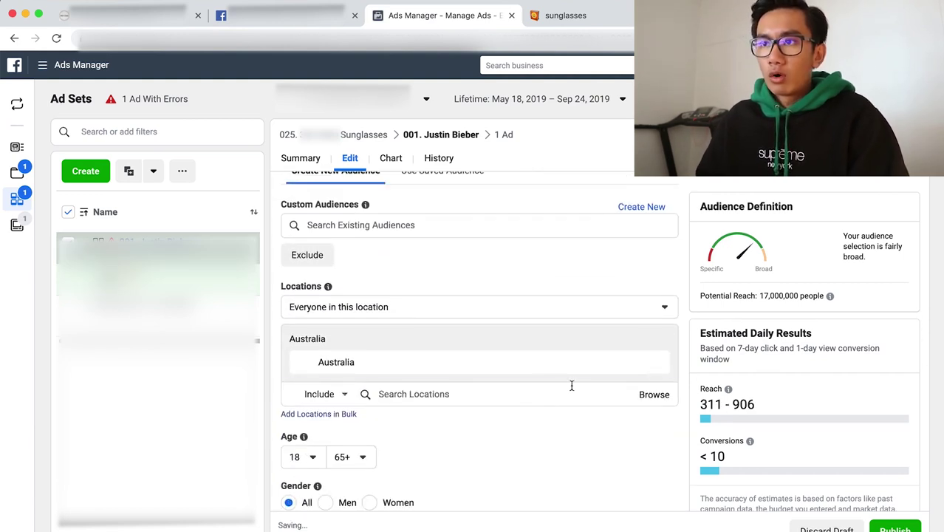
{"action": "left_click", "coordinate": [569, 388]}
{"action": "type", "text": "worldwide"}
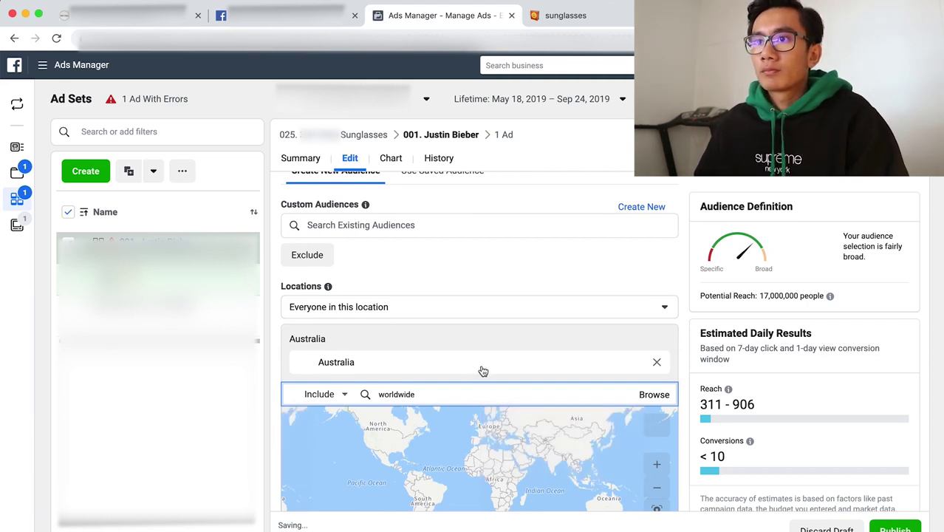
{"action": "scroll", "coordinate": [483, 371], "scroll_direction": "down", "scroll_amount": 2}
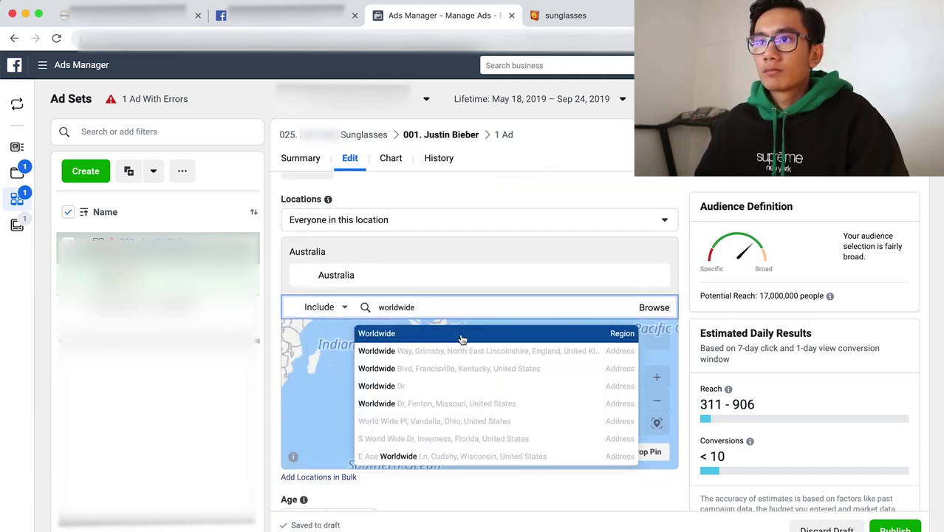
{"action": "left_click", "coordinate": [462, 331]}
Add Justin Bieber as a detailed-targeting interest and switch to manual placements
{"action": "scroll", "coordinate": [556, 305], "scroll_direction": "down", "scroll_amount": 5}
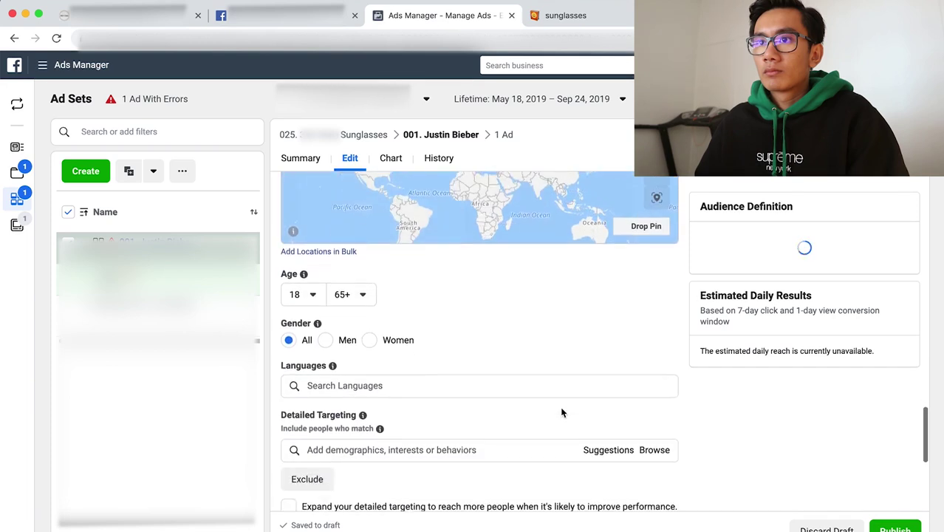
{"action": "left_click", "coordinate": [450, 368]}
{"action": "type", "text": "justin b"}
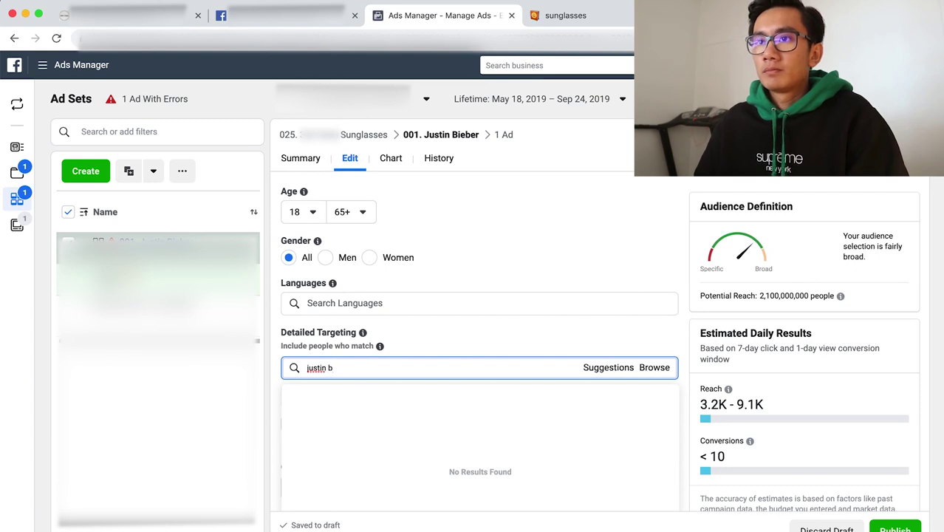
{"action": "scroll", "coordinate": [500, 319], "scroll_direction": "down", "scroll_amount": 3}
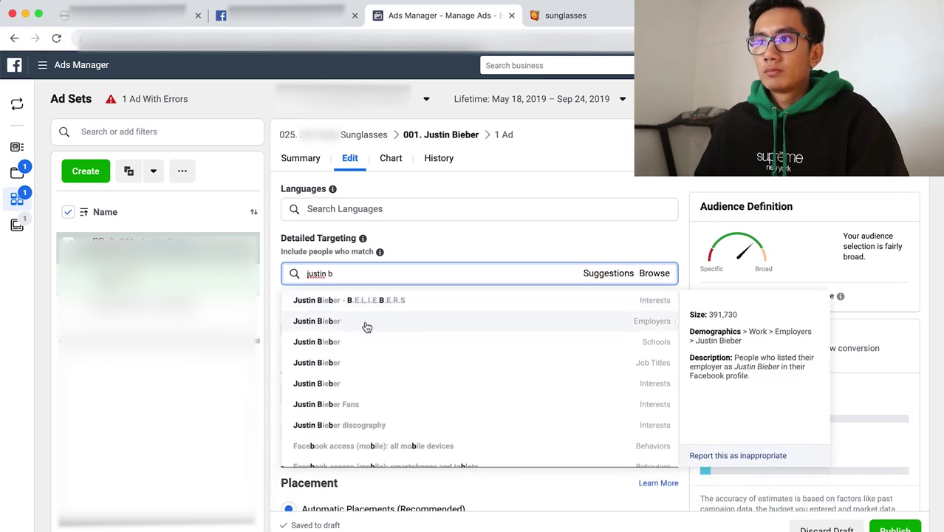
{"action": "left_click", "coordinate": [360, 385]}
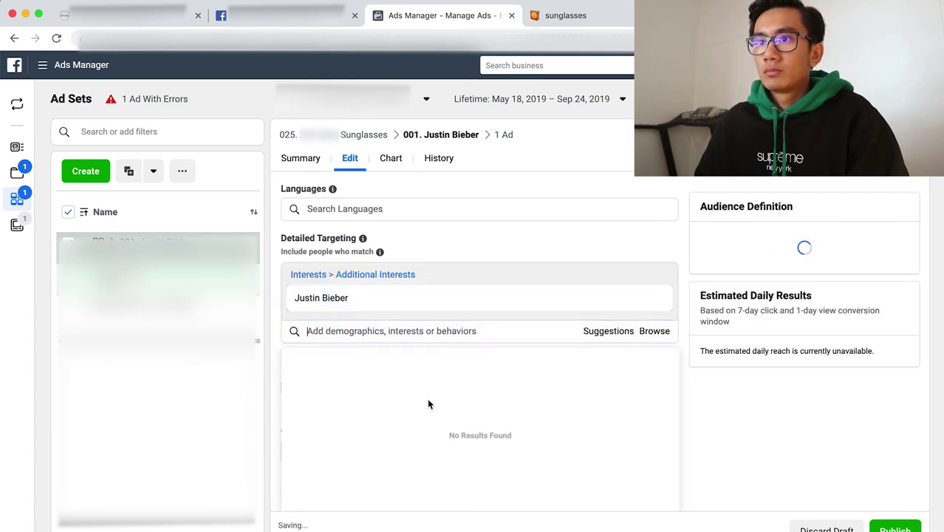
{"action": "scroll", "coordinate": [517, 333], "scroll_direction": "down", "scroll_amount": 5}
{"action": "left_click", "coordinate": [705, 410]}
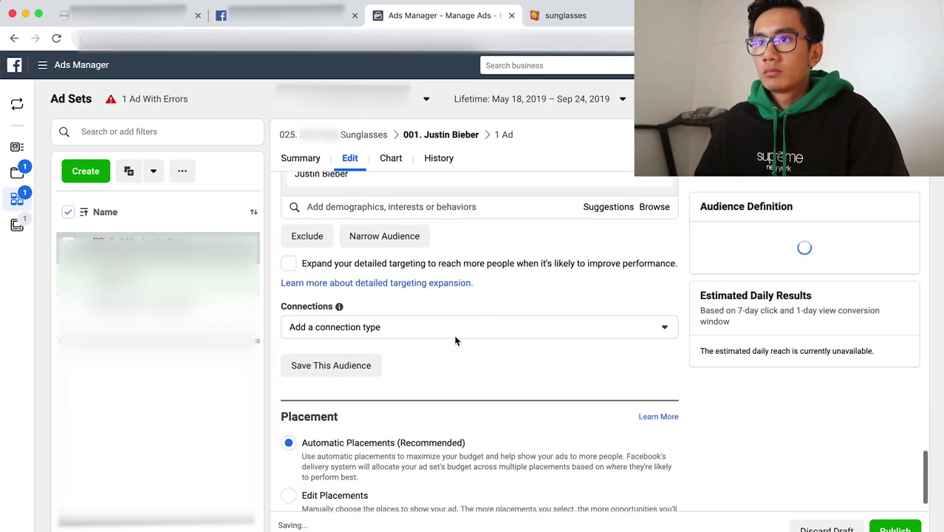
Limit the ad set's devices to mobile only by removing desktop
{"action": "scroll", "coordinate": [475, 377], "scroll_direction": "down", "scroll_amount": 4}
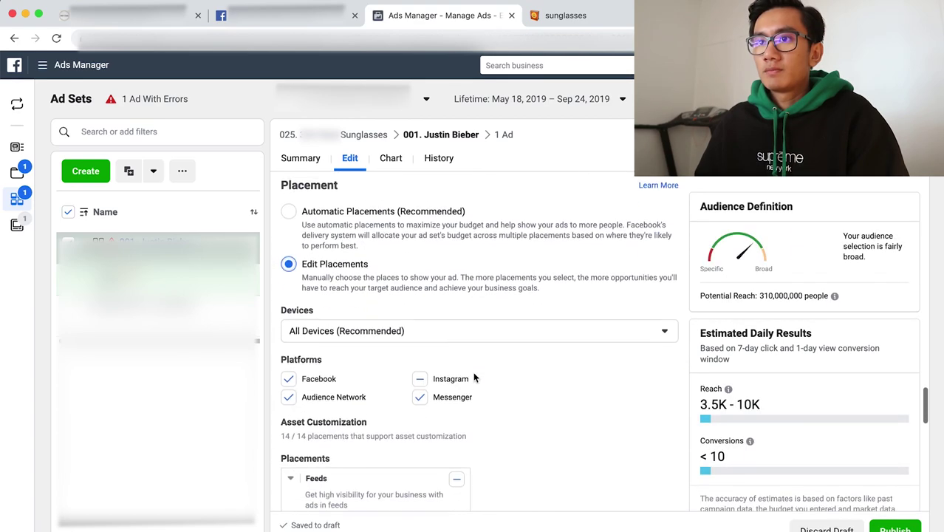
{"action": "left_click", "coordinate": [442, 322]}
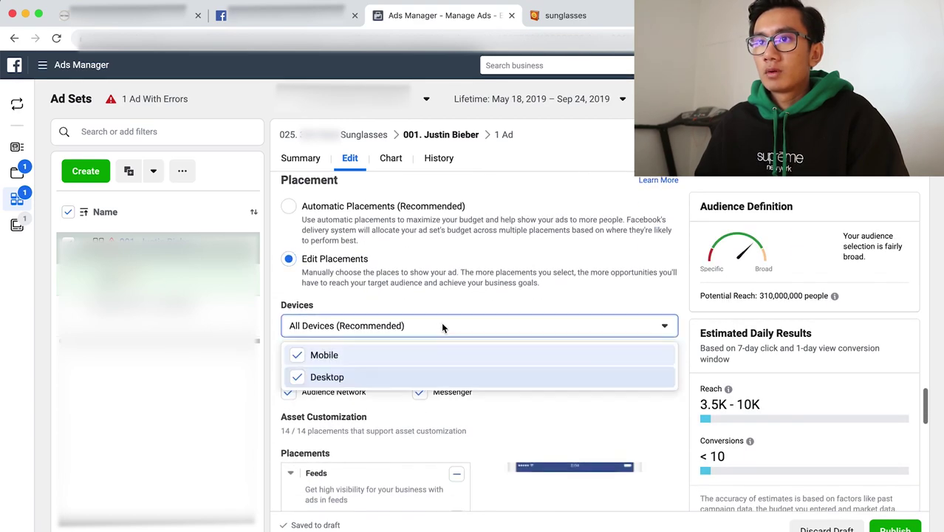
{"action": "left_click", "coordinate": [423, 374]}
{"action": "left_click", "coordinate": [508, 415]}
Exclude the Messenger, Facebook Stories, In-Stream and In-Article placements
{"action": "scroll", "coordinate": [502, 411], "scroll_direction": "down", "scroll_amount": 2}
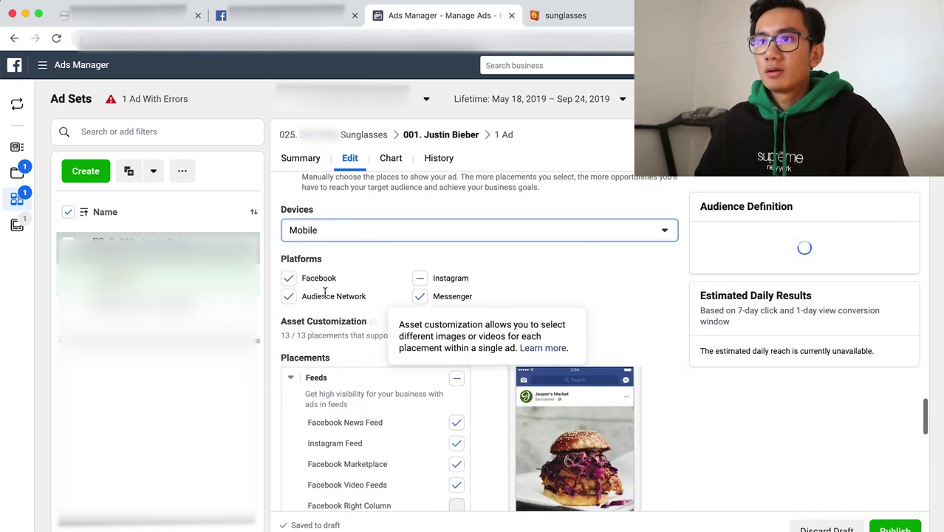
{"action": "left_click", "coordinate": [420, 296]}
{"action": "scroll", "coordinate": [510, 344], "scroll_direction": "down", "scroll_amount": 3}
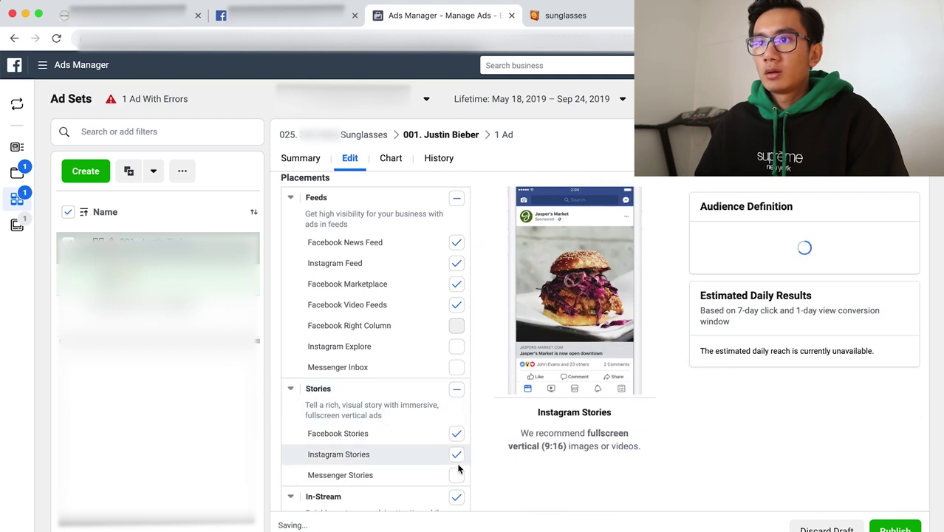
{"action": "left_click", "coordinate": [456, 433]}
{"action": "scroll", "coordinate": [457, 433], "scroll_direction": "down", "scroll_amount": 3}
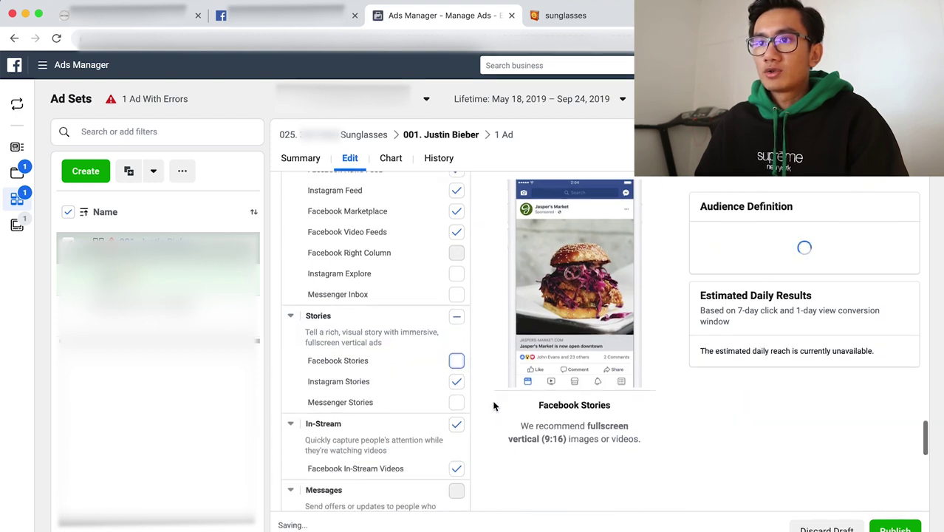
{"action": "left_click", "coordinate": [457, 375]}
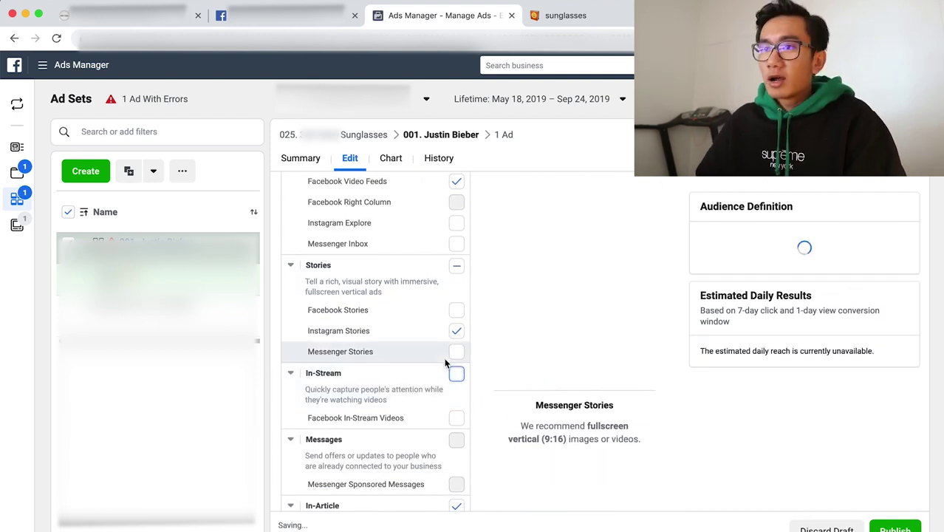
{"action": "scroll", "coordinate": [470, 396], "scroll_direction": "down", "scroll_amount": 3}
{"action": "left_click", "coordinate": [456, 374]}
Also exclude Facebook Video Feeds and Facebook Marketplace, then go to the ad
{"action": "scroll", "coordinate": [444, 392], "scroll_direction": "down", "scroll_amount": 2}
{"action": "scroll", "coordinate": [440, 404], "scroll_direction": "up", "scroll_amount": 6}
{"action": "scroll", "coordinate": [440, 404], "scroll_direction": "up", "scroll_amount": 3}
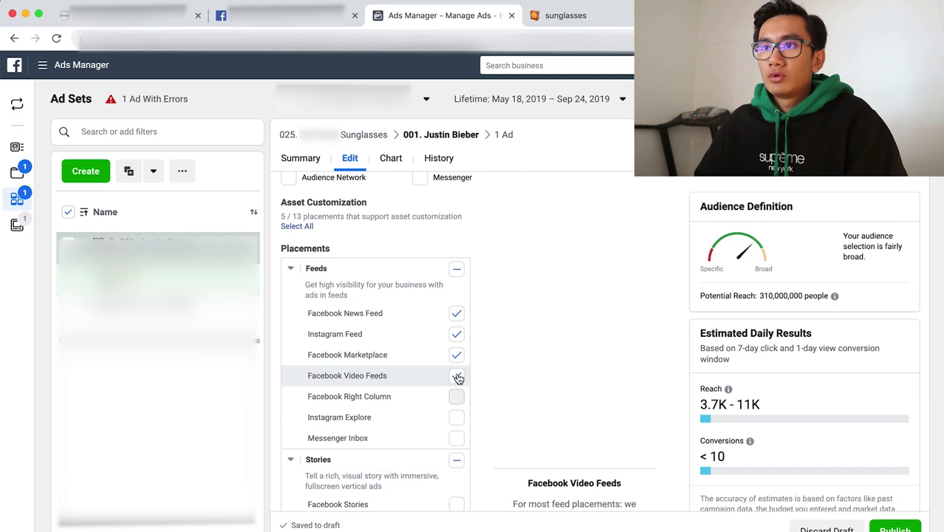
{"action": "left_click", "coordinate": [456, 376]}
{"action": "left_click", "coordinate": [457, 356]}
{"action": "scroll", "coordinate": [492, 382], "scroll_direction": "down", "scroll_amount": 10}
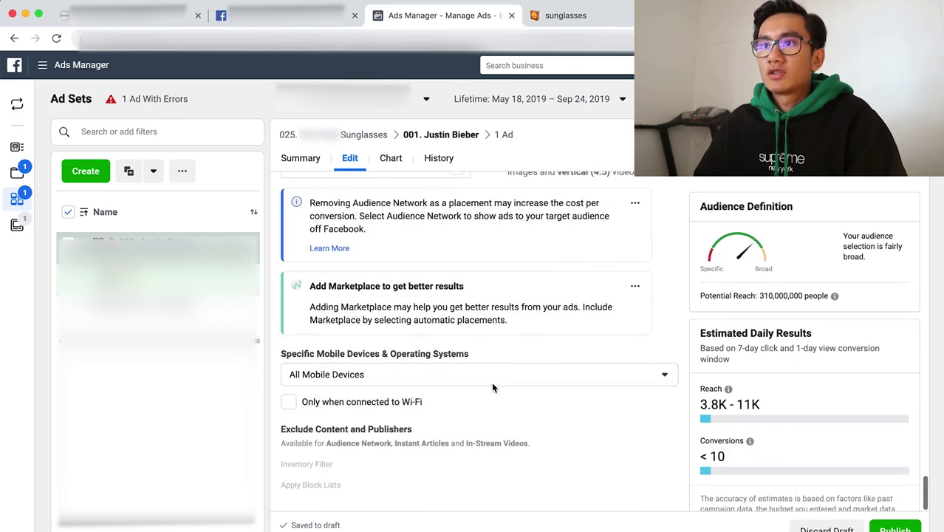
{"action": "scroll", "coordinate": [494, 385], "scroll_direction": "up", "scroll_amount": 15}
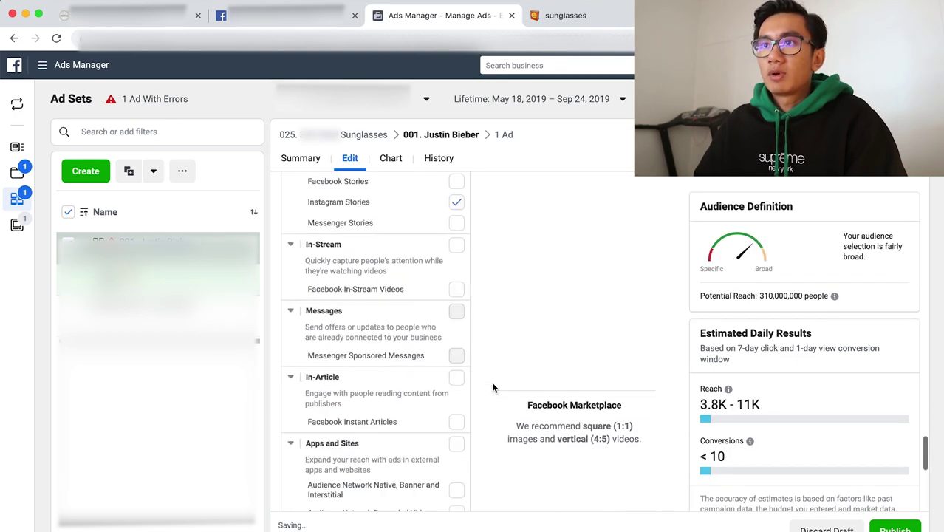
{"action": "left_click", "coordinate": [503, 135]}
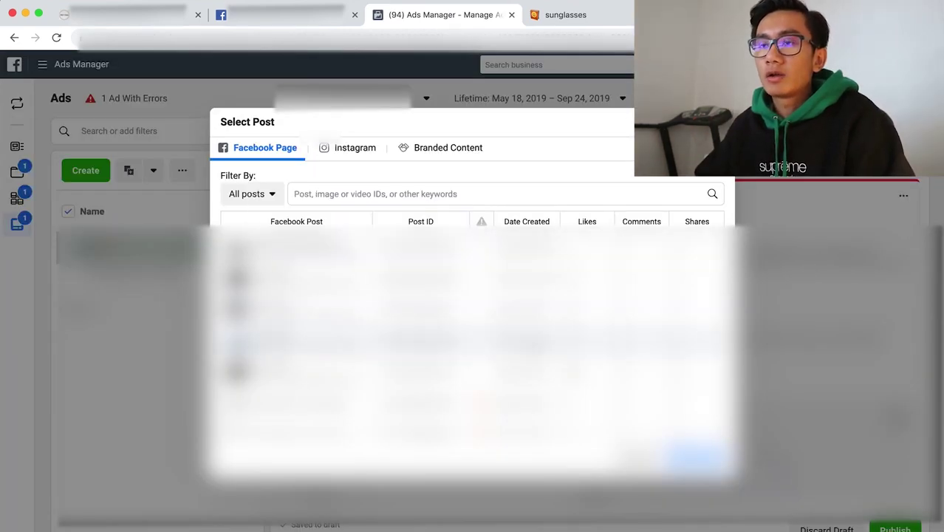
Use the existing page post for the ad and give it a Shop Now call to action
{"action": "left_click", "coordinate": [536, 410]}
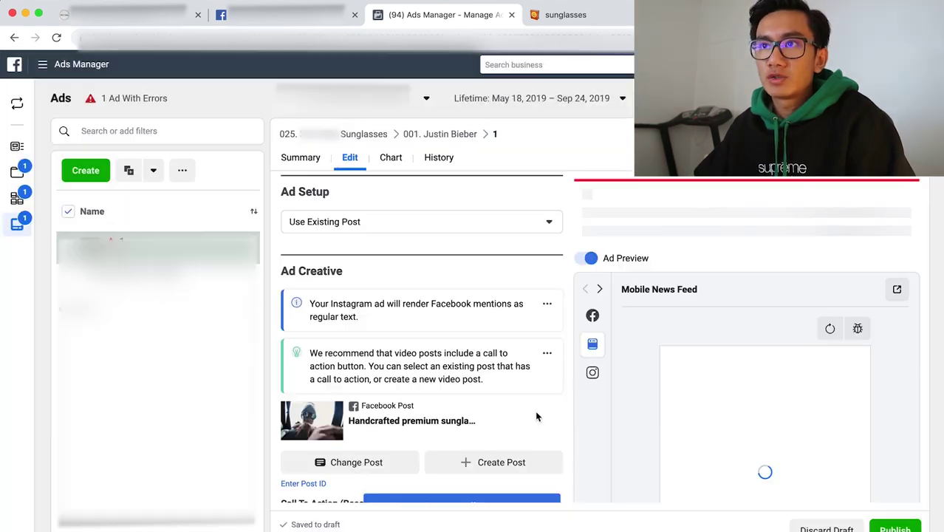
{"action": "scroll", "coordinate": [551, 414], "scroll_direction": "down", "scroll_amount": 5}
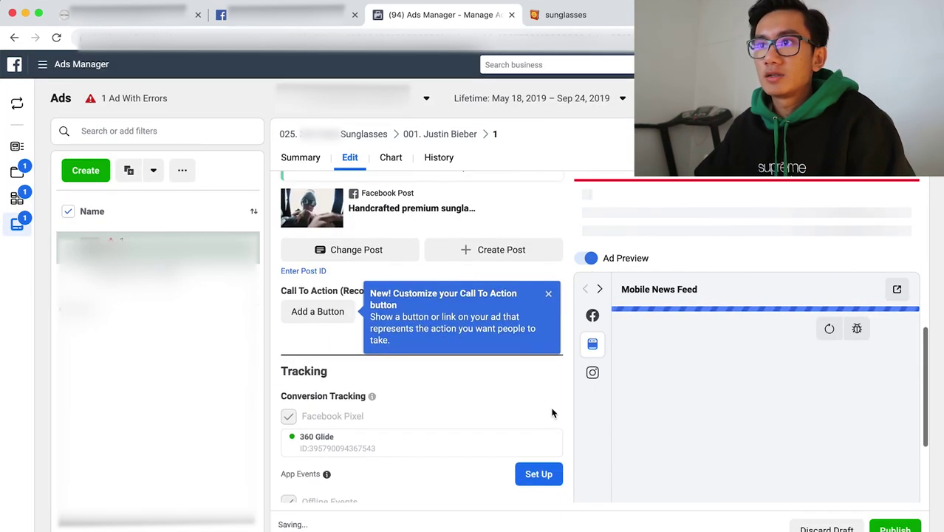
{"action": "scroll", "coordinate": [357, 407], "scroll_direction": "up", "scroll_amount": 1}
{"action": "left_click", "coordinate": [326, 431]}
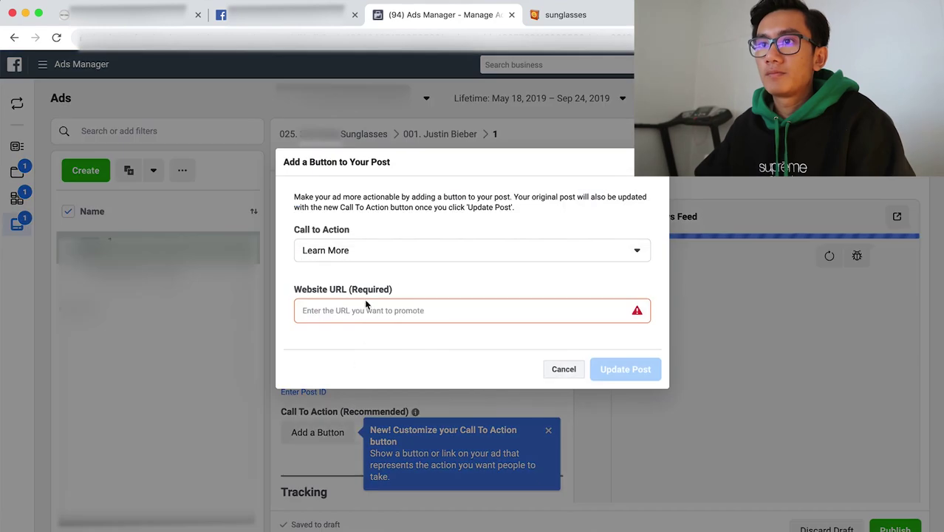
{"action": "left_click", "coordinate": [371, 253]}
{"action": "scroll", "coordinate": [405, 347], "scroll_direction": "up", "scroll_amount": 3}
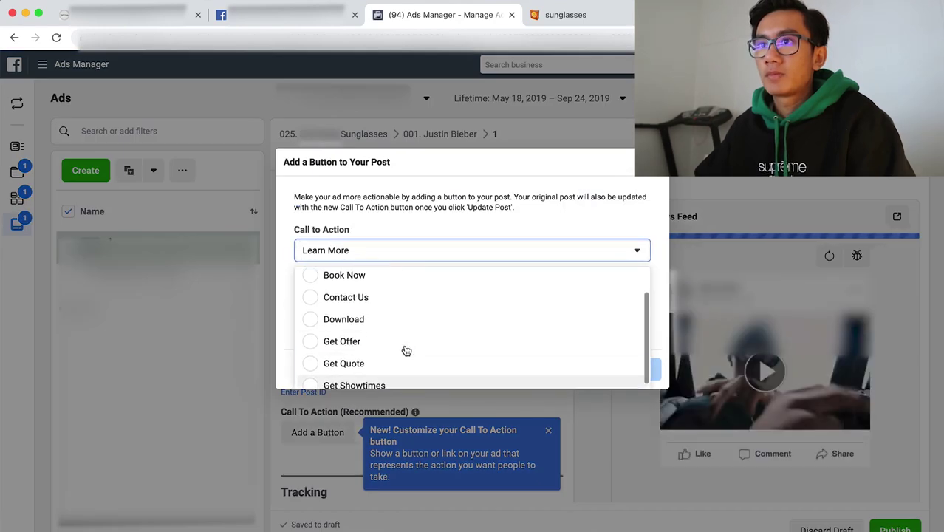
{"action": "scroll", "coordinate": [392, 329], "scroll_direction": "up", "scroll_amount": 2}
{"action": "scroll", "coordinate": [390, 331], "scroll_direction": "down", "scroll_amount": 5}
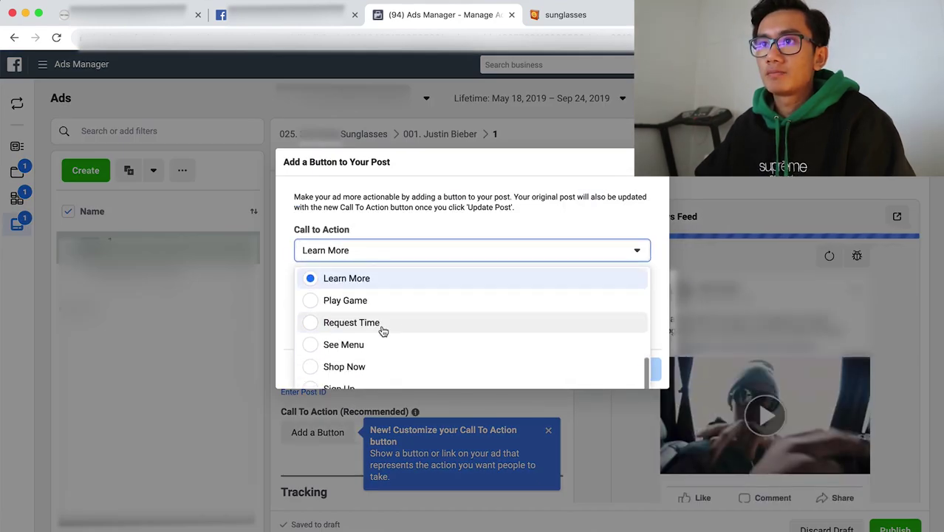
{"action": "left_click", "coordinate": [373, 366]}
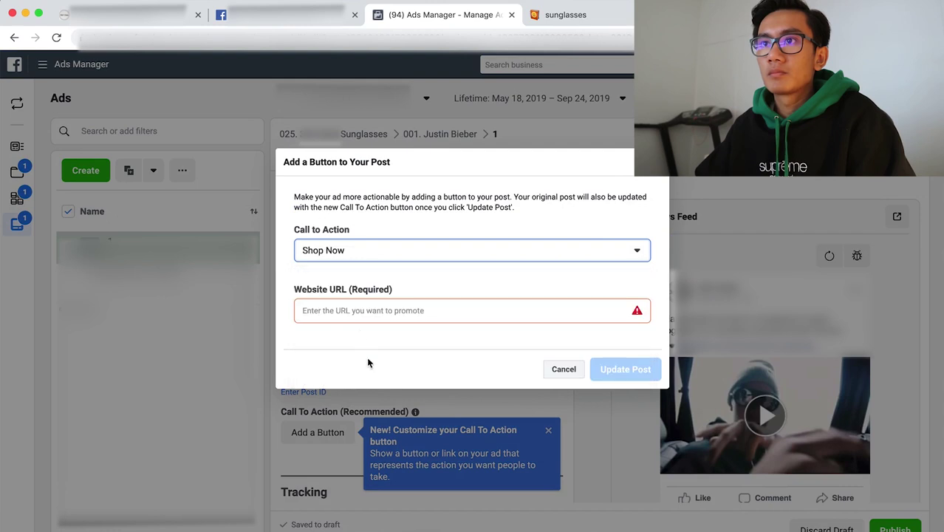
Paste the sunglasses product-page link as the website URL, then check the Facebook page post
{"action": "left_click", "coordinate": [356, 312]}
{"action": "key", "text": "super+v"}
{"action": "triple_click", "coordinate": [535, 317]}
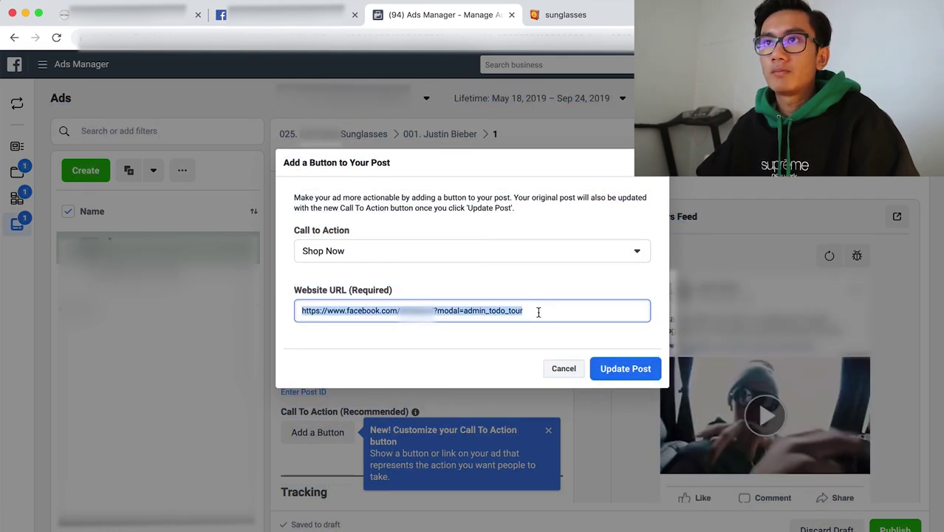
{"action": "key", "text": "super+v"}
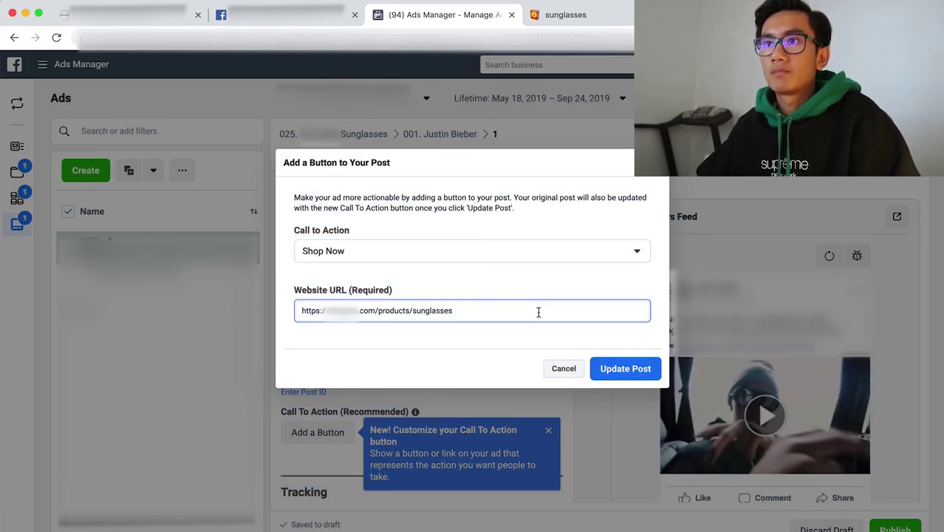
{"action": "key", "text": "ctrl+shift+Tab"}
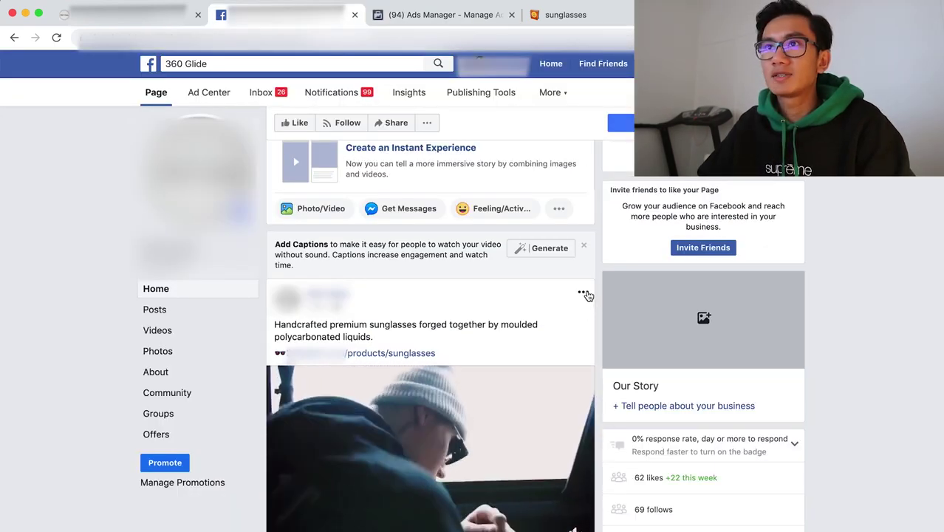
Back in Ads Manager, review the Instagram feed and Stories previews of the Shop Now ad
{"action": "key", "text": "ctrl+Tab"}
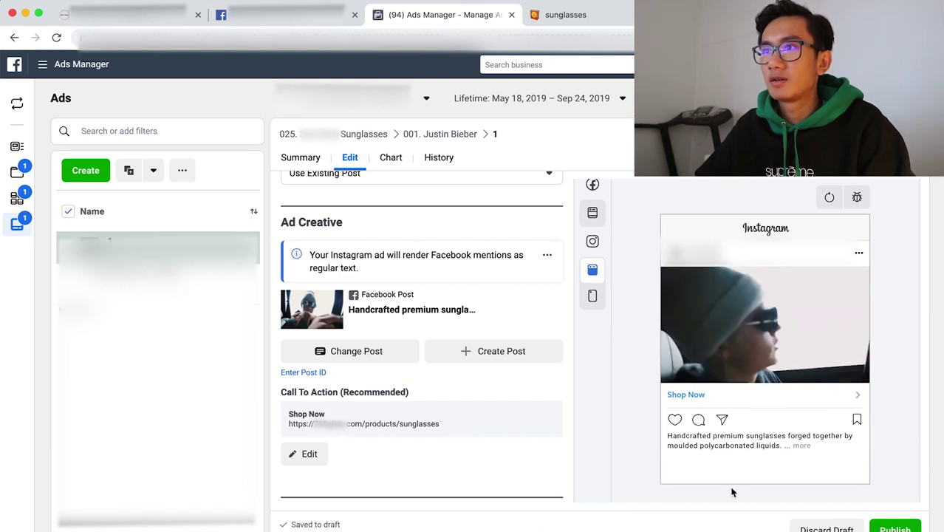
{"action": "scroll", "coordinate": [719, 334], "scroll_direction": "down", "scroll_amount": 5}
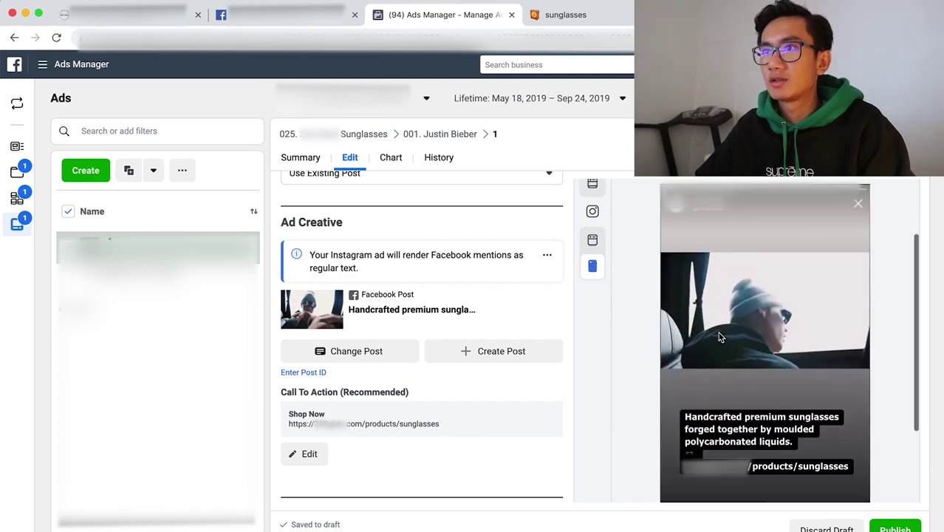
{"action": "scroll", "coordinate": [717, 333], "scroll_direction": "up", "scroll_amount": 2}
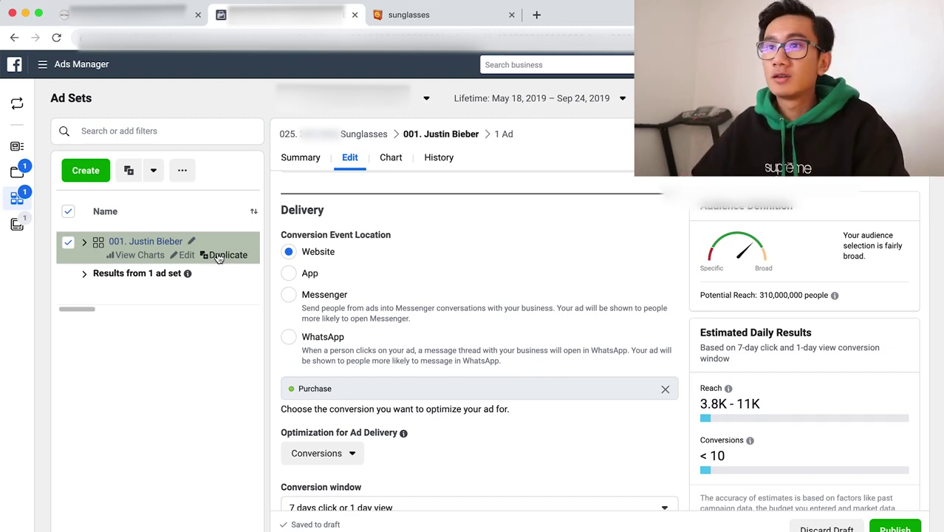
Duplicate the 001. Justin Bieber ad set within the original campaign with 10 copies
{"action": "left_click", "coordinate": [226, 255]}
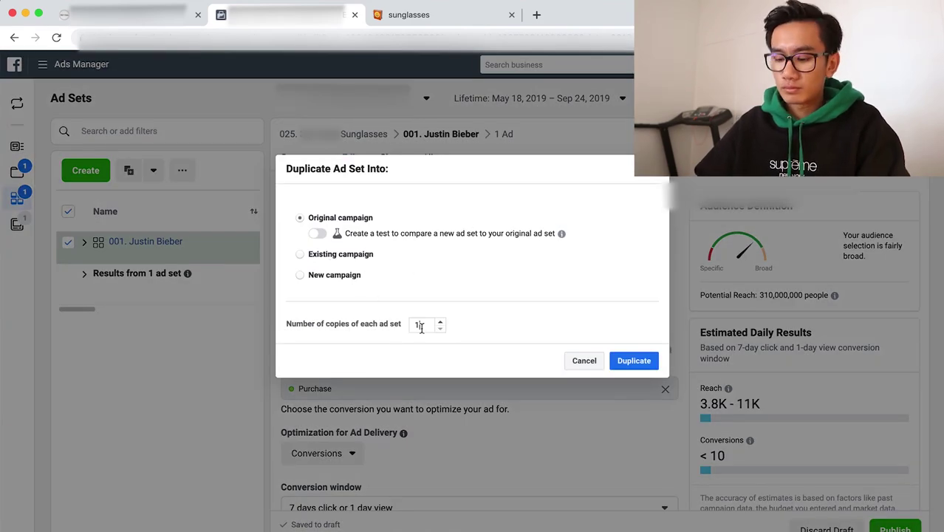
{"action": "type", "text": "0"}
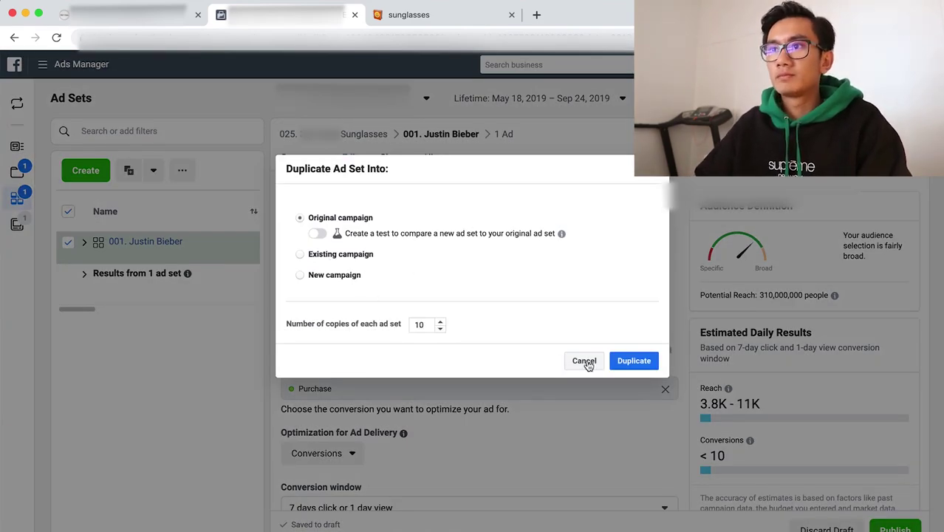
{"action": "left_click", "coordinate": [649, 362]}
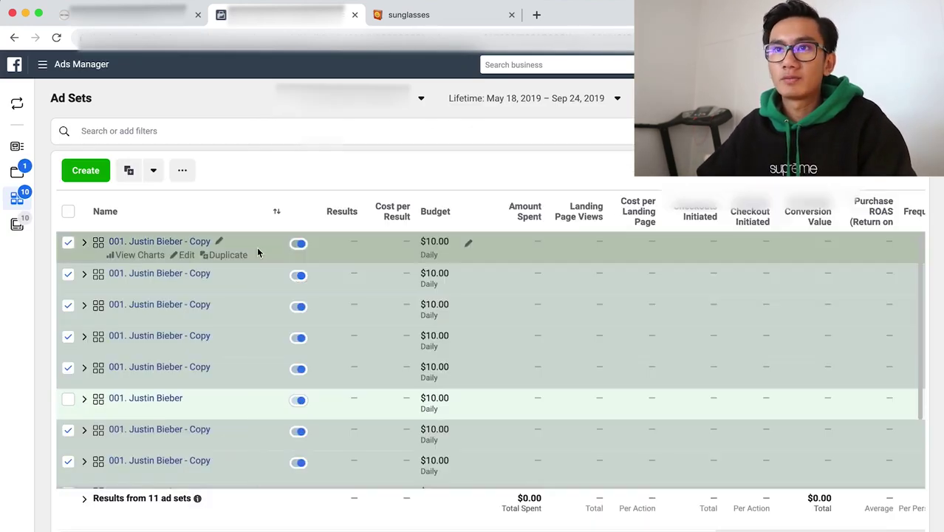
{"action": "mouse_move", "coordinate": [17, 224]}
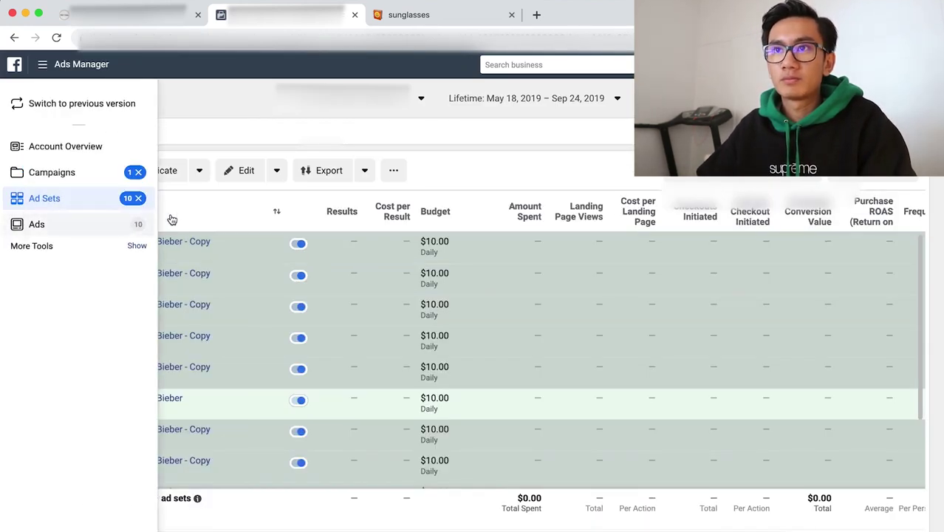
Select all ad sets, clear the selection, then tick the first copied ad set
{"action": "left_click", "coordinate": [68, 213]}
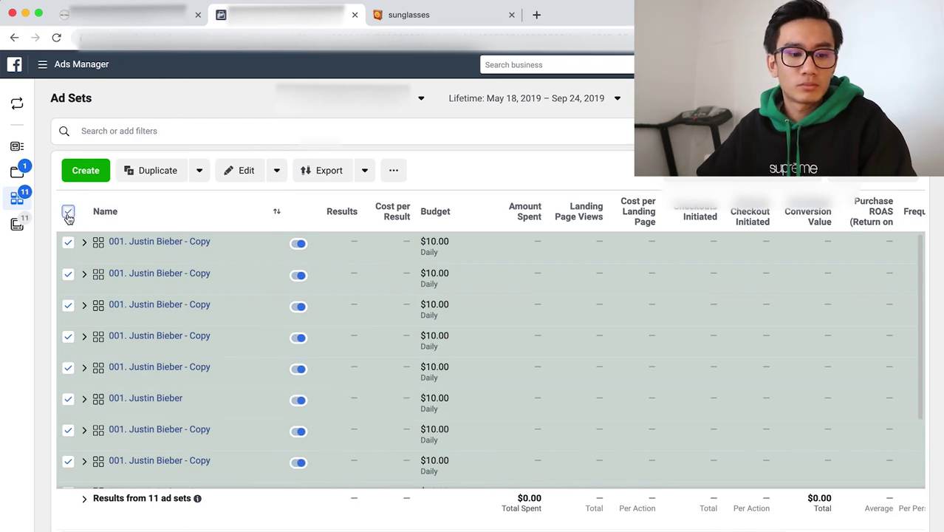
{"action": "left_click", "coordinate": [68, 214]}
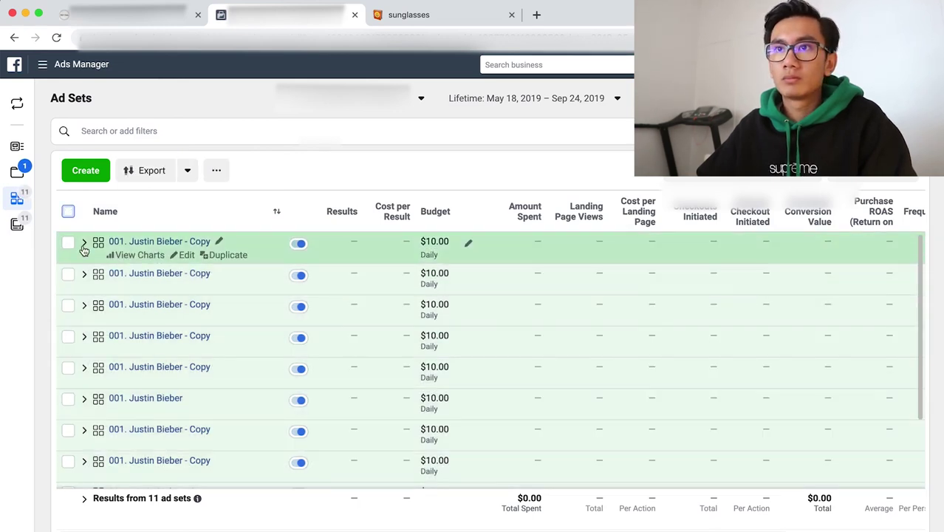
{"action": "left_click", "coordinate": [68, 242]}
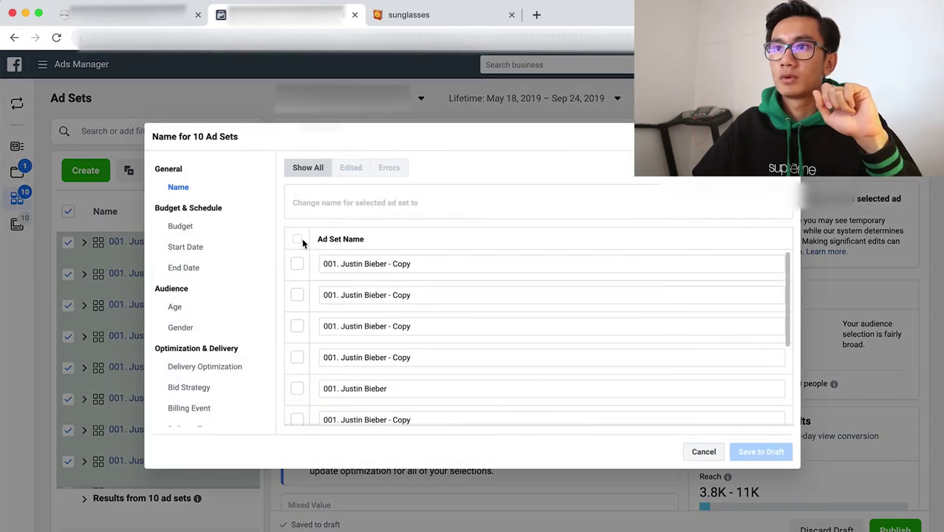
Build the shared name for all ten ad sets from '001. Justin Bieber' plus 'WW - IG & FB Feed + IG Story -'
{"action": "left_click", "coordinate": [297, 238]}
{"action": "left_click", "coordinate": [439, 265]}
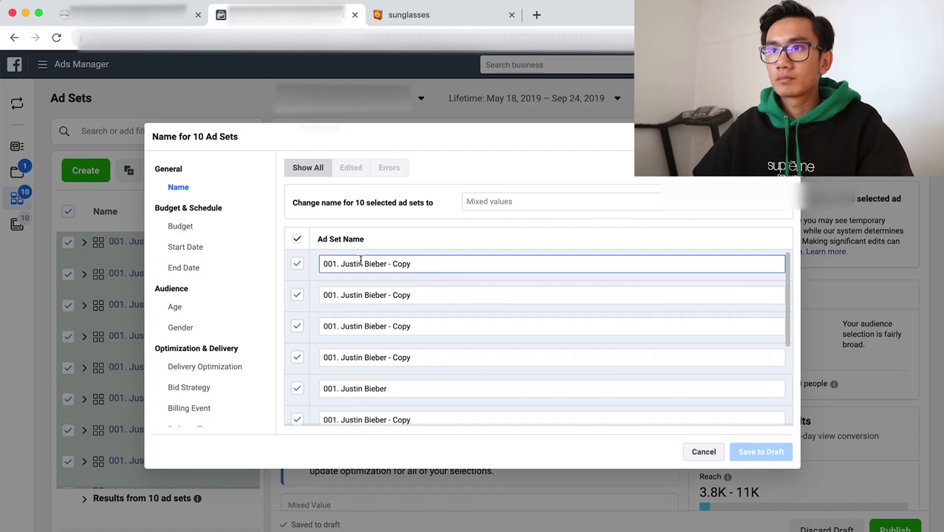
{"action": "left_click_drag", "start_coordinate": [321, 263], "coordinate": [384, 262]}
{"action": "key", "text": "ctrl+c"}
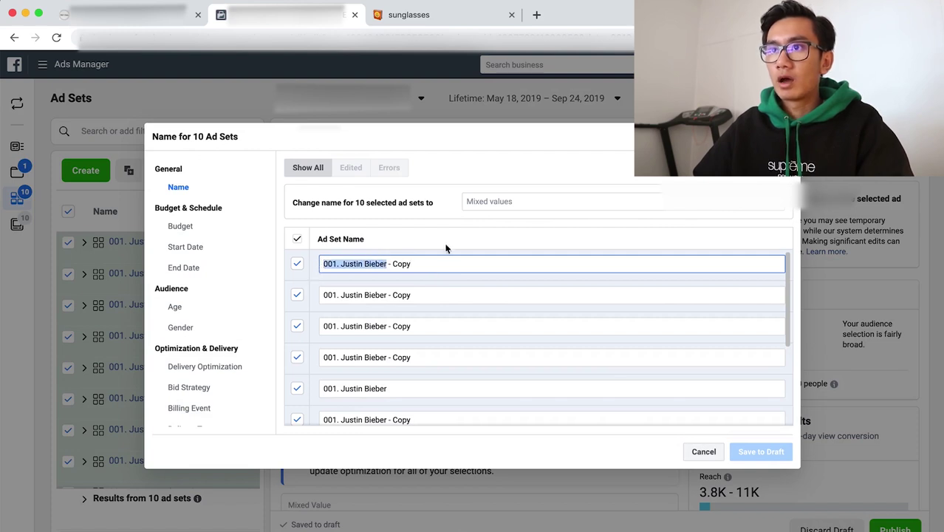
{"action": "left_click", "coordinate": [508, 203]}
{"action": "key", "text": "ctrl+v"}
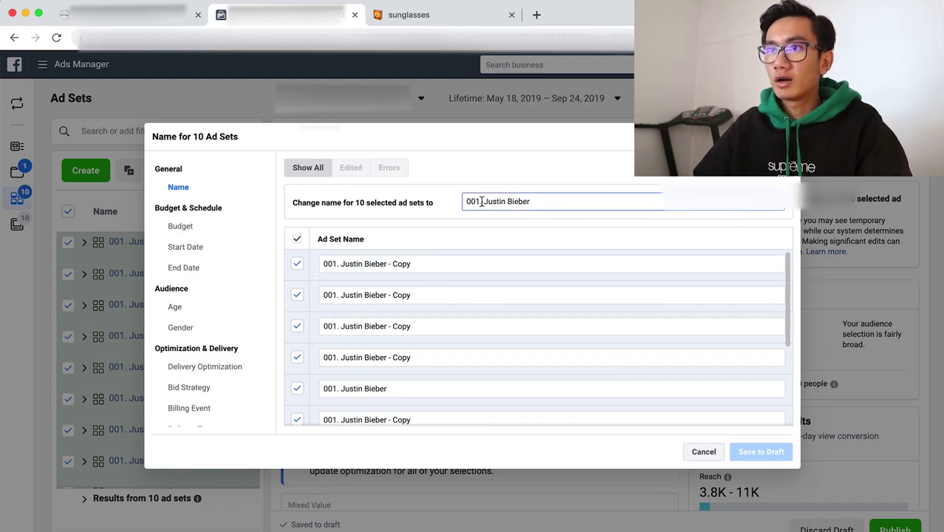
{"action": "type", "text": "WW - "}
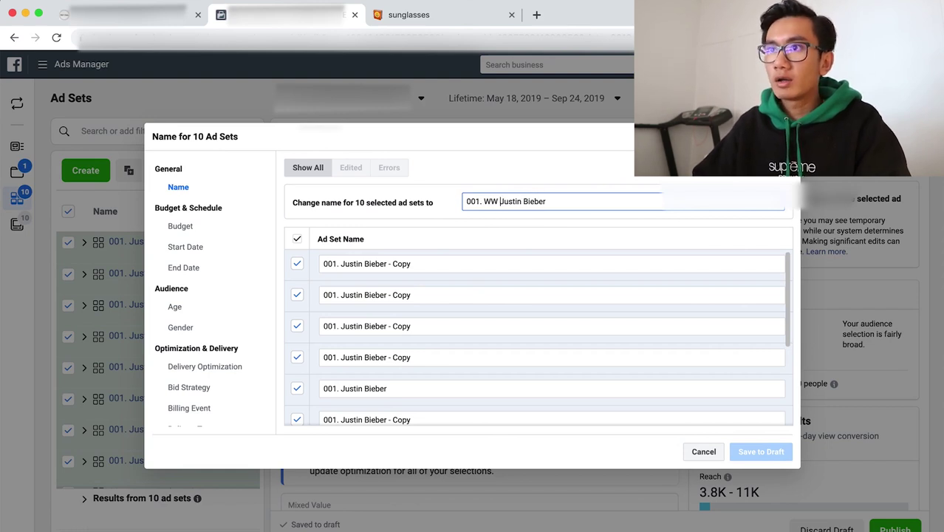
{"action": "type", "text": "IG"}
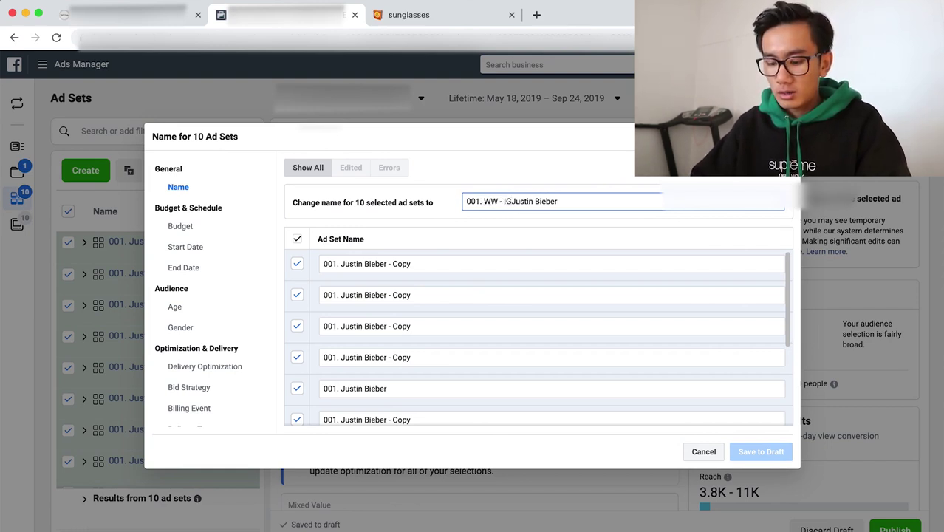
{"action": "type", "text": " & FB "}
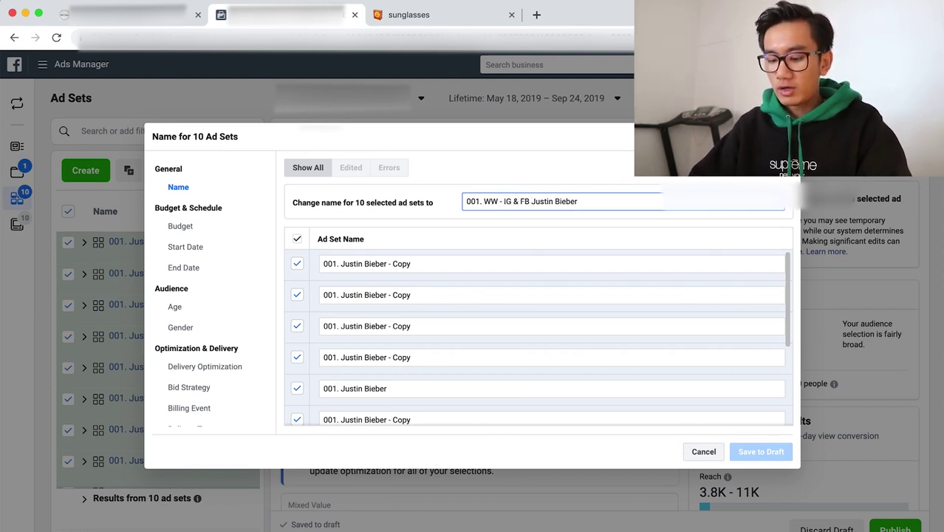
{"action": "type", "text": "Feed +"}
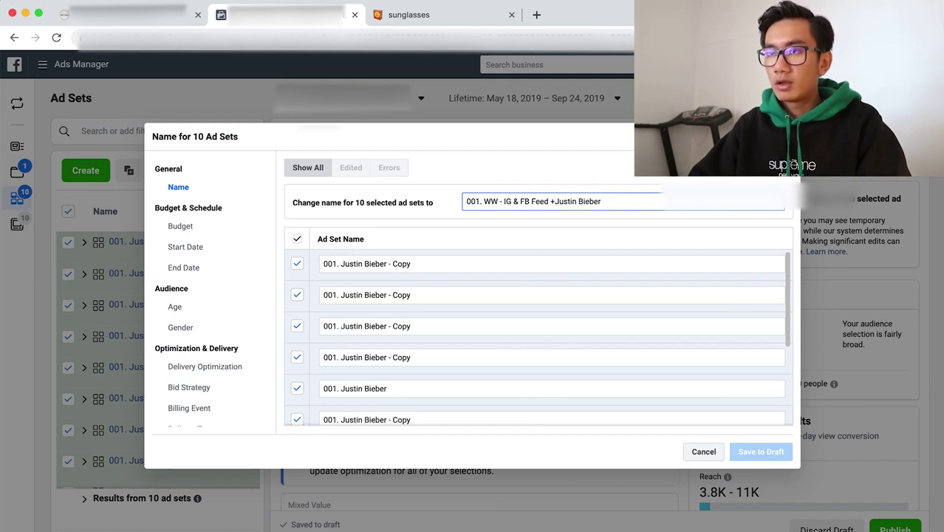
{"action": "type", "text": " IG Stor"}
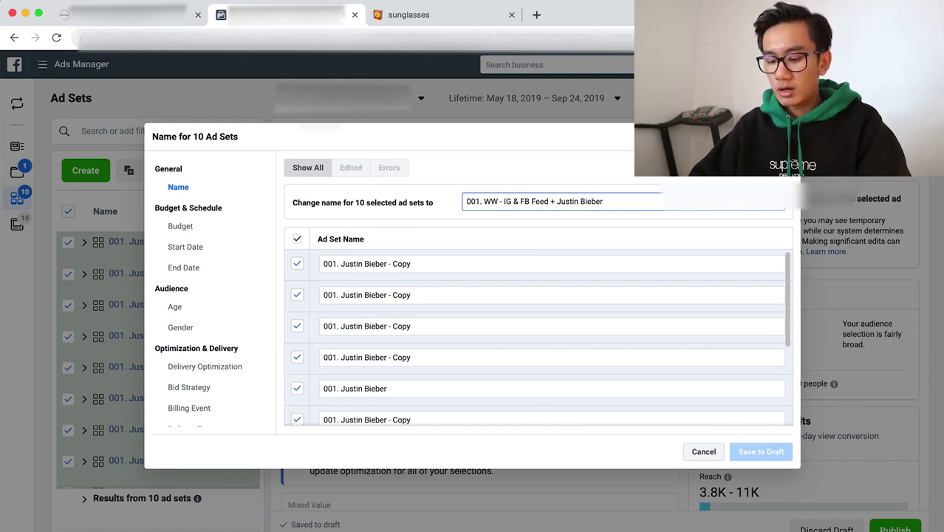
{"action": "type", "text": "y -"}
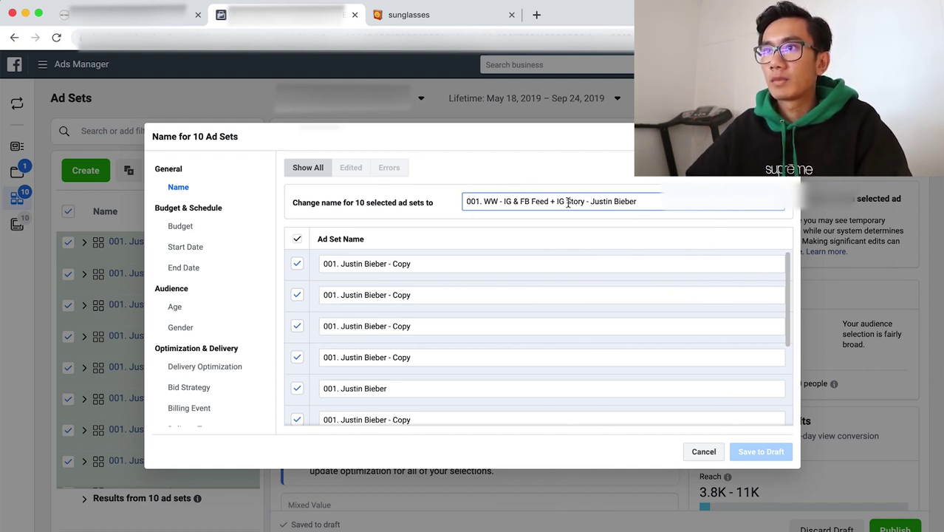
{"action": "scroll", "coordinate": [540, 357], "scroll_direction": "down", "scroll_amount": 4}
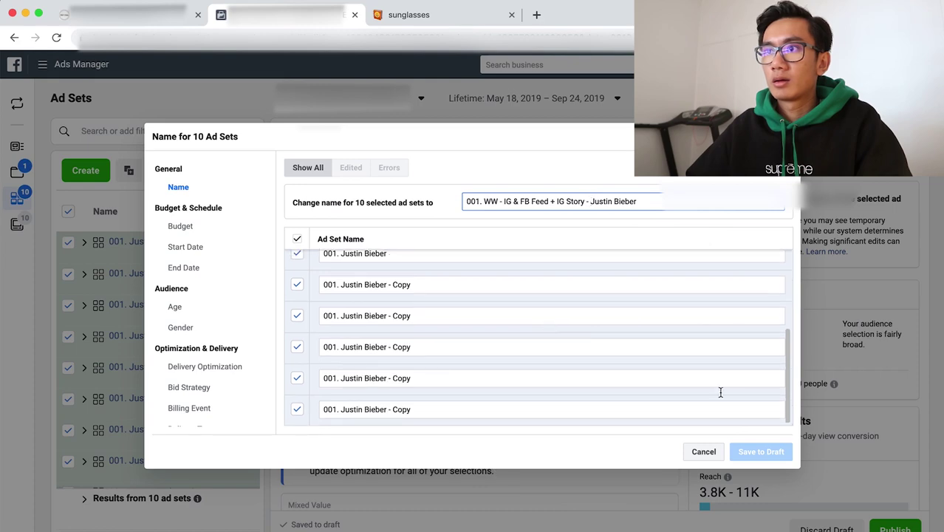
Apply the new name to all ten ad sets and save them to draft
{"action": "left_click", "coordinate": [759, 447]}
{"action": "left_click", "coordinate": [758, 450]}
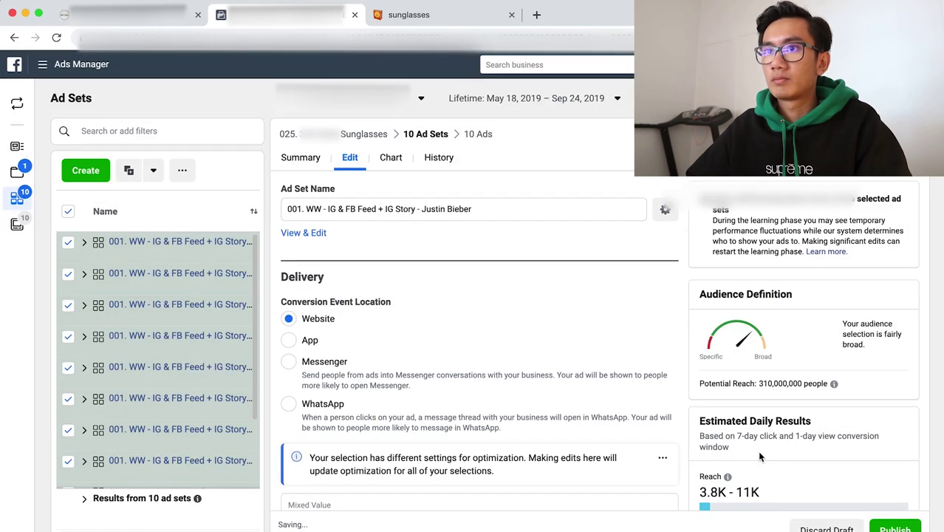
{"action": "scroll", "coordinate": [170, 385], "scroll_direction": "down", "scroll_amount": 2}
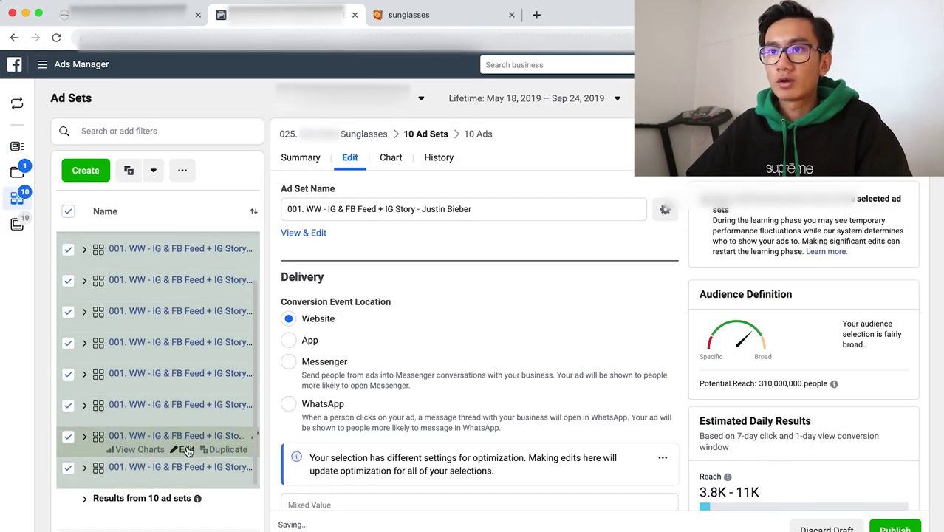
{"action": "scroll", "coordinate": [486, 457], "scroll_direction": "down", "scroll_amount": 8}
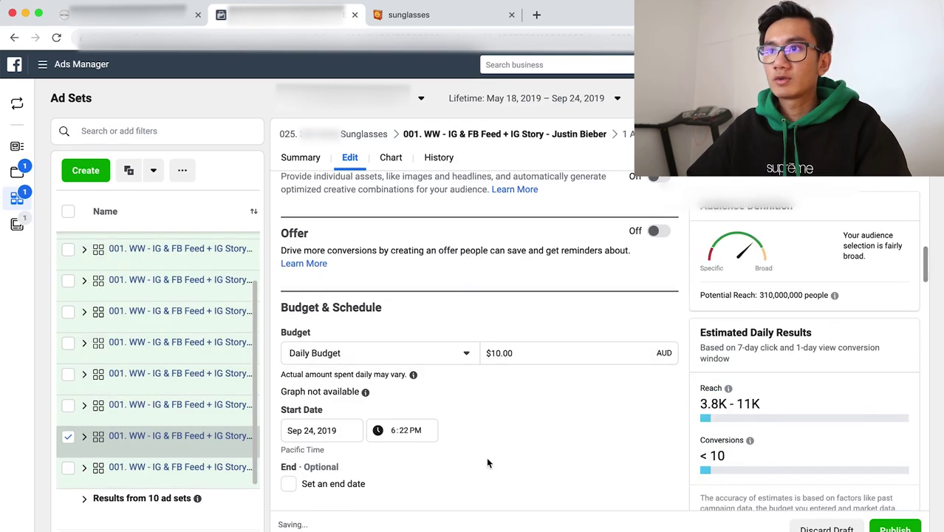
{"action": "scroll", "coordinate": [487, 457], "scroll_direction": "up", "scroll_amount": 2}
{"action": "scroll", "coordinate": [473, 413], "scroll_direction": "up", "scroll_amount": 10}
Add the Sunglasses interest and replace 'Justin Bieber' with 'Sunglasses' in the ad set name
{"action": "left_click", "coordinate": [433, 379]}
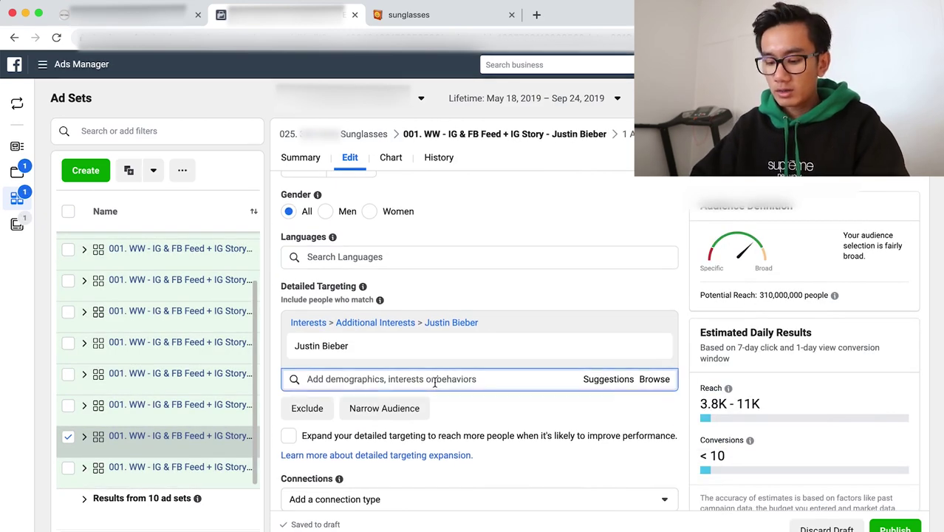
{"action": "type", "text": "sunglass"}
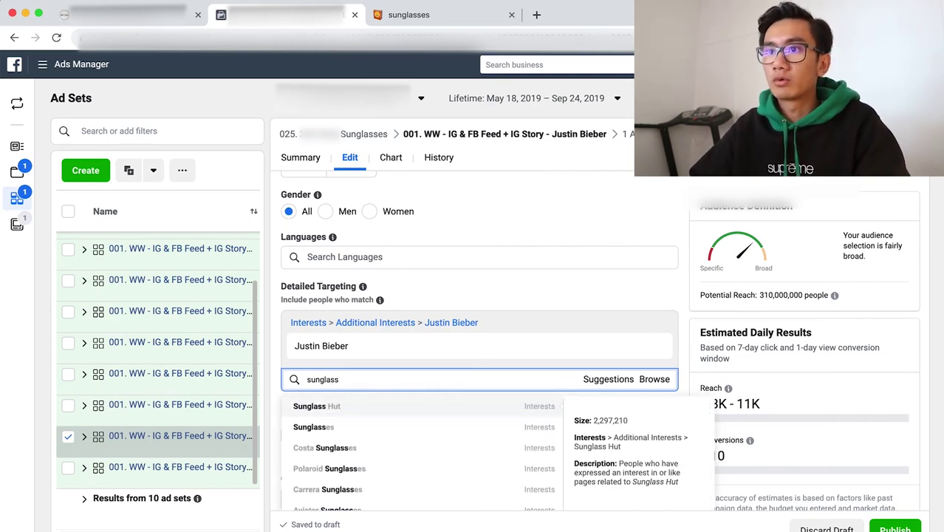
{"action": "left_click", "coordinate": [417, 429]}
{"action": "scroll", "coordinate": [413, 311], "scroll_direction": "up", "scroll_amount": 10}
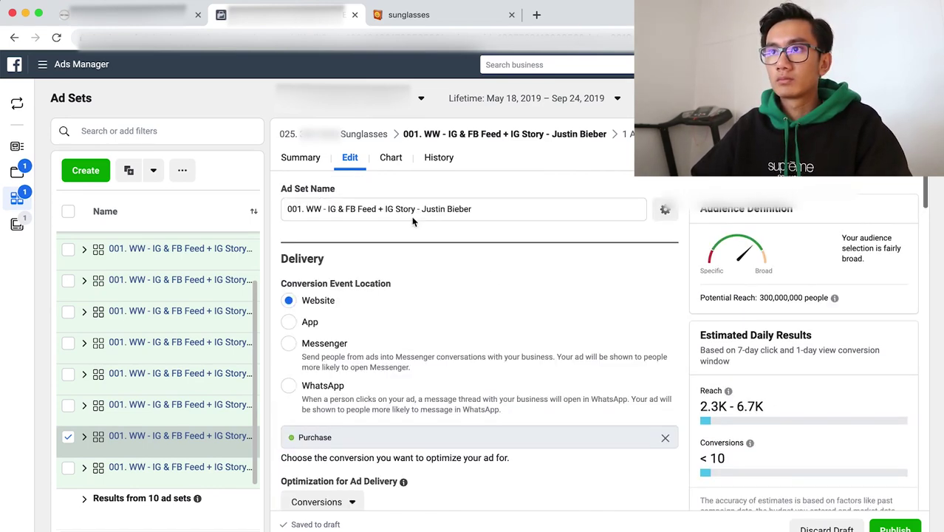
{"action": "left_click_drag", "start_coordinate": [477, 217], "coordinate": [421, 213]}
{"action": "type", "text": "Sunglasses"}
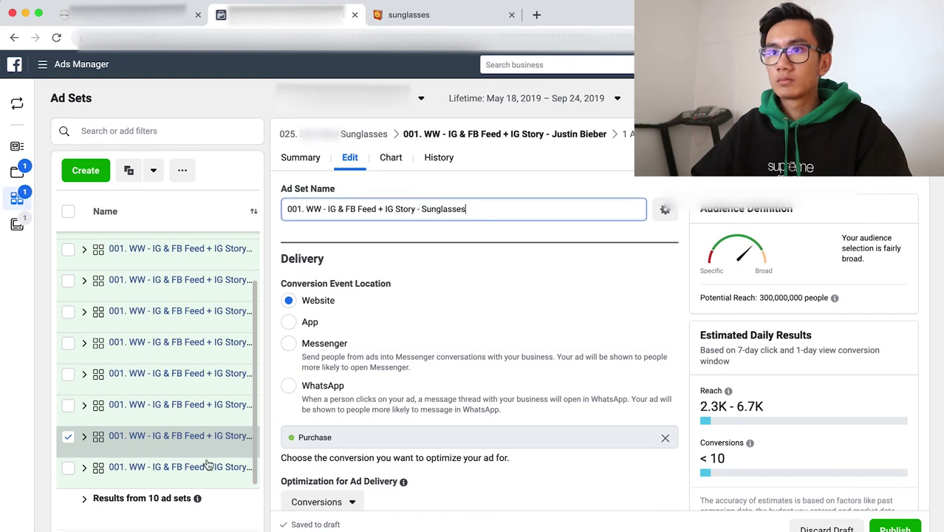
Bulk-edit the eight ad sets, replacing 'Justin Bieber' in their names with 'blank'
{"action": "mouse_move", "coordinate": [190, 425]}
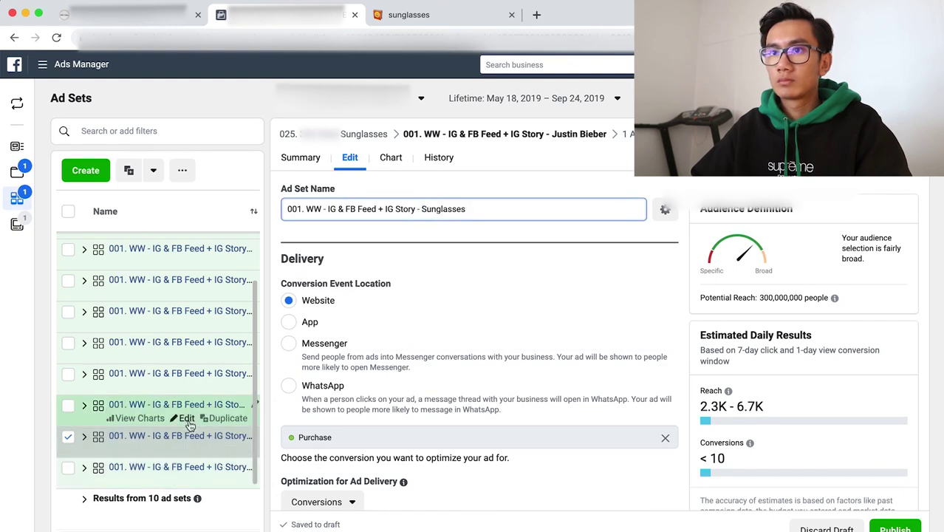
{"action": "left_click", "coordinate": [68, 412]}
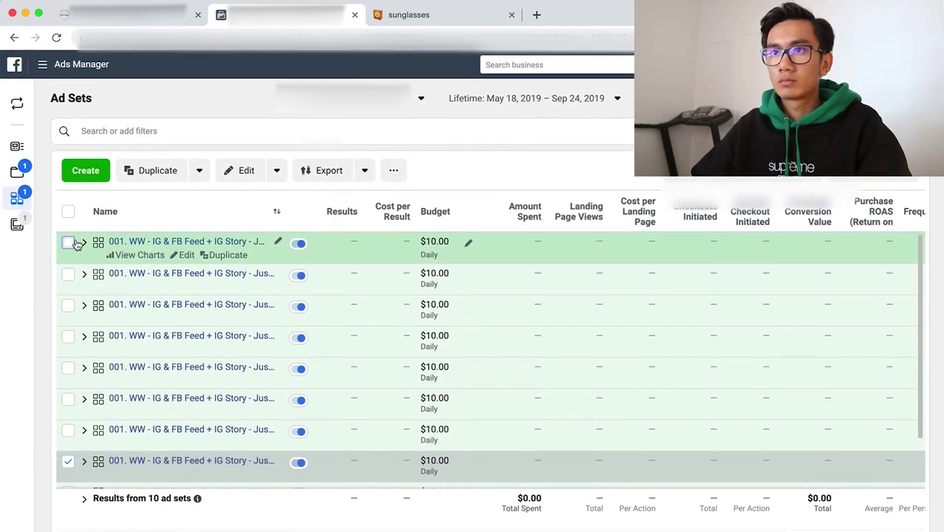
{"action": "left_click", "coordinate": [87, 243], "text": "shift"}
{"action": "left_click", "coordinate": [234, 172]}
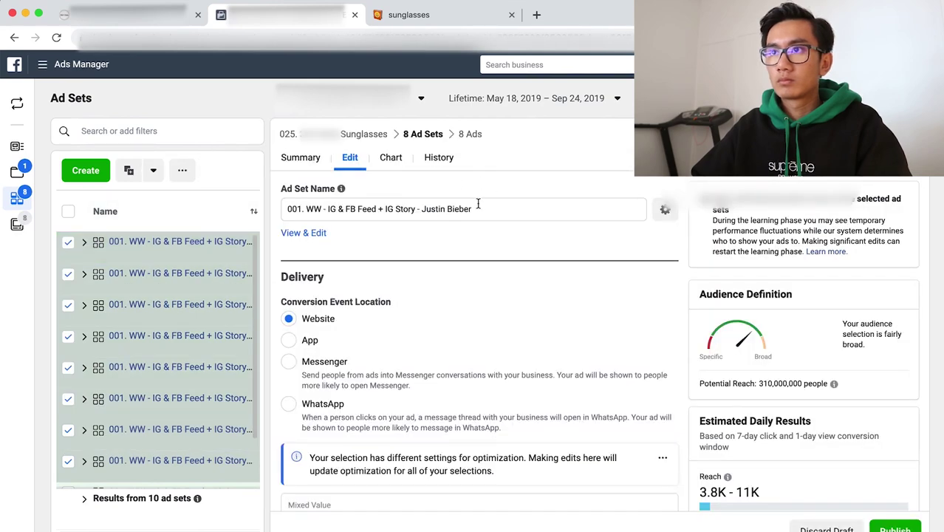
{"action": "mouse_move", "coordinate": [478, 206]}
{"action": "left_mouse_down"}
{"action": "mouse_move", "coordinate": [437, 209]}
{"action": "mouse_move", "coordinate": [485, 209]}
{"action": "left_mouse_up"}
{"action": "left_click", "coordinate": [426, 214]}
{"action": "type", "text": "blank"}
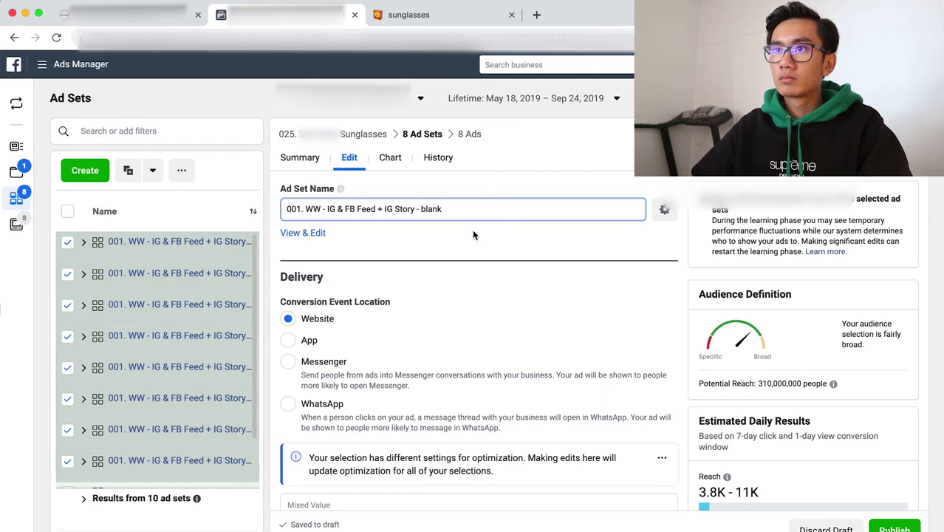
{"action": "left_click", "coordinate": [454, 276]}
Remove the Justin Bieber interest from their detailed targeting
{"action": "scroll", "coordinate": [612, 401], "scroll_direction": "down", "scroll_amount": 10}
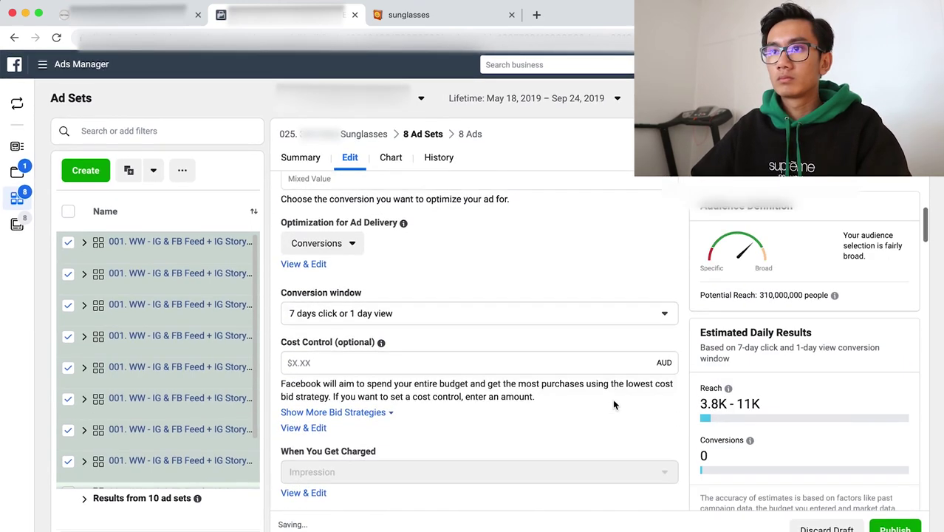
{"action": "scroll", "coordinate": [613, 400], "scroll_direction": "down", "scroll_amount": 4}
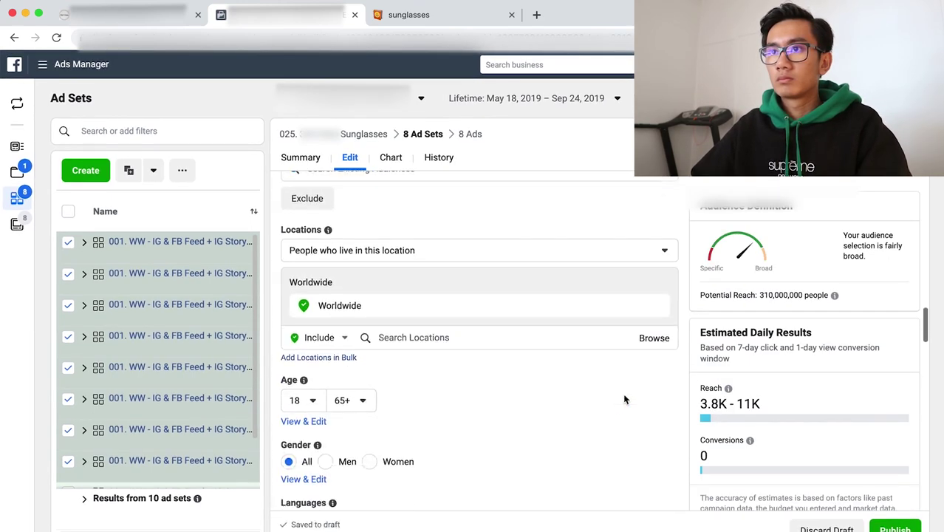
{"action": "scroll", "coordinate": [644, 407], "scroll_direction": "down", "scroll_amount": 4}
{"action": "mouse_move", "coordinate": [654, 322]}
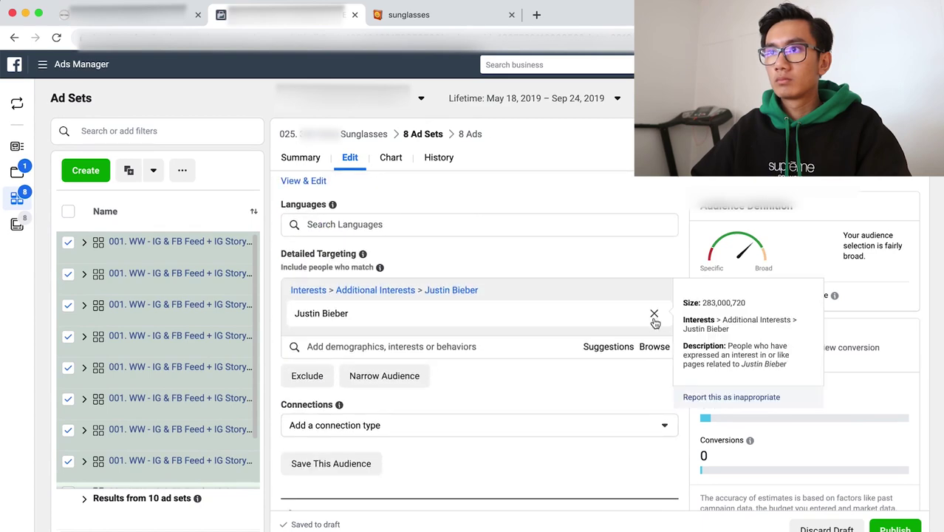
{"action": "left_click", "coordinate": [177, 399]}
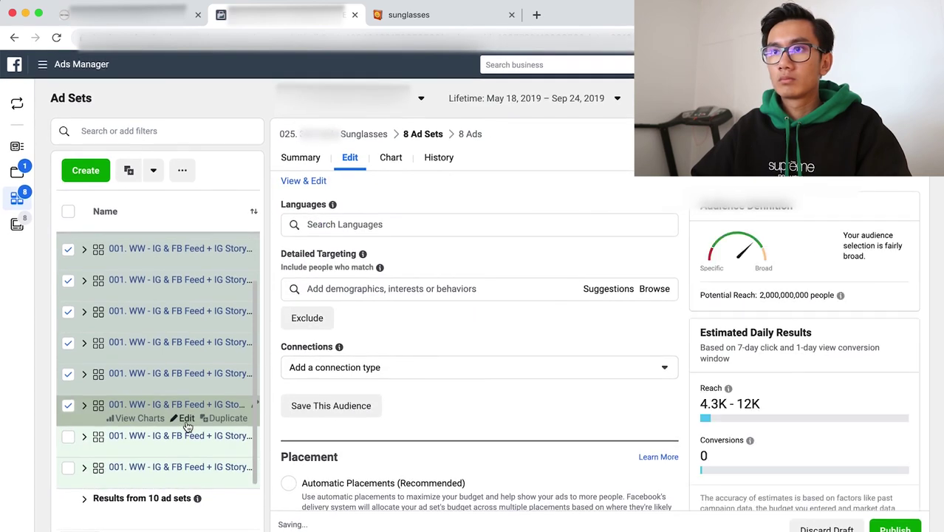
Add Burning Man as the targeted interest and replace 'blank' in the ad set name with 'Burning Man'
{"action": "scroll", "coordinate": [410, 332], "scroll_direction": "up", "scroll_amount": 1}
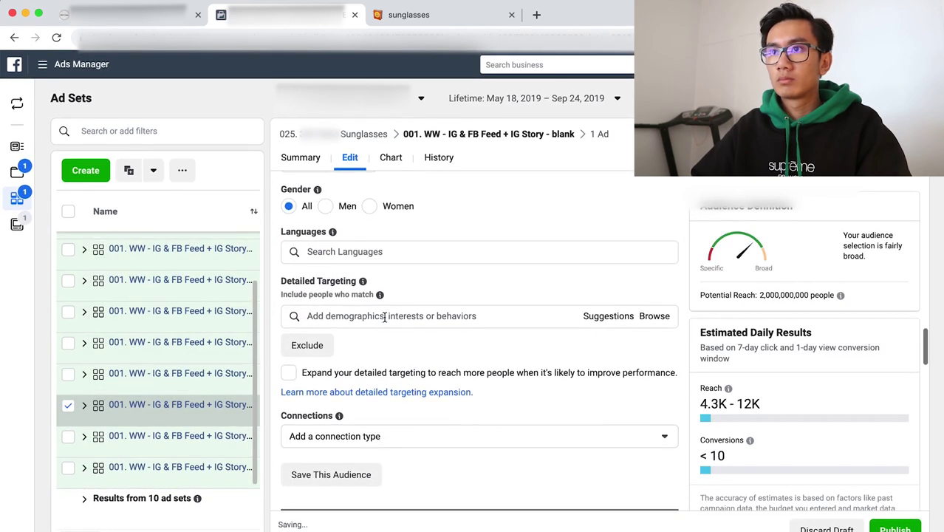
{"action": "left_click", "coordinate": [384, 317]}
{"action": "type", "text": "burning"}
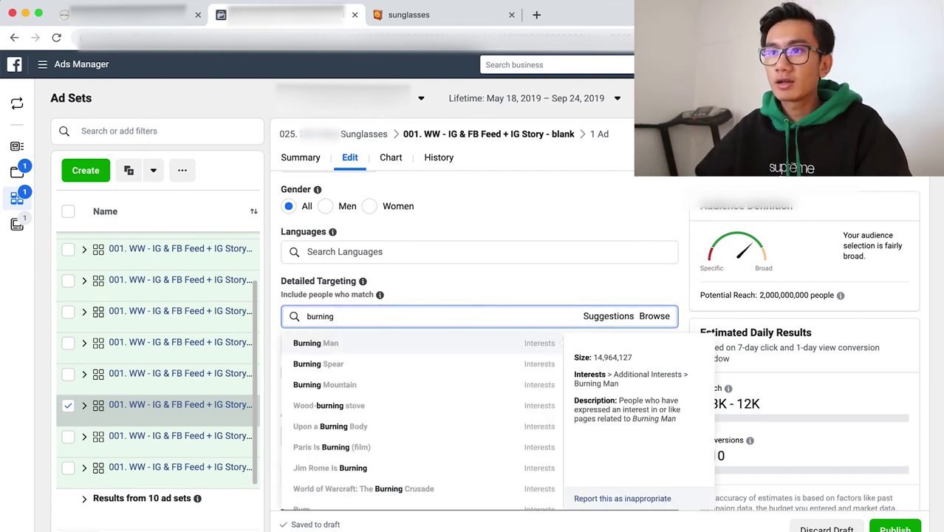
{"action": "left_click", "coordinate": [380, 347]}
{"action": "scroll", "coordinate": [400, 337], "scroll_direction": "up", "scroll_amount": 10}
{"action": "double_click", "coordinate": [432, 209]}
{"action": "type", "text": "Burning Man"}
Open the next blank ad set and add Steampunk as its Detailed Targeting interest
{"action": "mouse_move", "coordinate": [148, 385]}
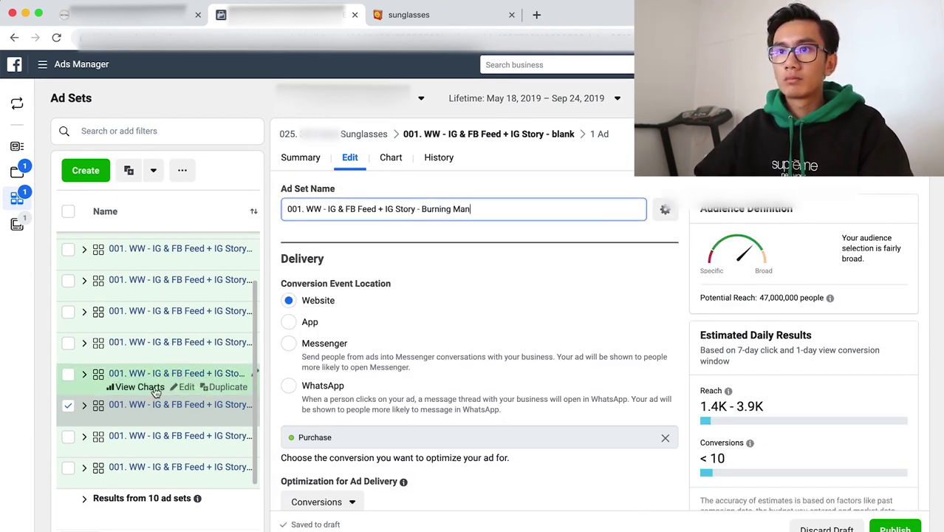
{"action": "left_click", "coordinate": [181, 387]}
{"action": "scroll", "coordinate": [570, 393], "scroll_direction": "down", "scroll_amount": 10}
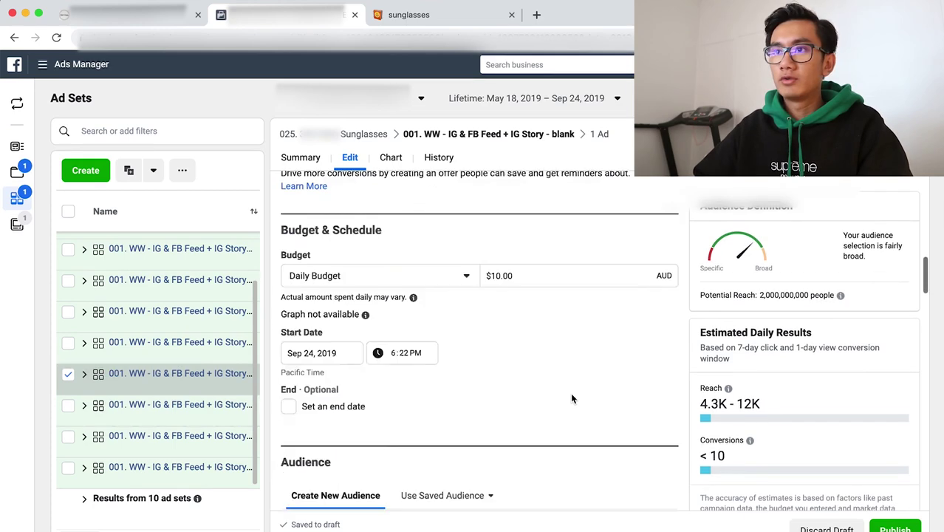
{"action": "scroll", "coordinate": [446, 452], "scroll_direction": "down", "scroll_amount": 5}
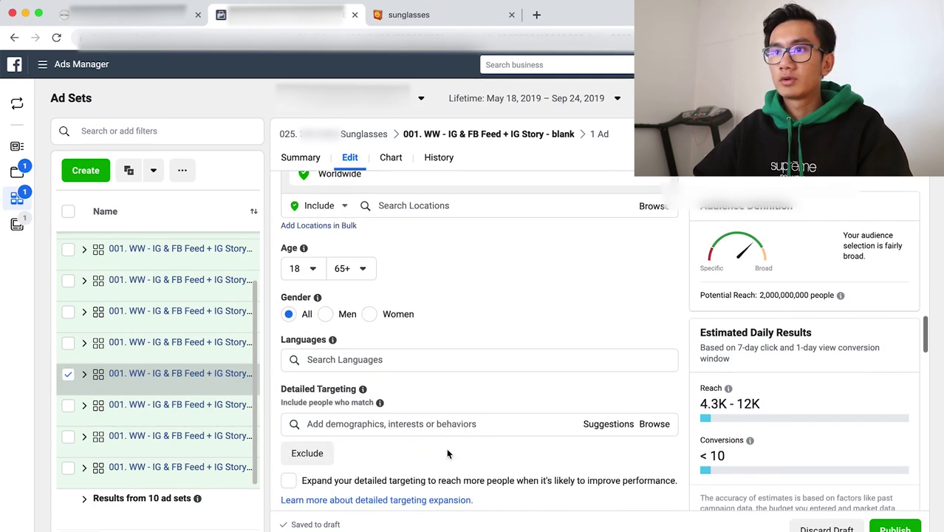
{"action": "scroll", "coordinate": [412, 375], "scroll_direction": "down", "scroll_amount": 3}
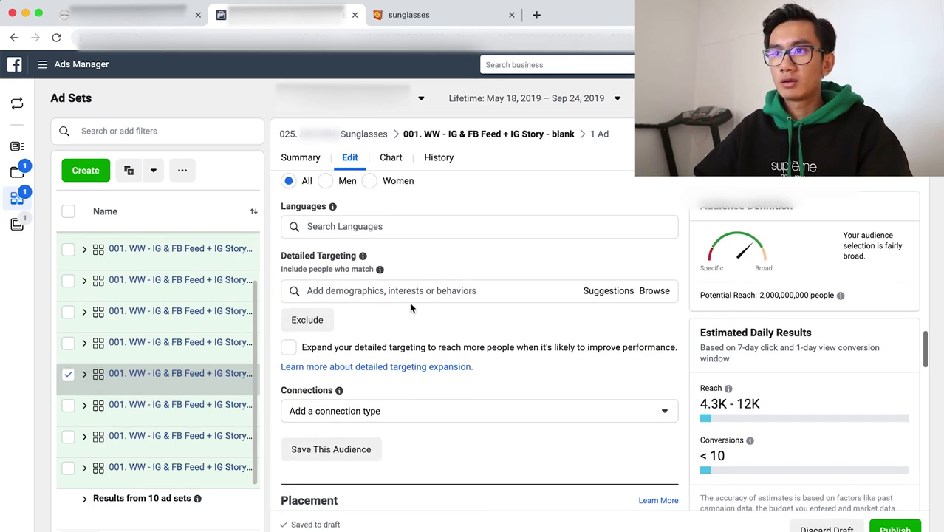
{"action": "left_click", "coordinate": [409, 292]}
{"action": "type", "text": "steampunk"}
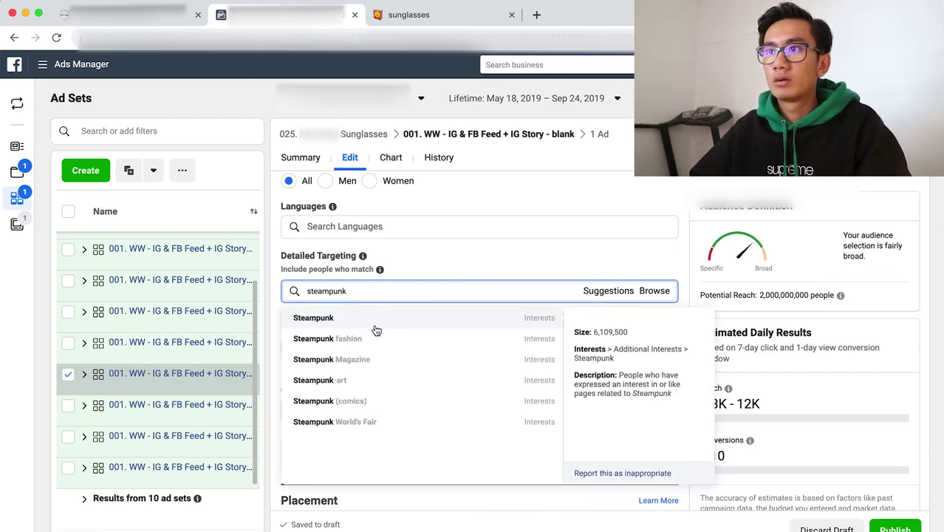
{"action": "left_click", "coordinate": [375, 325]}
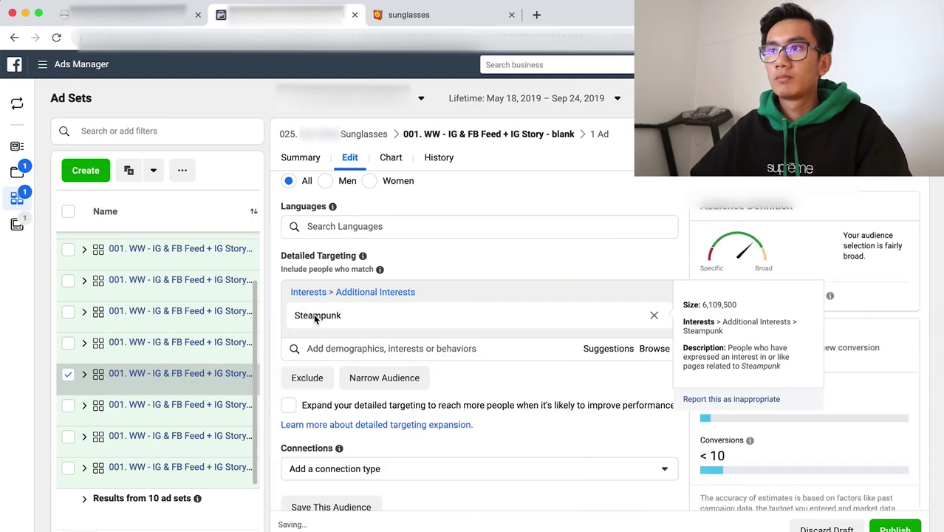
Review suggested related interests, then paste 'Steampunk' over 'blank' in the ad set name
{"action": "left_click", "coordinate": [624, 348]}
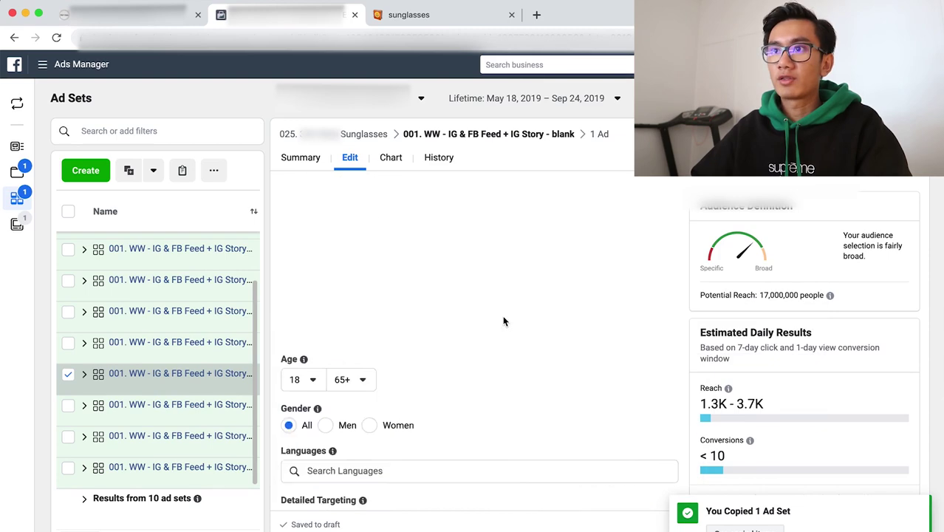
{"action": "left_click", "coordinate": [441, 209]}
{"action": "double_click", "coordinate": [436, 210]}
{"action": "type", "text": "Steampunk"}
Target Coachella Valley Music and Arts Festival in the next ad set and paste that name over 'blank'
{"action": "left_click", "coordinate": [184, 356]}
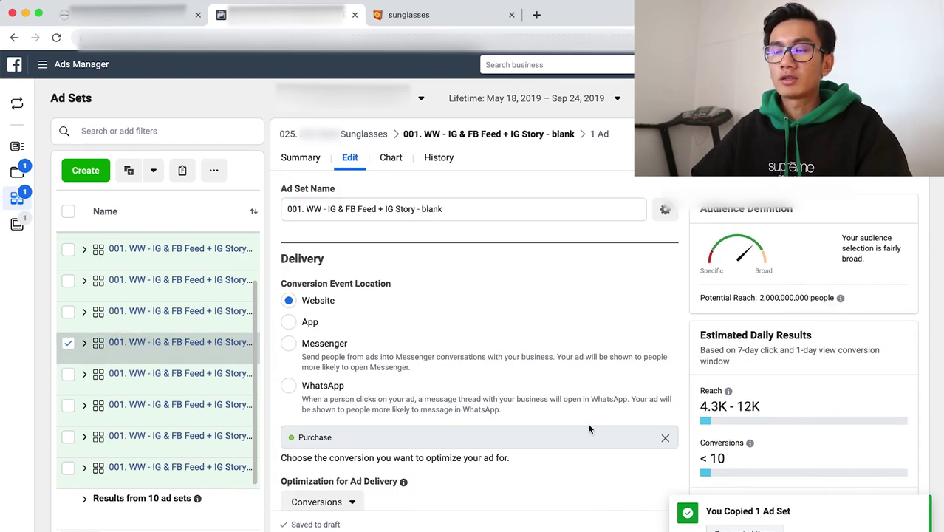
{"action": "scroll", "coordinate": [587, 422], "scroll_direction": "down", "scroll_amount": 5}
{"action": "scroll", "coordinate": [584, 429], "scroll_direction": "down", "scroll_amount": 2}
{"action": "scroll", "coordinate": [581, 435], "scroll_direction": "down", "scroll_amount": 8}
{"action": "scroll", "coordinate": [466, 453], "scroll_direction": "down", "scroll_amount": 5}
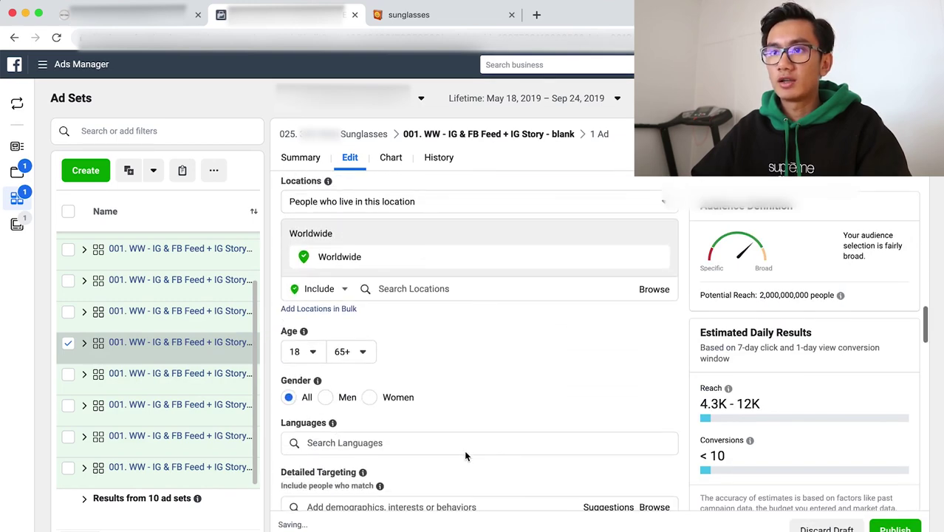
{"action": "left_click", "coordinate": [371, 288]}
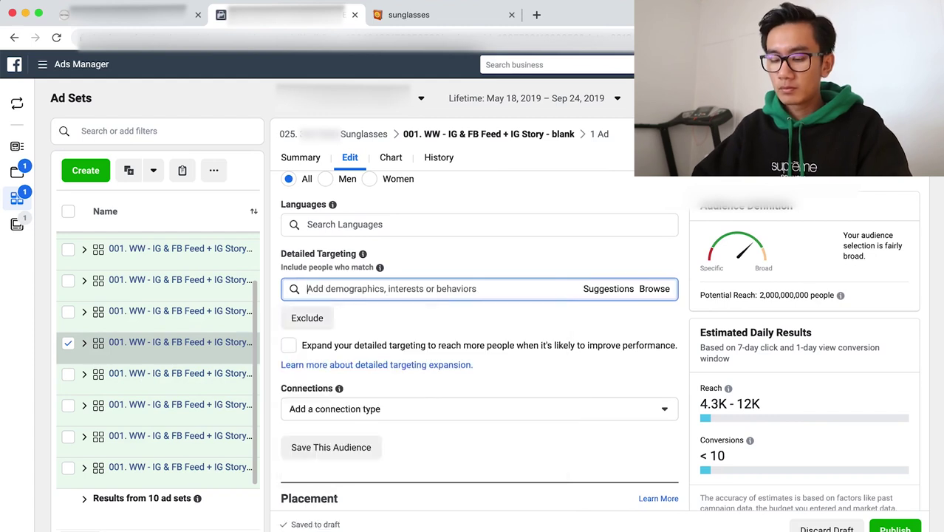
{"action": "type", "text": "coach"}
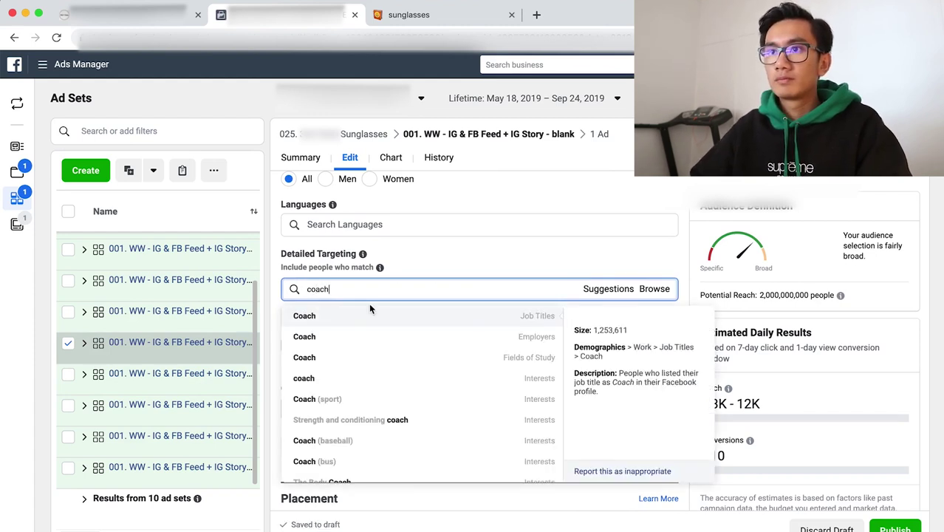
{"action": "type", "text": "el"}
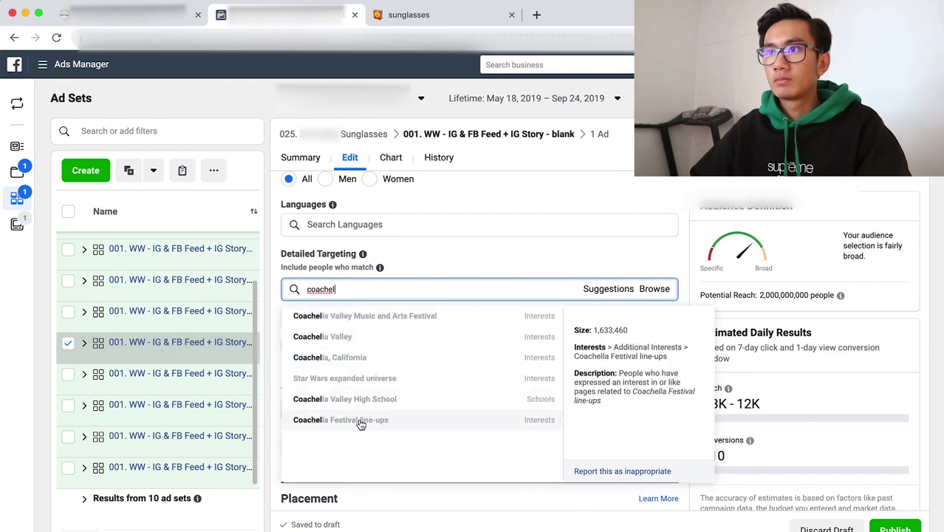
{"action": "left_click", "coordinate": [384, 326]}
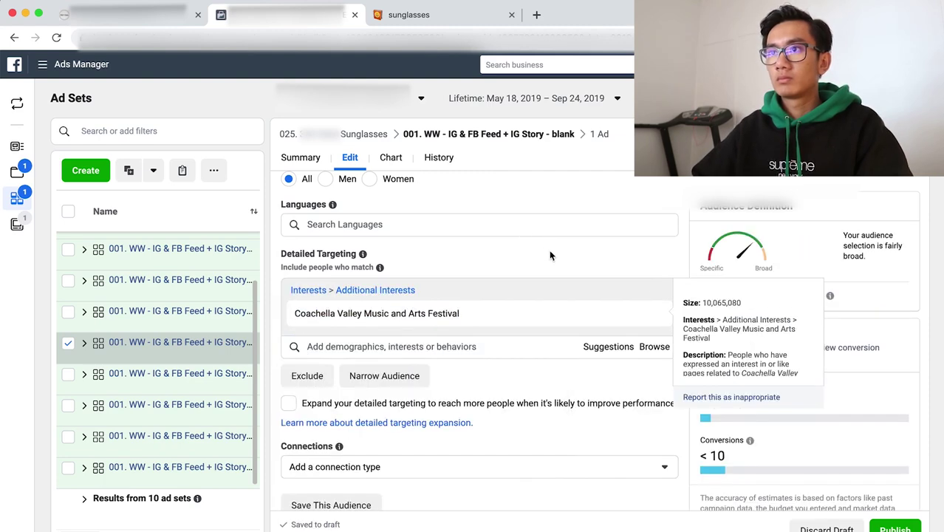
{"action": "scroll", "coordinate": [549, 251], "scroll_direction": "up", "scroll_amount": 10}
{"action": "double_click", "coordinate": [430, 208]}
{"action": "type", "text": "Coachella Valley Music and Arts Festival"}
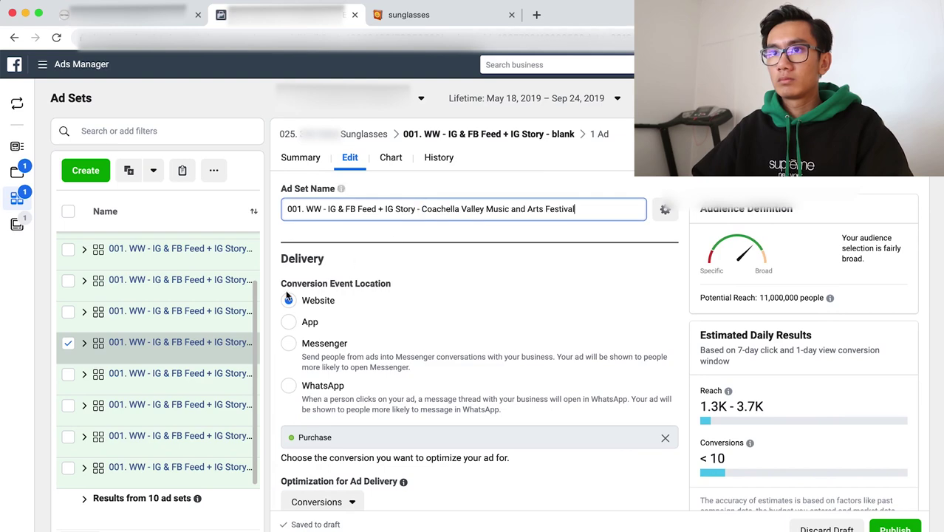
Delete 'blank' from the following ad set's name and close the editor
{"action": "left_click", "coordinate": [185, 326]}
{"action": "scroll", "coordinate": [477, 384], "scroll_direction": "down", "scroll_amount": 10}
{"action": "scroll", "coordinate": [478, 369], "scroll_direction": "up", "scroll_amount": 10}
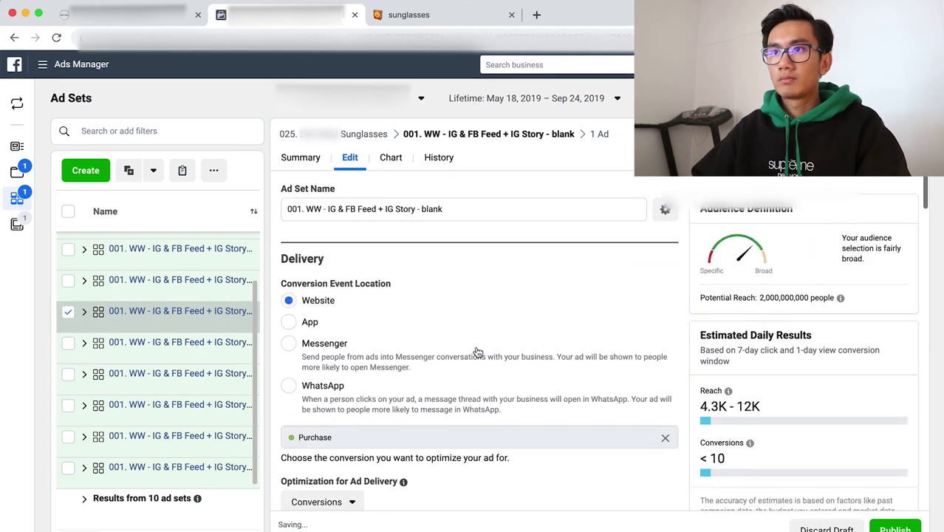
{"action": "double_click", "coordinate": [425, 207]}
{"action": "key", "text": "BackSpace"}
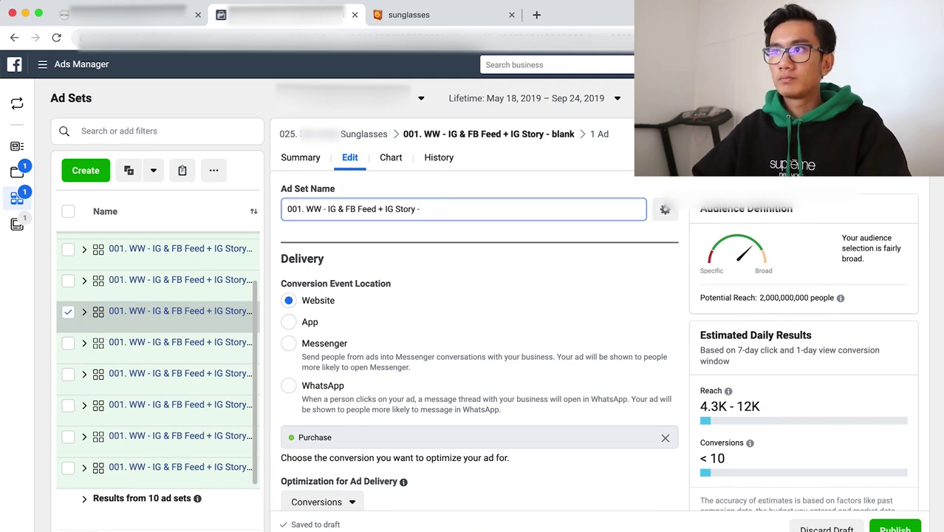
{"action": "key", "text": "Escape"}
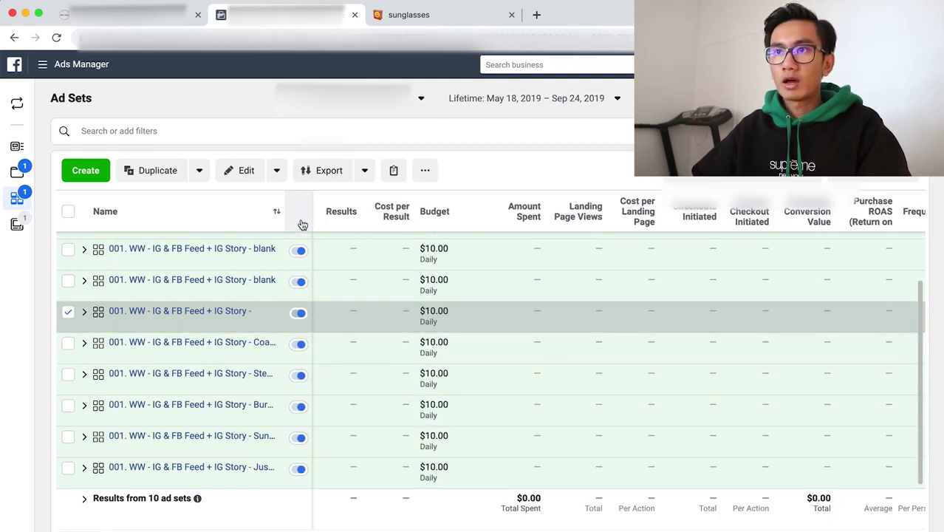
Widen the Name column to reveal full names like '001. WW - IG & FB Feed + IG Story -'
{"action": "left_click_drag", "start_coordinate": [282, 221], "coordinate": [467, 222]}
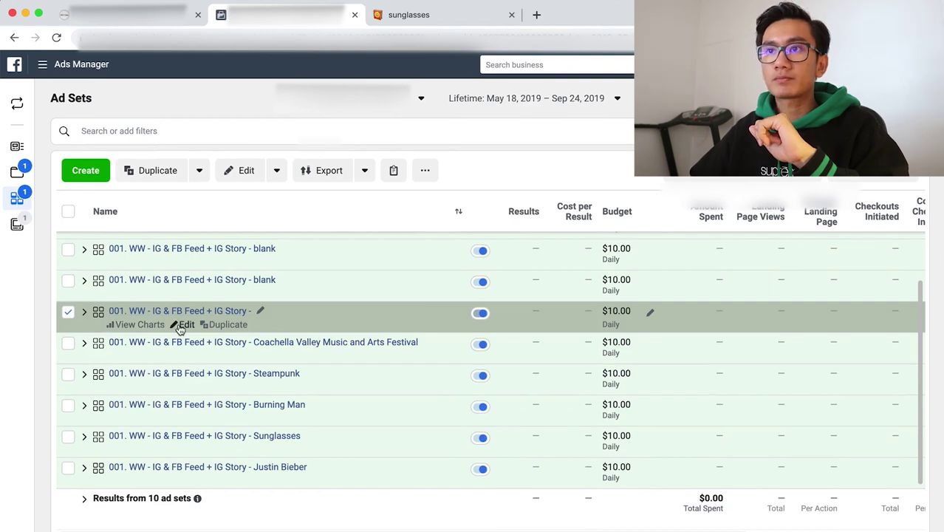
Open the unnamed ad set and start a Detailed Targeting interest search
{"action": "left_click", "coordinate": [185, 325]}
{"action": "scroll", "coordinate": [487, 414], "scroll_direction": "down", "scroll_amount": 10}
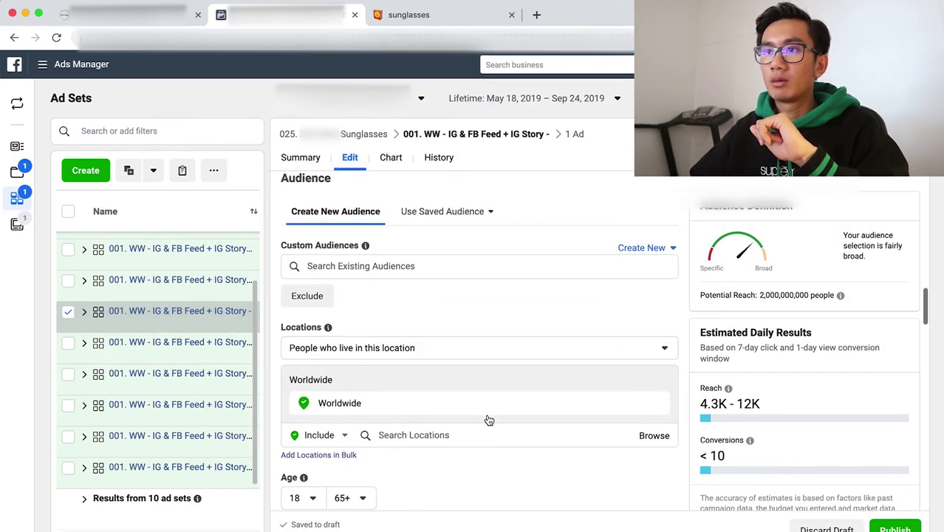
{"action": "scroll", "coordinate": [487, 420], "scroll_direction": "down", "scroll_amount": 6}
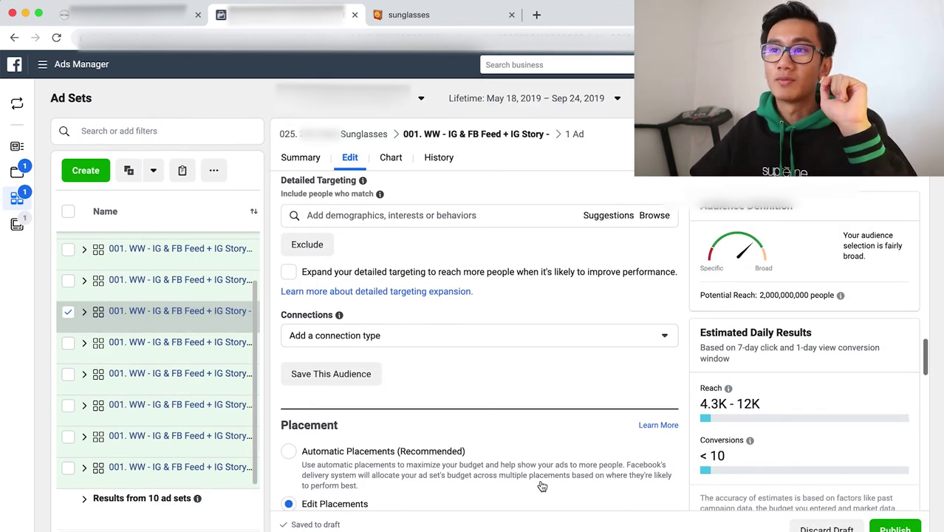
{"action": "scroll", "coordinate": [543, 490], "scroll_direction": "down", "scroll_amount": 3}
{"action": "scroll", "coordinate": [542, 489], "scroll_direction": "down", "scroll_amount": 5}
{"action": "scroll", "coordinate": [543, 488], "scroll_direction": "up", "scroll_amount": 11}
{"action": "scroll", "coordinate": [543, 488], "scroll_direction": "up", "scroll_amount": 1}
{"action": "scroll", "coordinate": [543, 488], "scroll_direction": "down", "scroll_amount": 1}
{"action": "scroll", "coordinate": [542, 483], "scroll_direction": "up", "scroll_amount": 2}
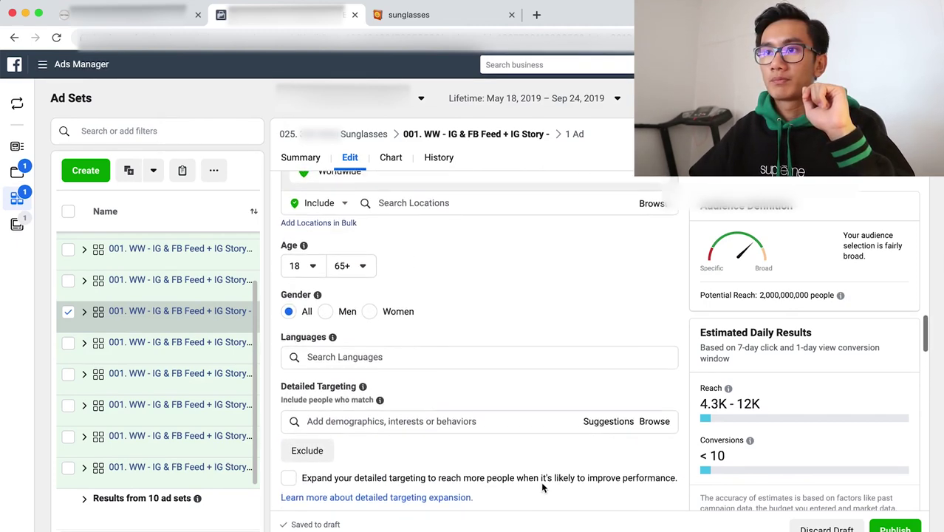
{"action": "left_click", "coordinate": [382, 422]}
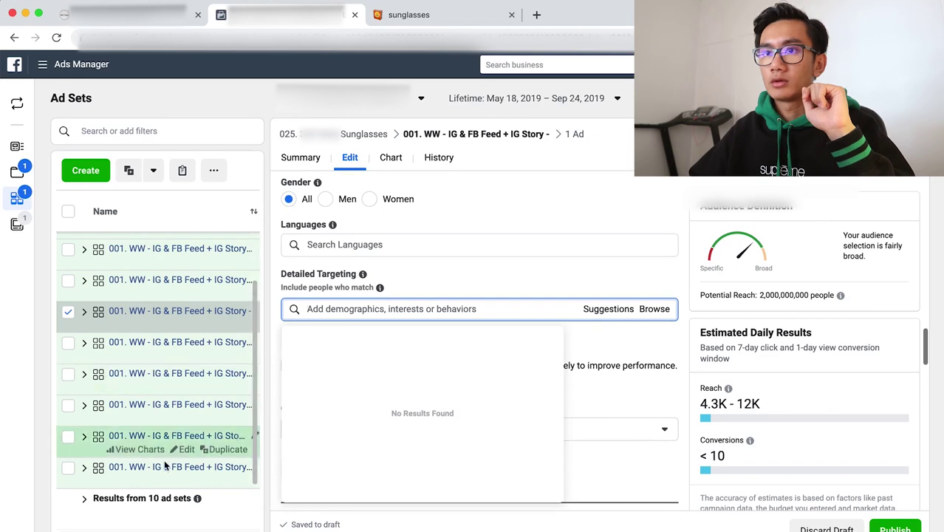
Review the Justin Bieber ad set's related interest suggestions for comparison
{"action": "left_click", "coordinate": [184, 481]}
{"action": "left_click", "coordinate": [608, 367]}
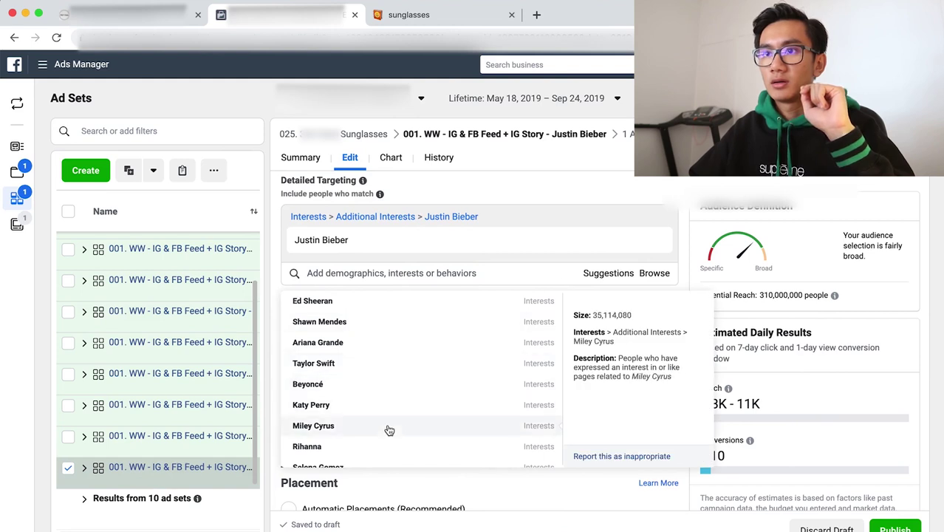
{"action": "scroll", "coordinate": [385, 427], "scroll_direction": "down", "scroll_amount": 3}
{"action": "scroll", "coordinate": [379, 407], "scroll_direction": "down", "scroll_amount": 3}
{"action": "scroll", "coordinate": [381, 399], "scroll_direction": "up", "scroll_amount": 5}
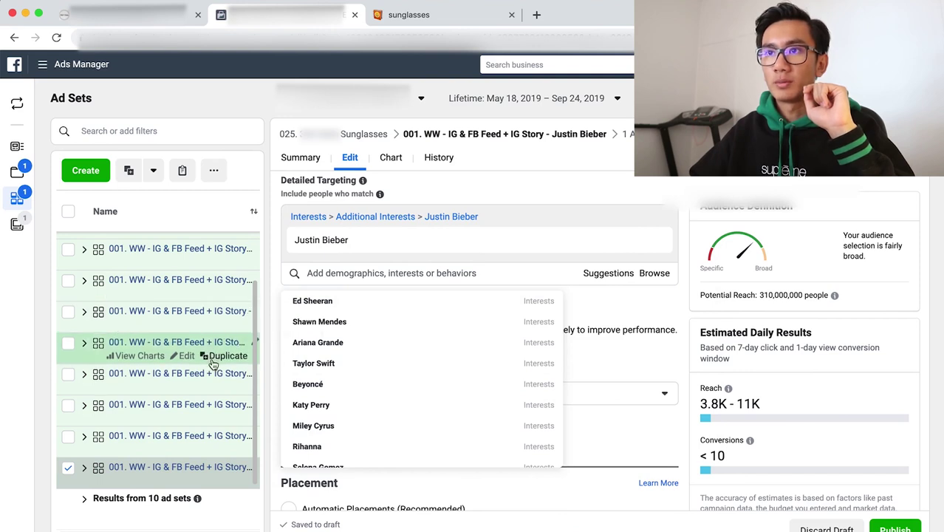
Add Pop music as the untargeted ad set's interest and edit its name to end in Pop music
{"action": "left_click", "coordinate": [187, 355]}
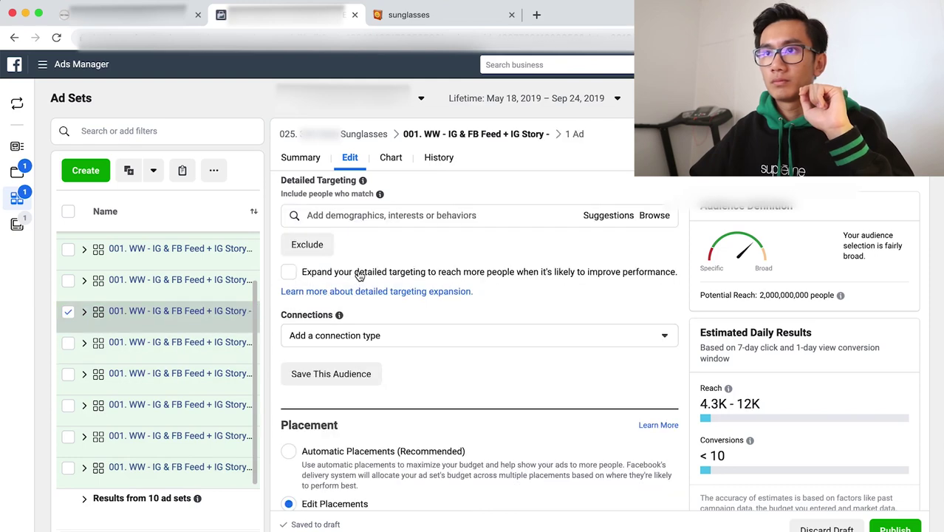
{"action": "left_click", "coordinate": [317, 214]}
{"action": "type", "text": "pop"}
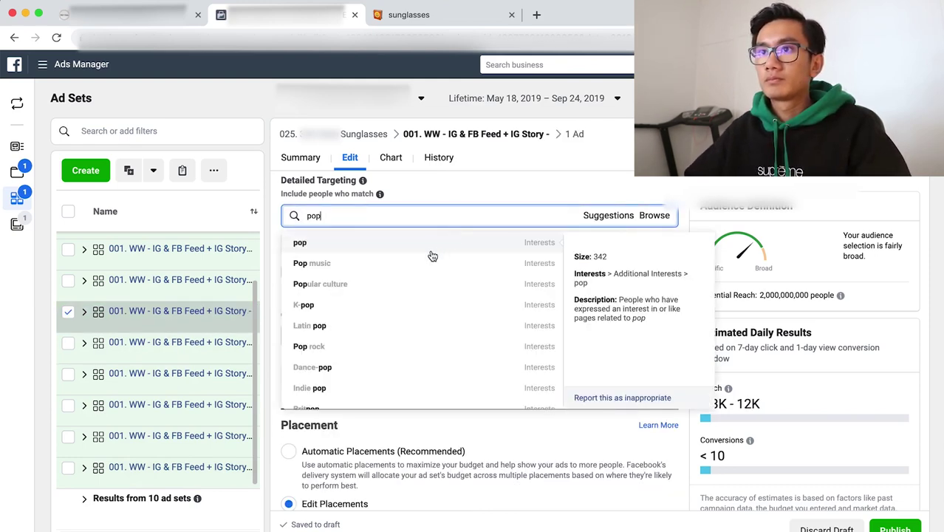
{"action": "left_click", "coordinate": [425, 263]}
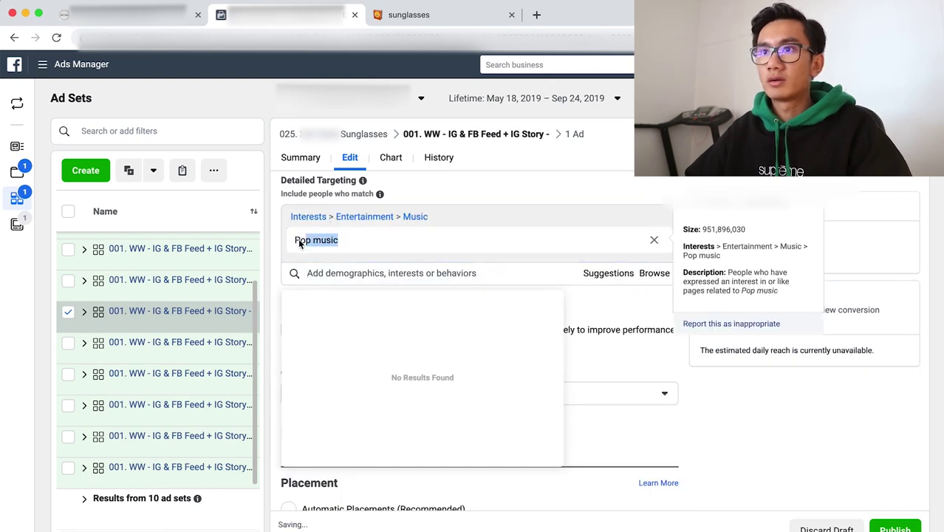
{"action": "scroll", "coordinate": [513, 193], "scroll_direction": "up", "scroll_amount": 5}
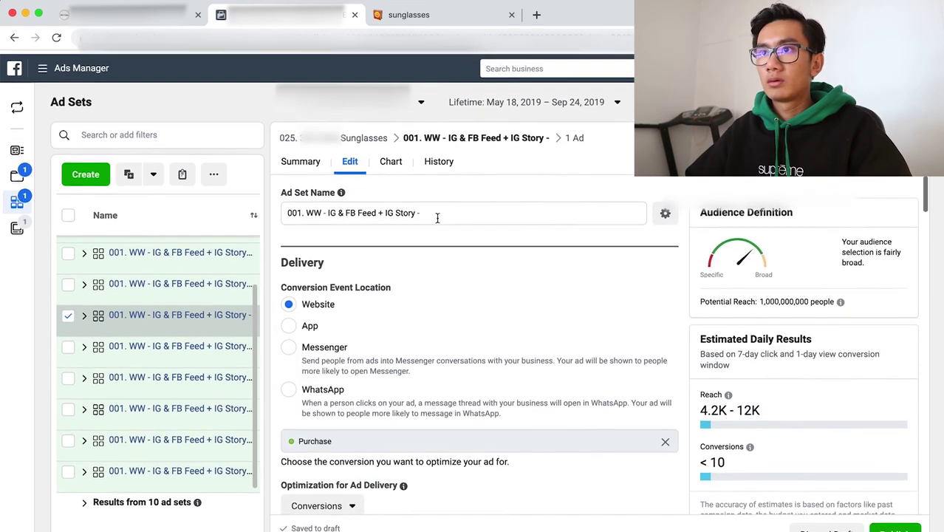
{"action": "left_click", "coordinate": [447, 206]}
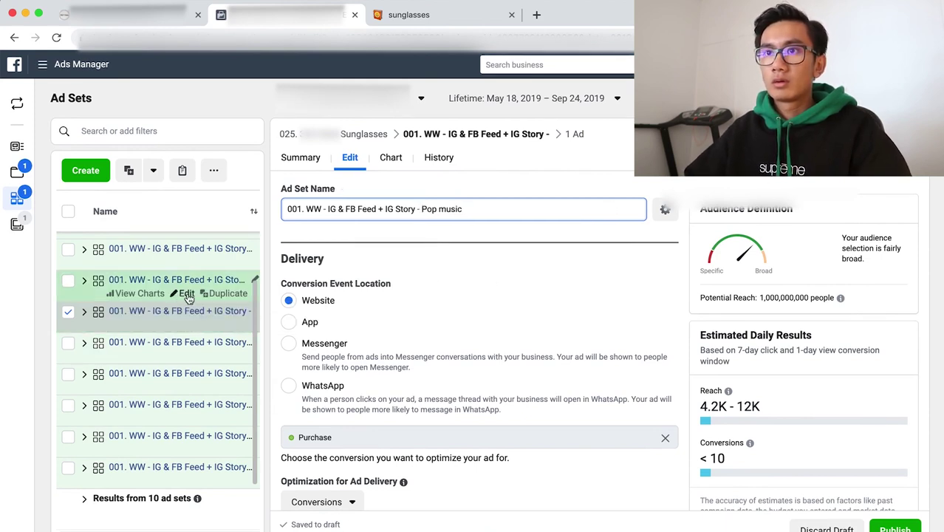
Open a still-blank ad set and review interests suggested alongside Pop music
{"action": "left_click", "coordinate": [187, 295]}
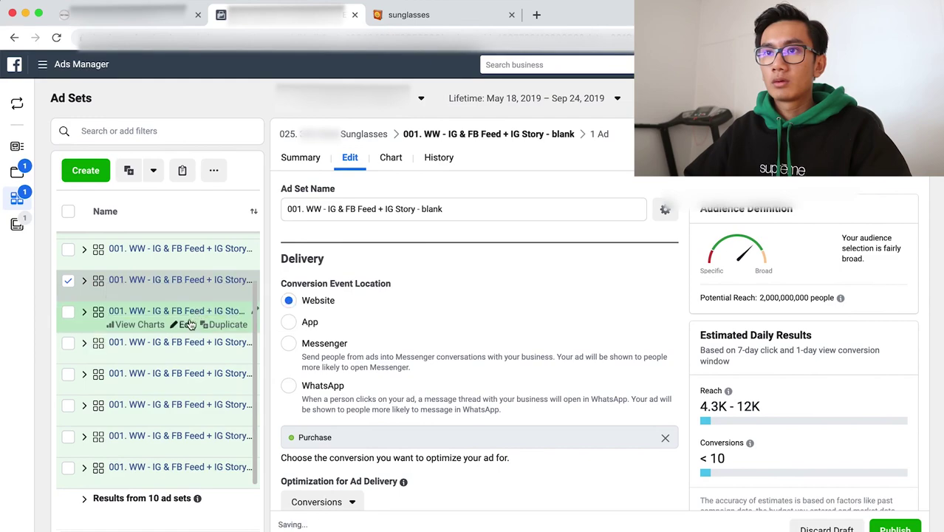
{"action": "scroll", "coordinate": [502, 413], "scroll_direction": "down", "scroll_amount": 10}
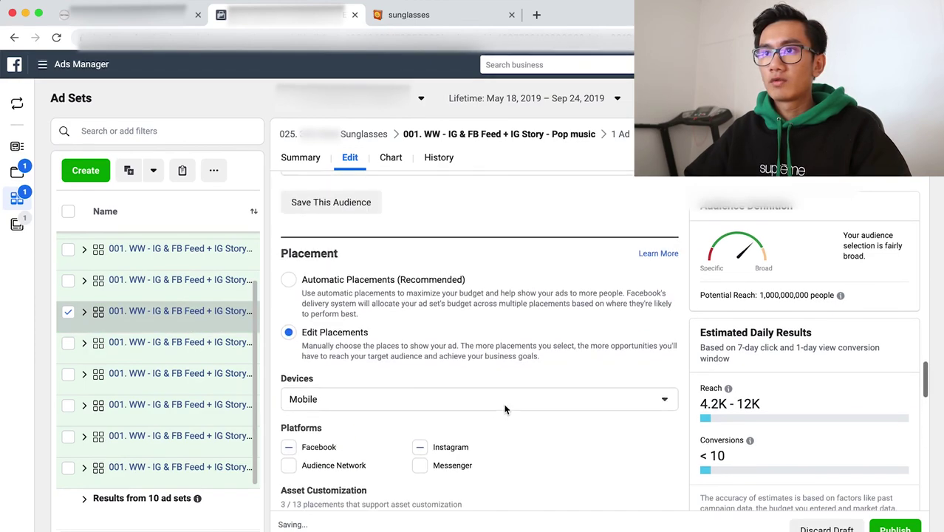
{"action": "scroll", "coordinate": [507, 407], "scroll_direction": "down", "scroll_amount": 5}
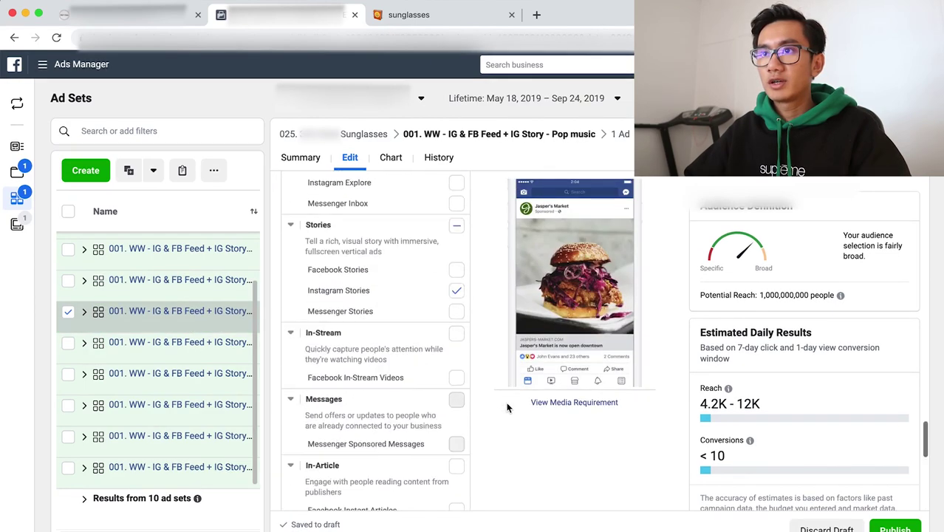
{"action": "scroll", "coordinate": [507, 407], "scroll_direction": "up", "scroll_amount": 5}
{"action": "scroll", "coordinate": [507, 407], "scroll_direction": "up", "scroll_amount": 5}
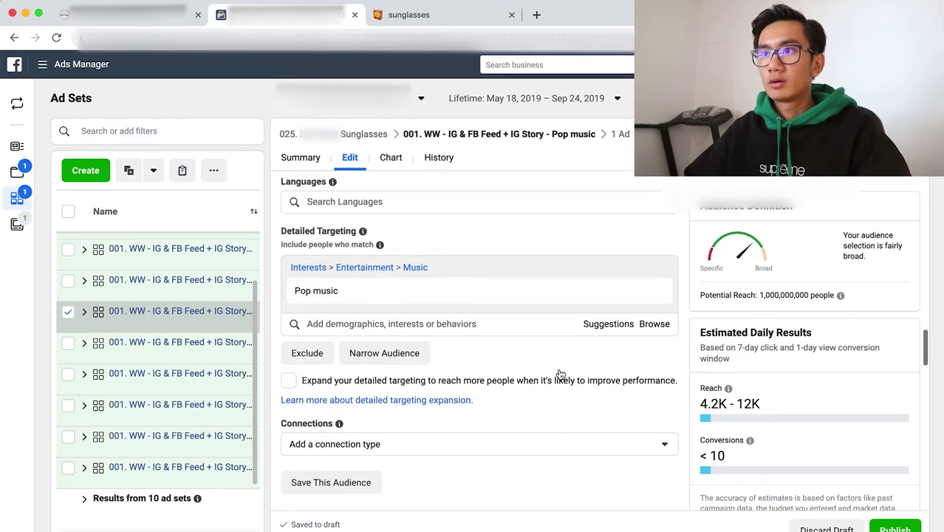
{"action": "left_click", "coordinate": [609, 324]}
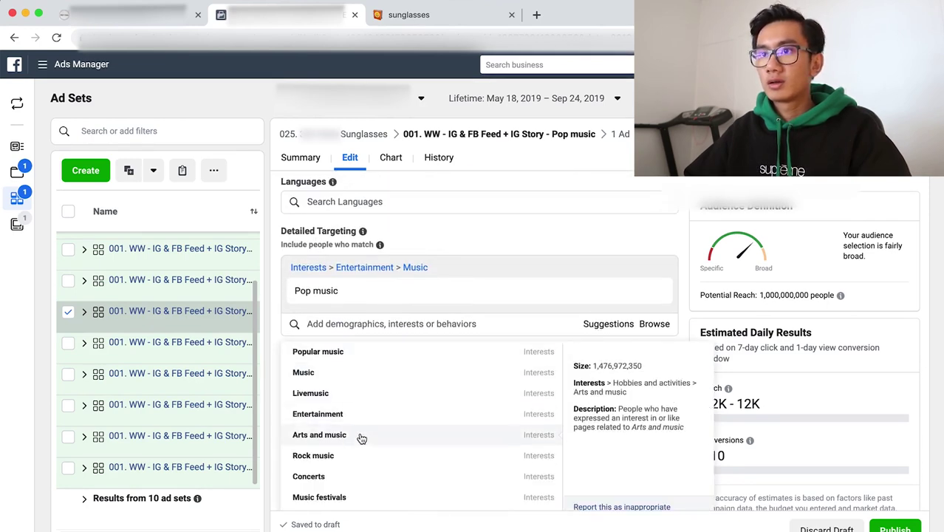
{"action": "scroll", "coordinate": [354, 462], "scroll_direction": "down", "scroll_amount": 1}
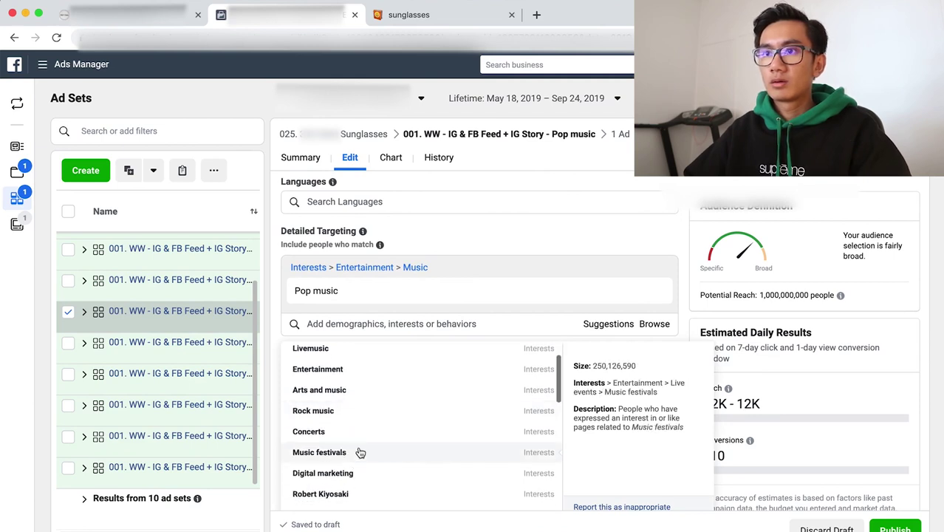
{"action": "scroll", "coordinate": [359, 452], "scroll_direction": "up", "scroll_amount": 1}
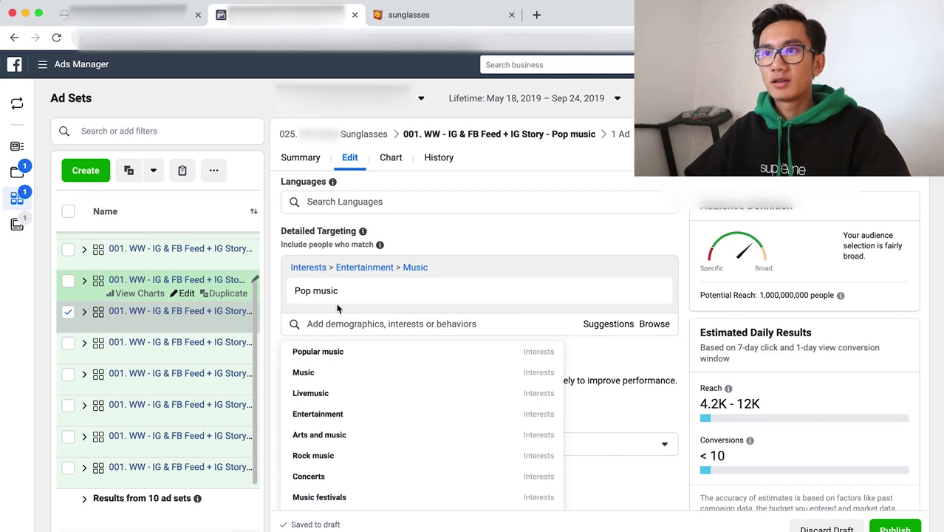
{"action": "left_click", "coordinate": [187, 299]}
Target Popular music in the open ad set and paste 'Popular music' over 'blank' in its name
{"action": "left_click", "coordinate": [363, 266]}
{"action": "type", "text": "popular music"}
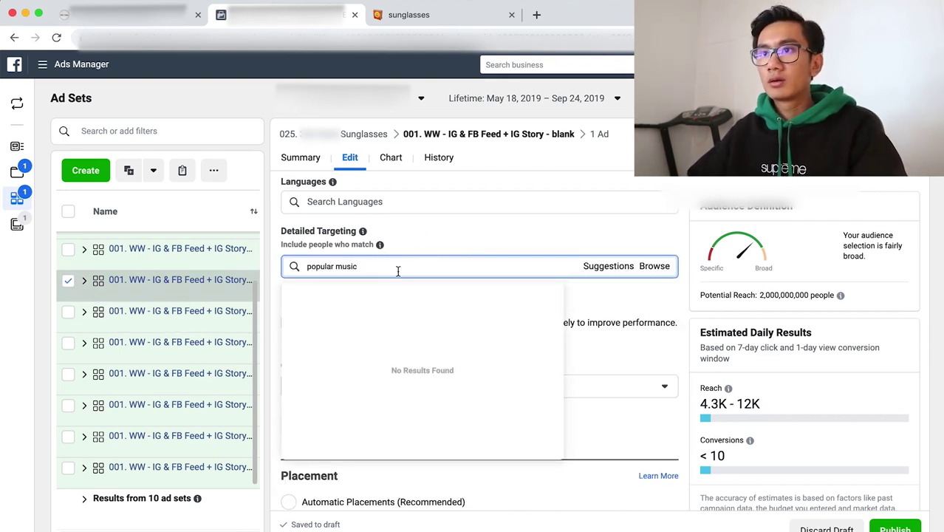
{"action": "left_click", "coordinate": [366, 299]}
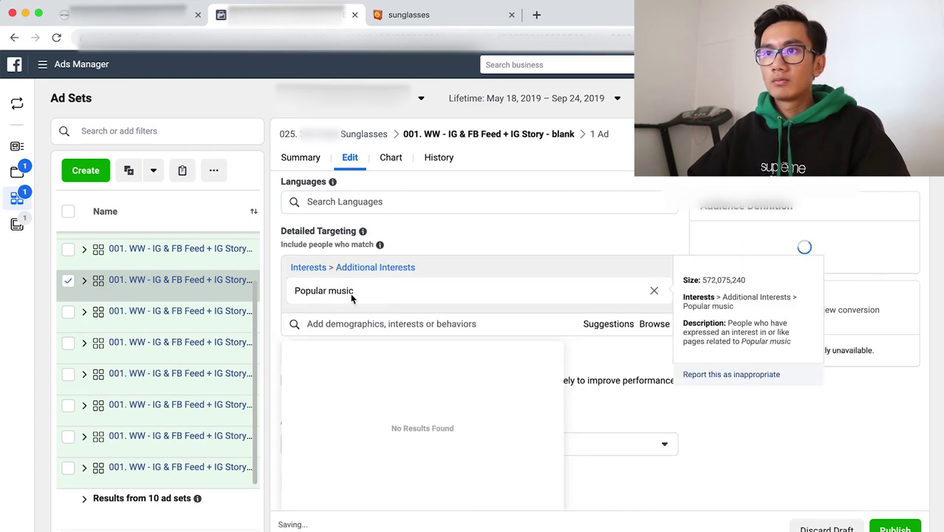
{"action": "left_click_drag", "start_coordinate": [355, 291], "coordinate": [296, 298]}
{"action": "key", "text": "super+c"}
{"action": "scroll", "coordinate": [445, 224], "scroll_direction": "up", "scroll_amount": 10}
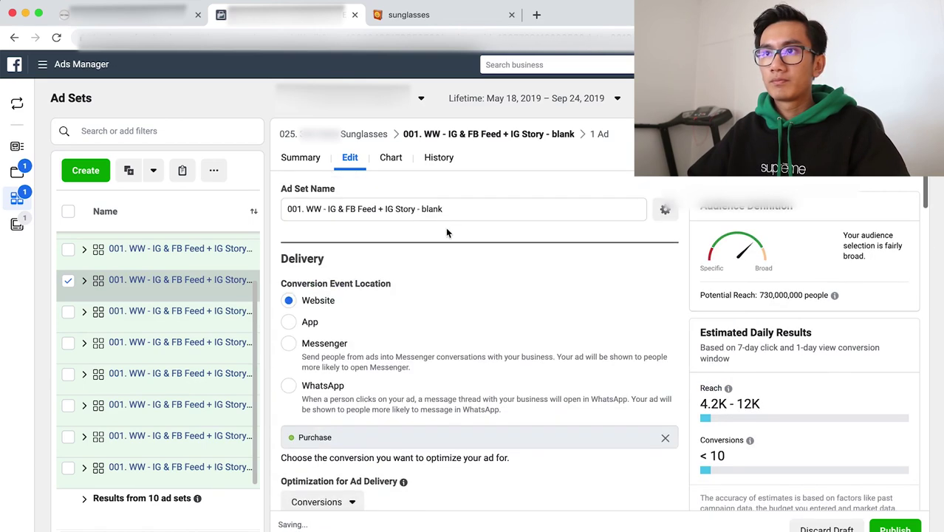
{"action": "left_click", "coordinate": [429, 209]}
{"action": "key", "text": "super+v"}
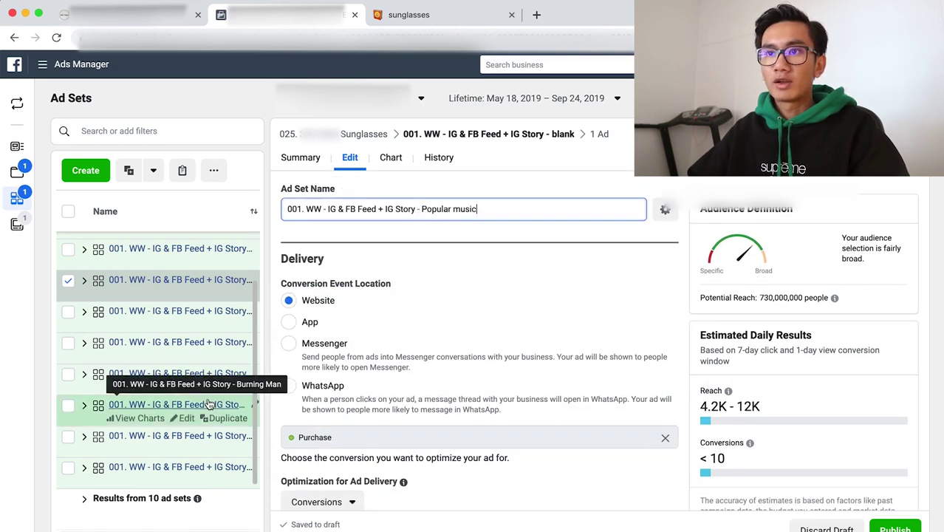
Review interests related to Justin Bieber and check the Pop music and Popular music ad sets
{"action": "mouse_move", "coordinate": [183, 483]}
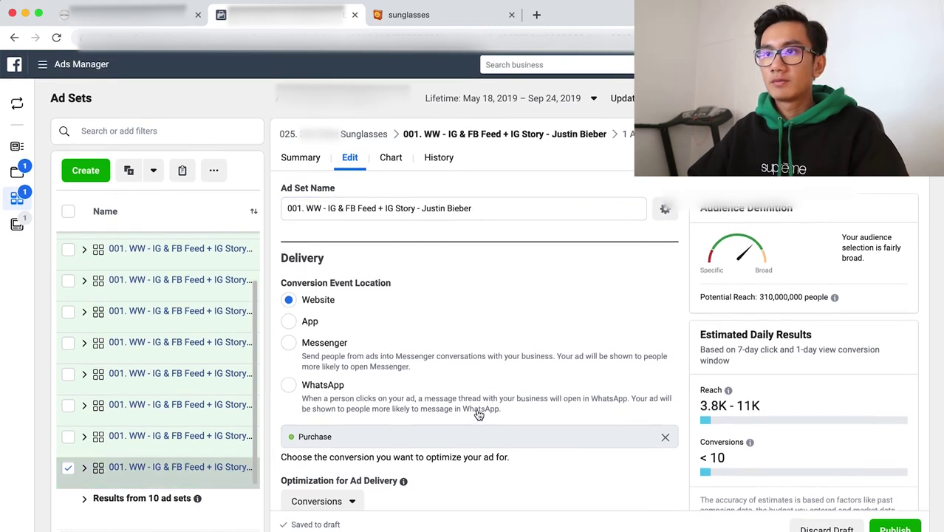
{"action": "scroll", "coordinate": [482, 414], "scroll_direction": "down", "scroll_amount": 10}
{"action": "scroll", "coordinate": [484, 413], "scroll_direction": "up", "scroll_amount": 2}
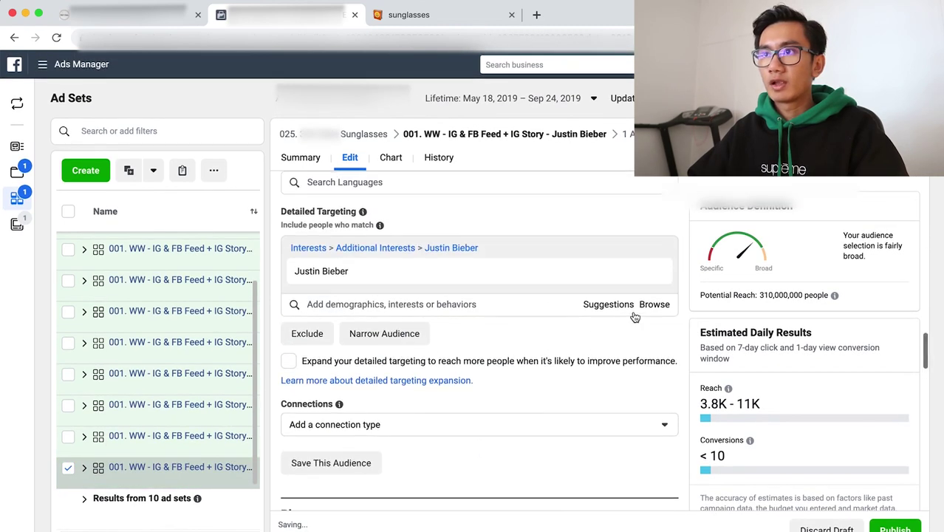
{"action": "left_click", "coordinate": [626, 307]}
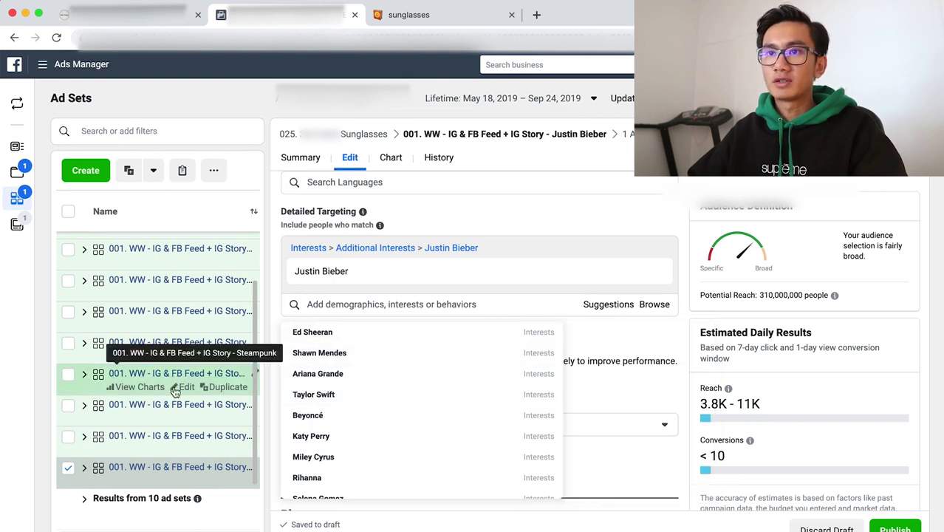
{"action": "left_click", "coordinate": [187, 328]}
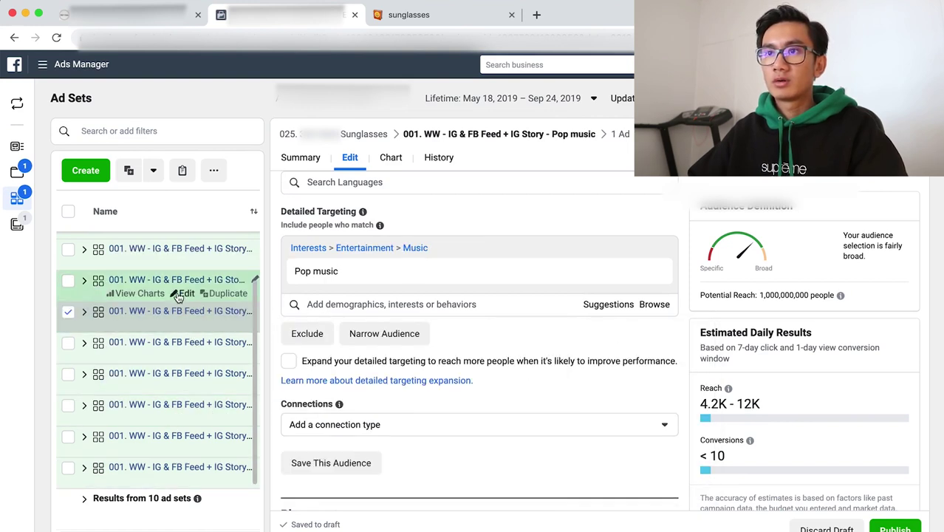
{"action": "left_click", "coordinate": [187, 293]}
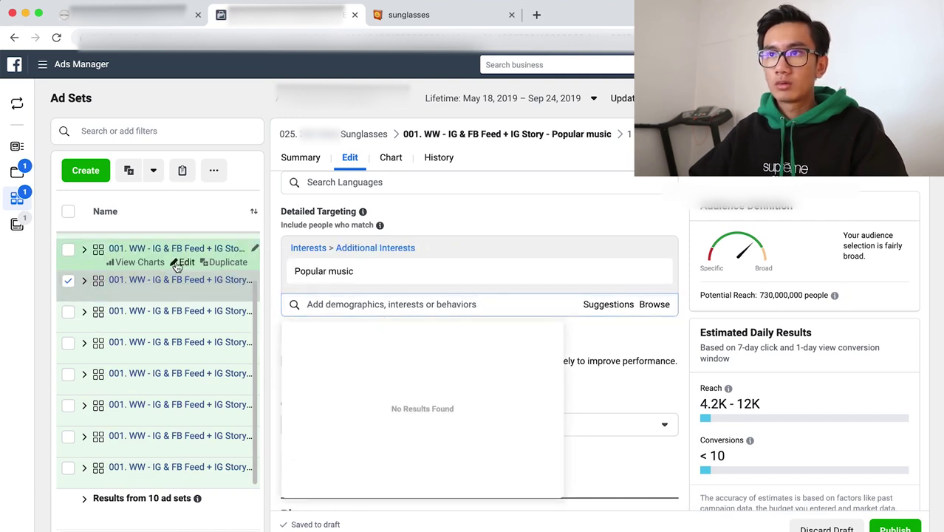
Target Shawn Mendes in the remaining blank ad set and paste 'Shawn Mendes' over 'blank'
{"action": "left_click", "coordinate": [178, 266]}
{"action": "left_click", "coordinate": [337, 247]}
{"action": "type", "text": "S"}
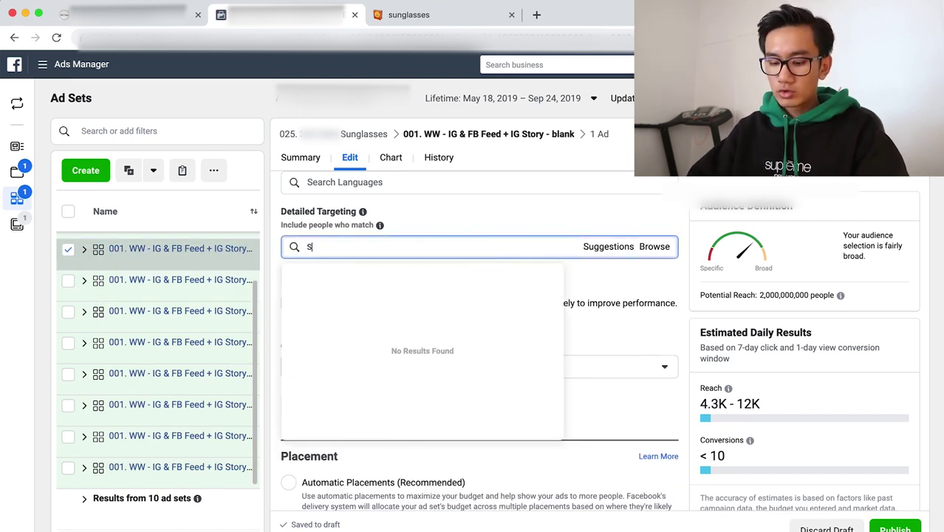
{"action": "type", "text": "hawn med"}
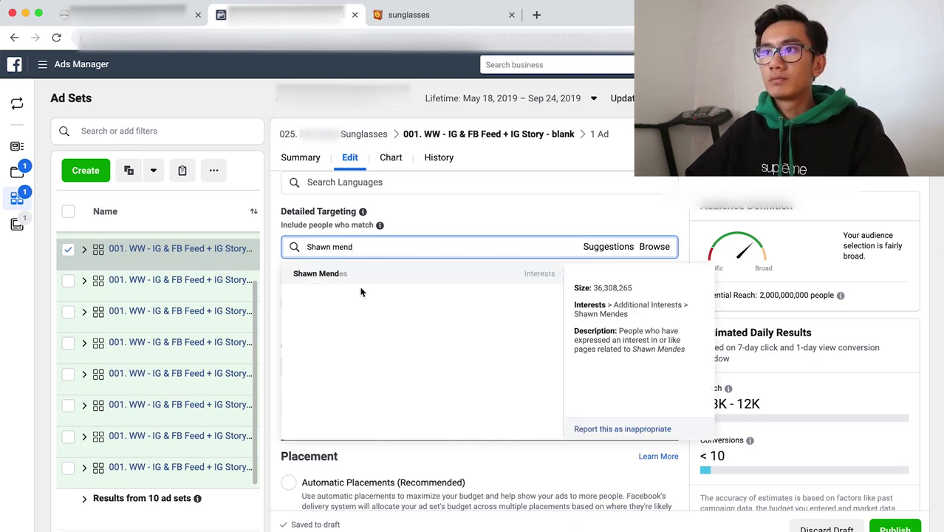
{"action": "left_click", "coordinate": [364, 284]}
{"action": "left_click_drag", "start_coordinate": [294, 272], "coordinate": [359, 273]}
{"action": "key", "text": "ctrl+c"}
{"action": "scroll", "coordinate": [430, 253], "scroll_direction": "up", "scroll_amount": 15}
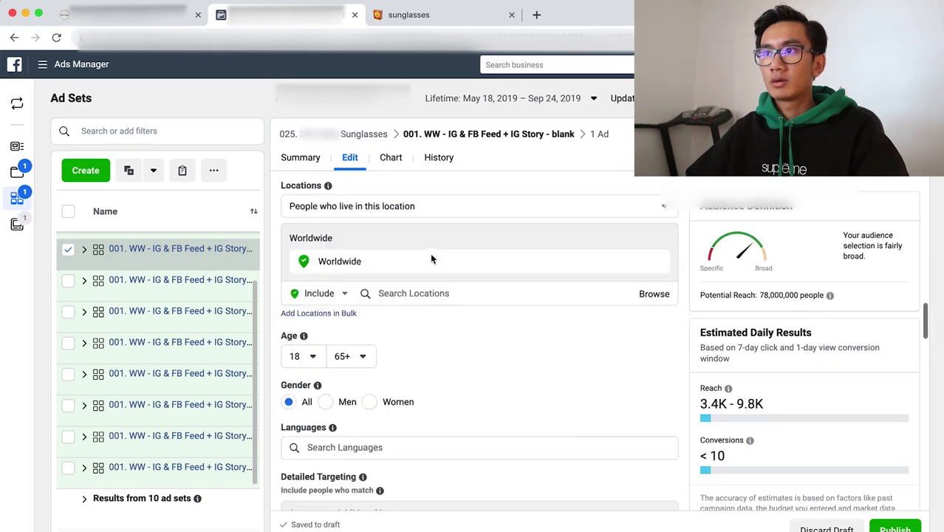
{"action": "double_click", "coordinate": [433, 209]}
{"action": "key", "text": "ctrl+v"}
{"action": "left_click", "coordinate": [189, 288]}
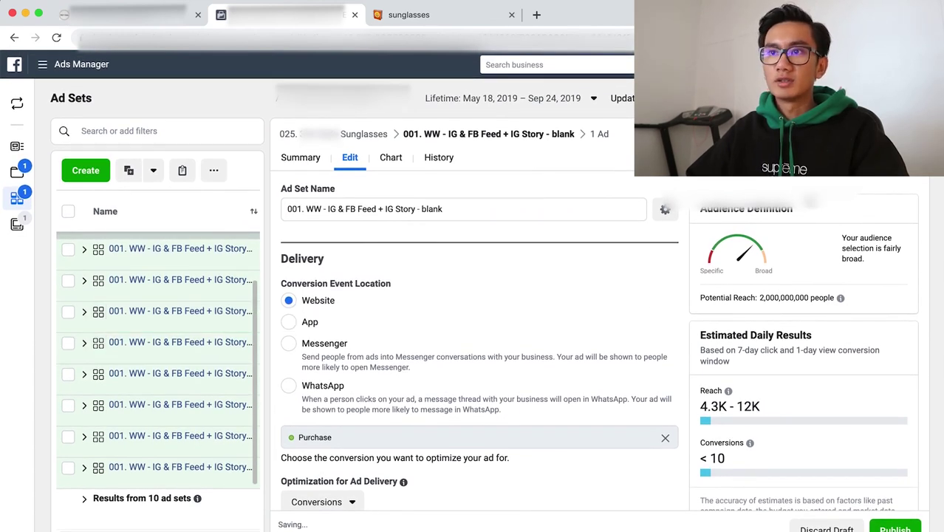
Review the interests suggested alongside the Sunglasses ad set
{"action": "key", "text": "Escape"}
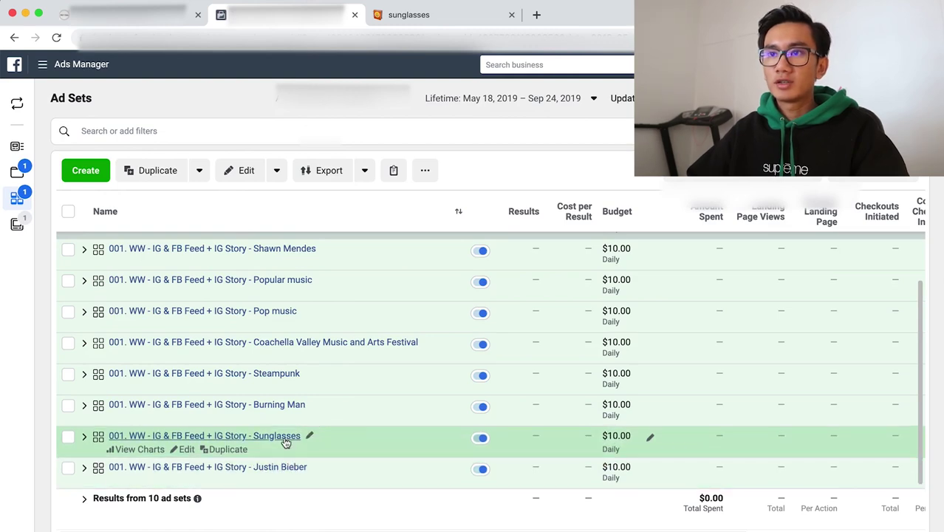
{"action": "left_click", "coordinate": [184, 451]}
{"action": "scroll", "coordinate": [606, 443], "scroll_direction": "down", "scroll_amount": 10}
{"action": "scroll", "coordinate": [606, 443], "scroll_direction": "up", "scroll_amount": 2}
{"action": "left_click", "coordinate": [622, 403]}
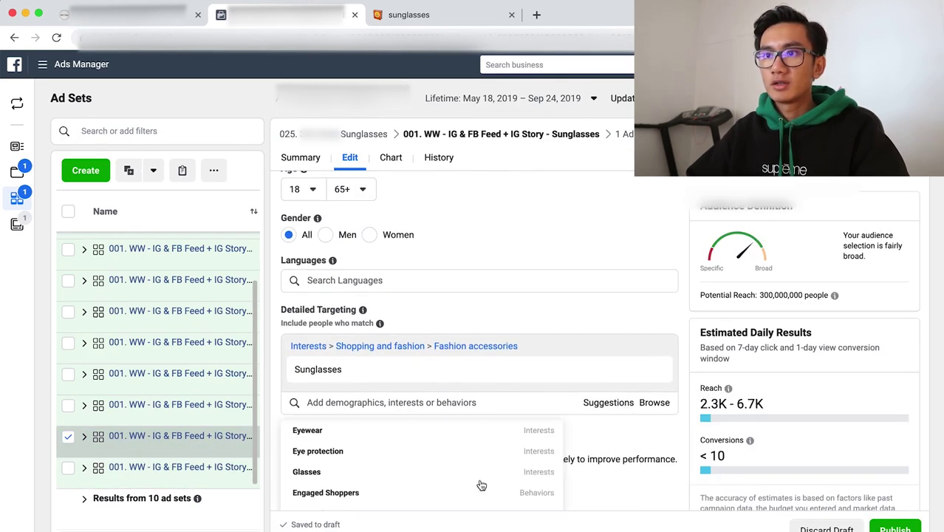
{"action": "scroll", "coordinate": [673, 421], "scroll_direction": "down", "scroll_amount": 2}
{"action": "scroll", "coordinate": [673, 421], "scroll_direction": "down", "scroll_amount": 1}
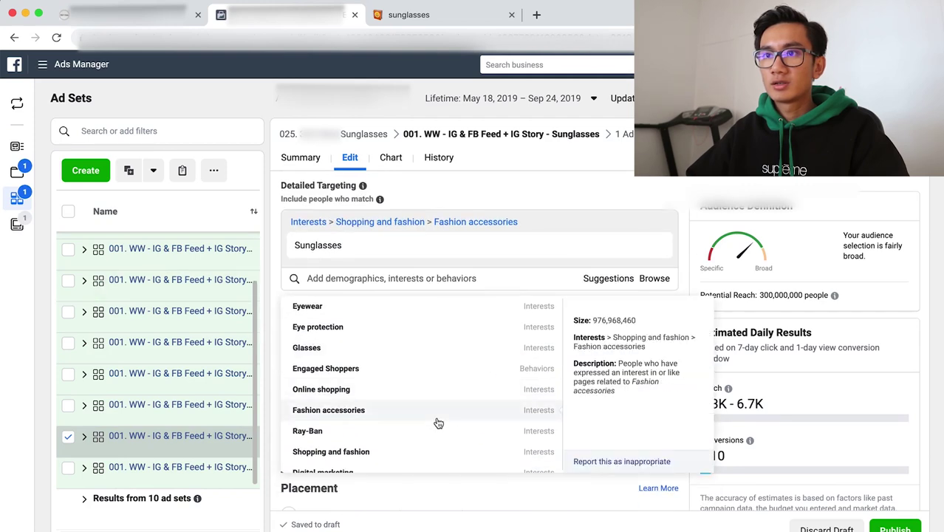
{"action": "scroll", "coordinate": [376, 369], "scroll_direction": "down", "scroll_amount": 1}
{"action": "scroll", "coordinate": [144, 325], "scroll_direction": "down", "scroll_amount": 1}
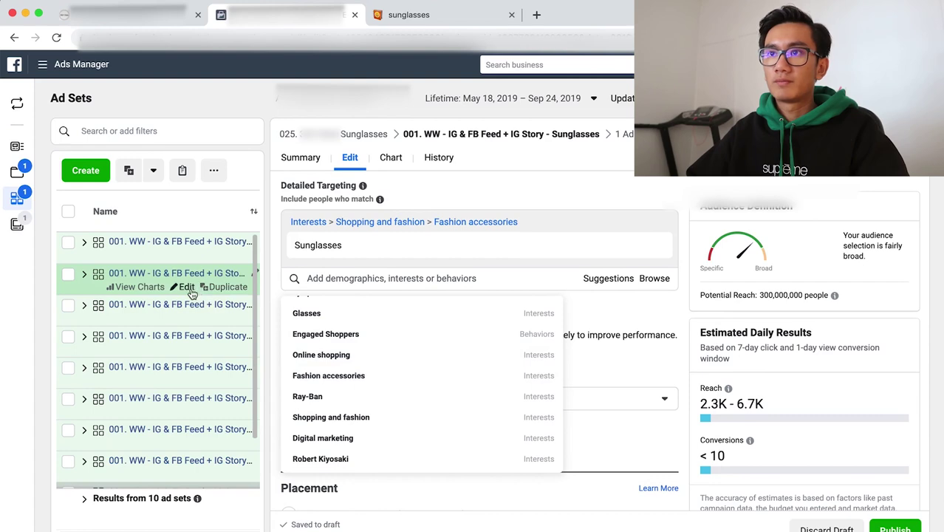
Add Fashion Accessories as the blank copy's targeting and copy the interest name
{"action": "left_click", "coordinate": [188, 287]}
{"action": "left_click", "coordinate": [392, 219]}
{"action": "type", "text": "fashion acc"}
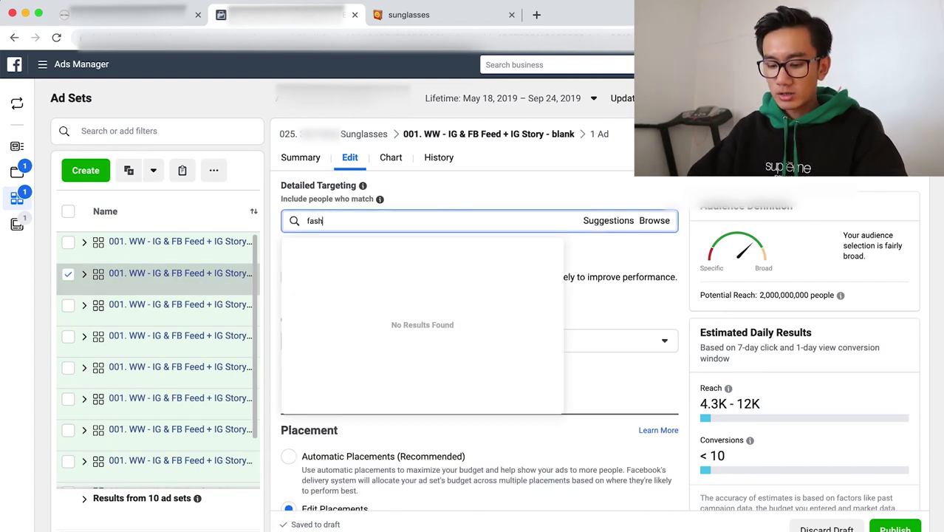
{"action": "left_click", "coordinate": [389, 254]}
{"action": "left_click_drag", "start_coordinate": [381, 246], "coordinate": [306, 253]}
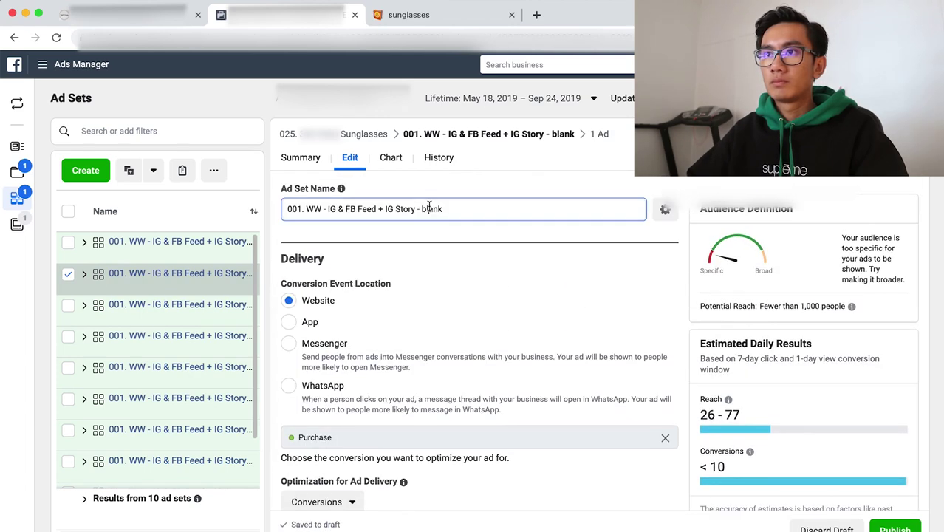
{"action": "left_click", "coordinate": [184, 354]}
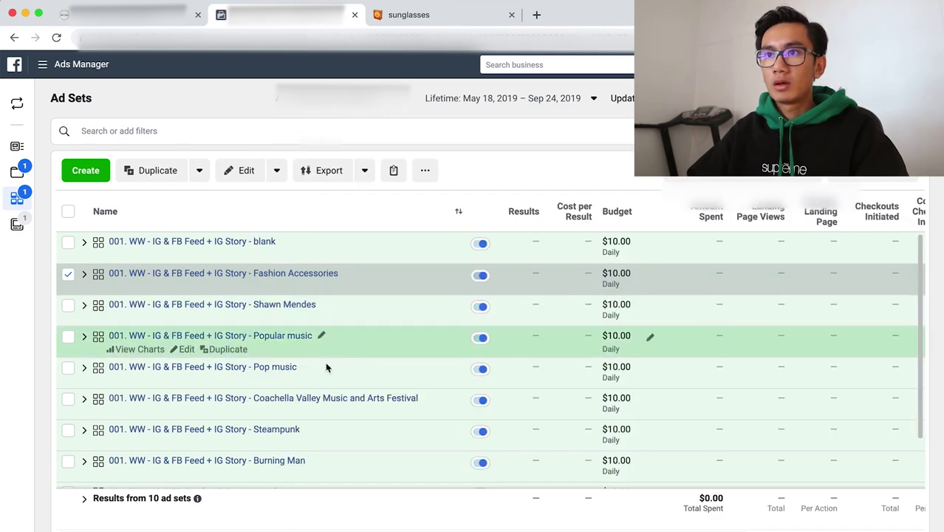
Review the Steampunk ad set's suggested interests, then close it
{"action": "scroll", "coordinate": [347, 362], "scroll_direction": "down", "scroll_amount": 2}
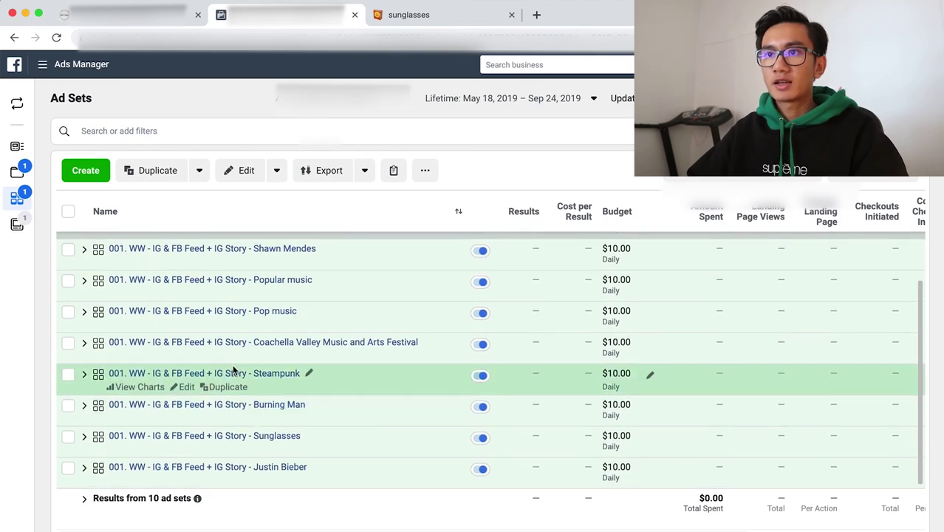
{"action": "left_click", "coordinate": [186, 386]}
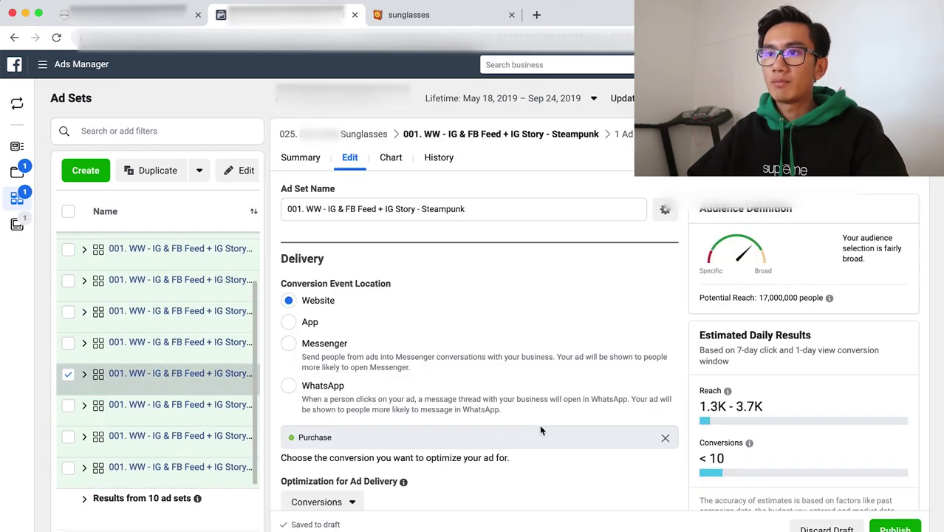
{"action": "scroll", "coordinate": [539, 426], "scroll_direction": "down", "scroll_amount": 10}
{"action": "scroll", "coordinate": [546, 435], "scroll_direction": "down", "scroll_amount": 5}
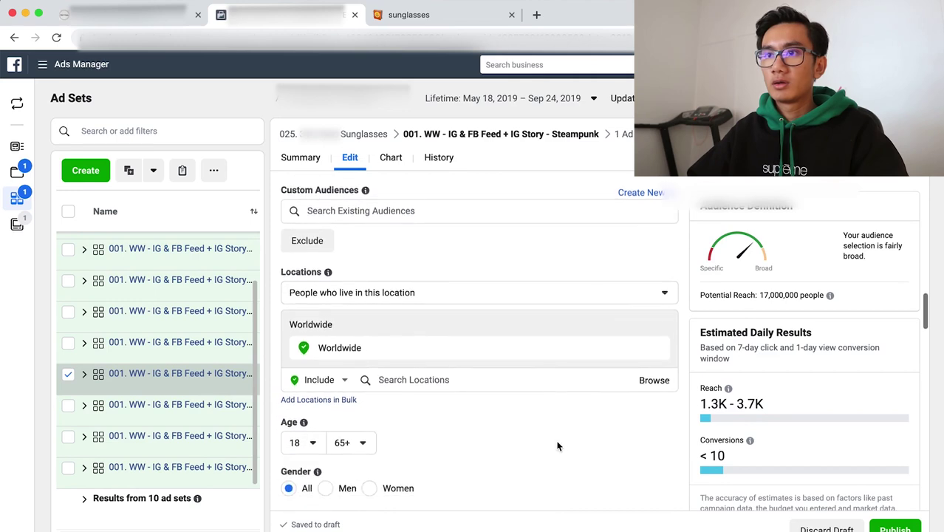
{"action": "left_click", "coordinate": [608, 297]}
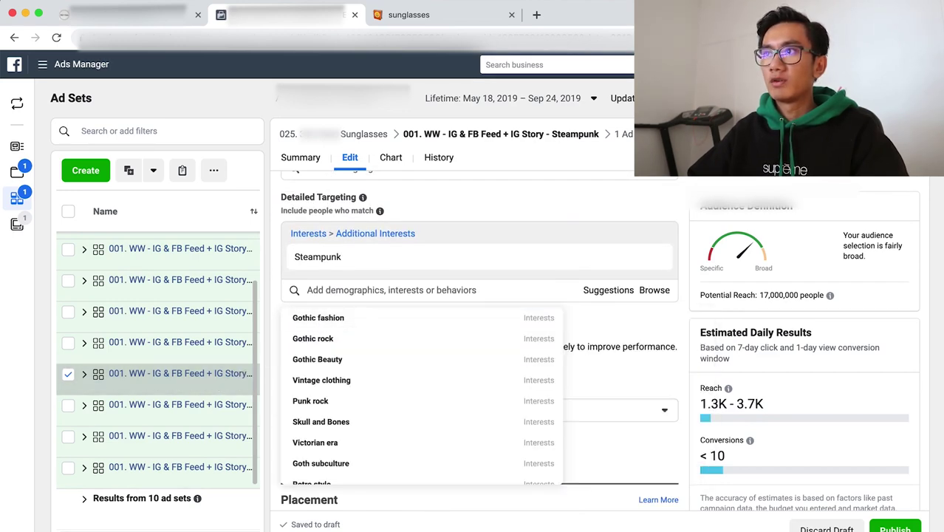
{"action": "key", "text": "Escape"}
Open the last blank ad set copy and select 'blank' in its name
{"action": "scroll", "coordinate": [257, 321], "scroll_direction": "up", "scroll_amount": 2}
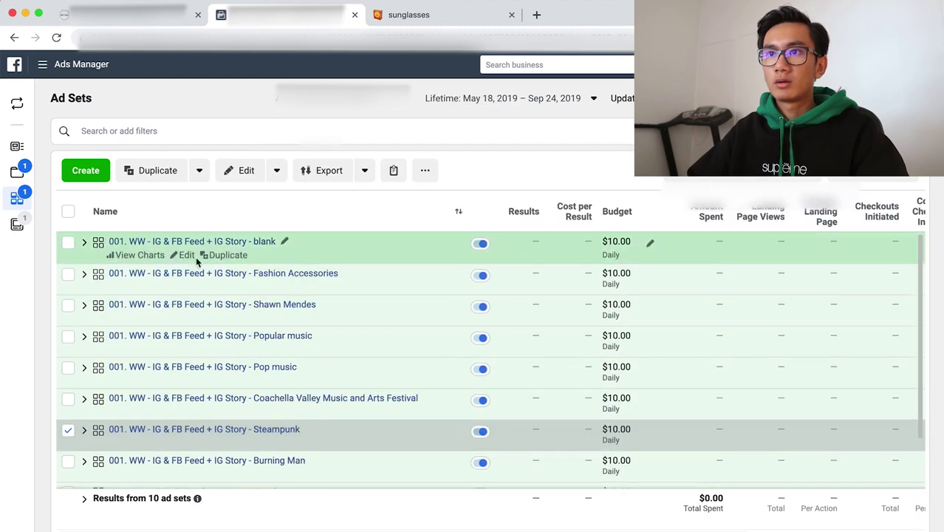
{"action": "left_click", "coordinate": [186, 256]}
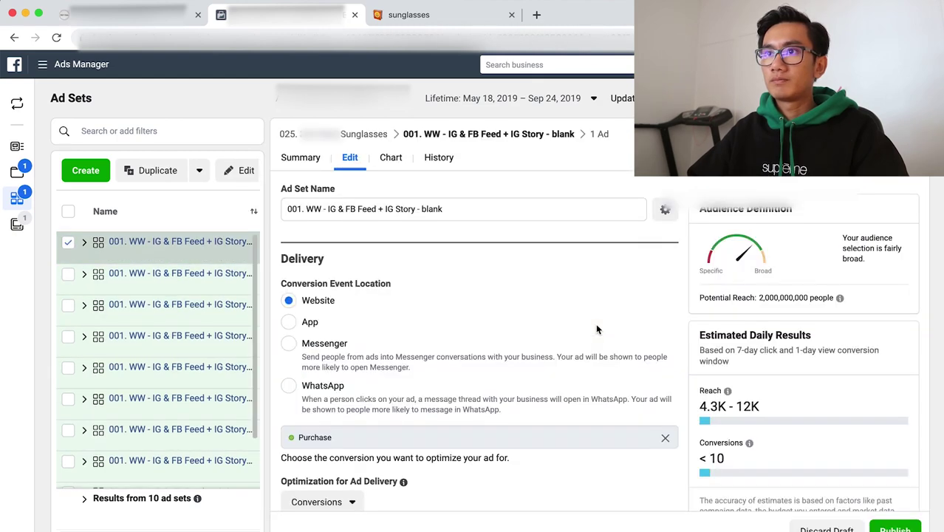
{"action": "double_click", "coordinate": [444, 210]}
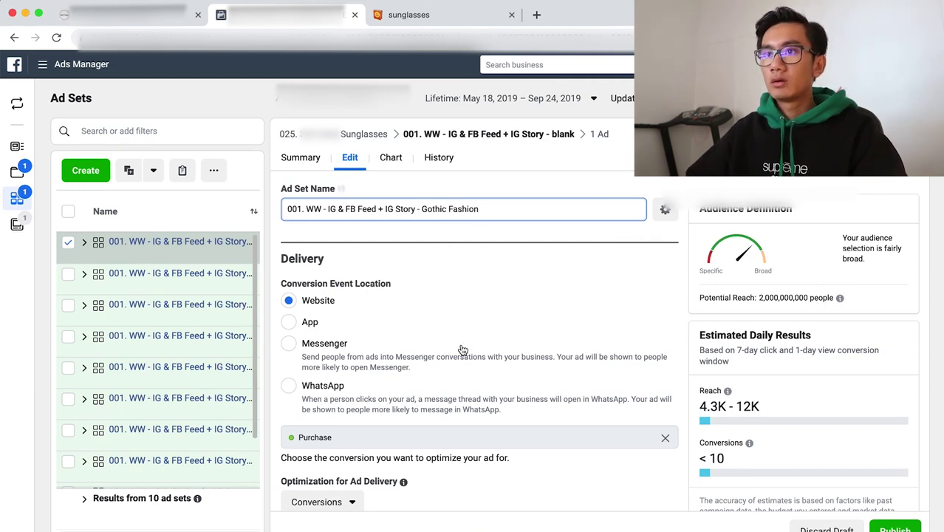
{"action": "scroll", "coordinate": [462, 349], "scroll_direction": "down", "scroll_amount": 15}
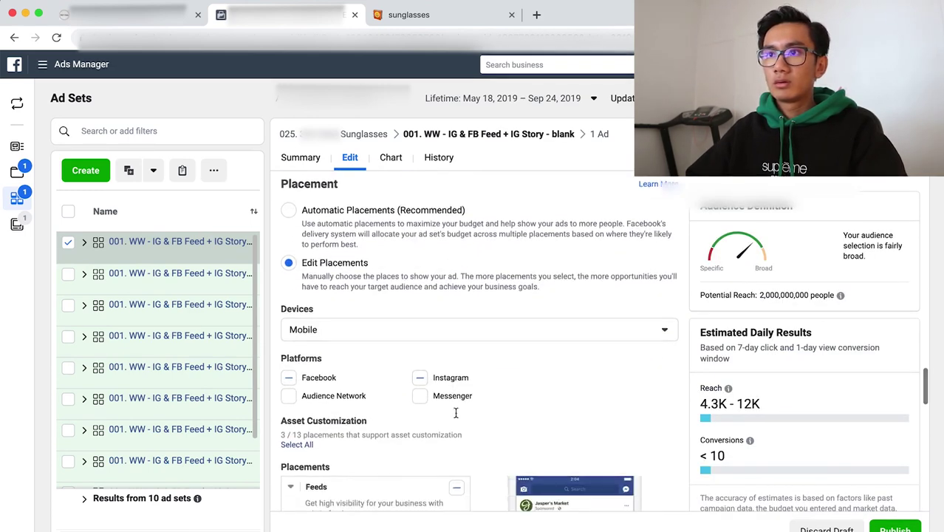
{"action": "scroll", "coordinate": [456, 412], "scroll_direction": "down", "scroll_amount": 4}
{"action": "scroll", "coordinate": [491, 413], "scroll_direction": "up", "scroll_amount": 10}
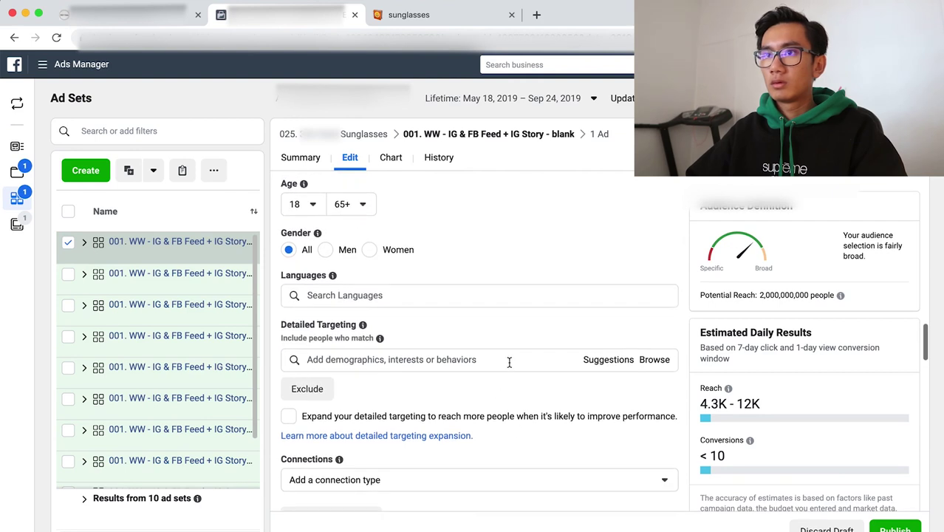
Add Gothic fashion as the ad set's Detailed Targeting interest
{"action": "left_click", "coordinate": [510, 356]}
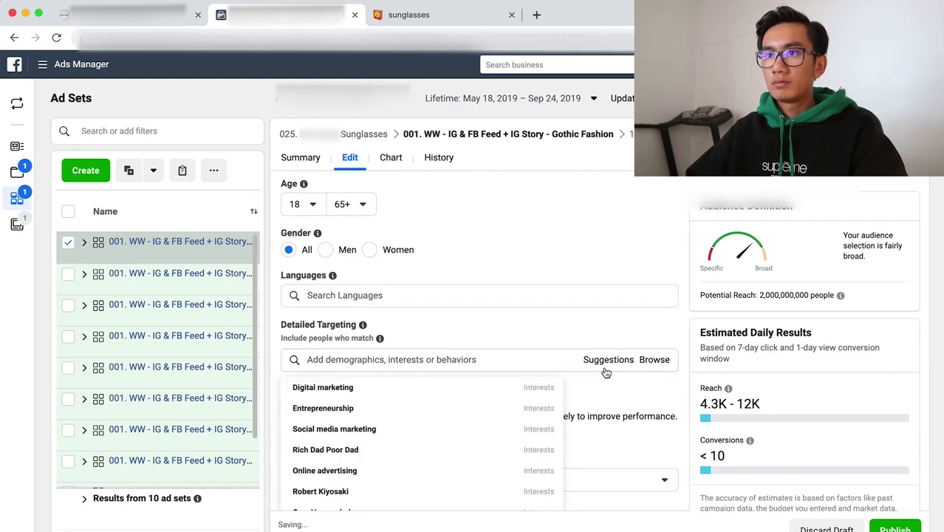
{"action": "key", "text": "super+c"}
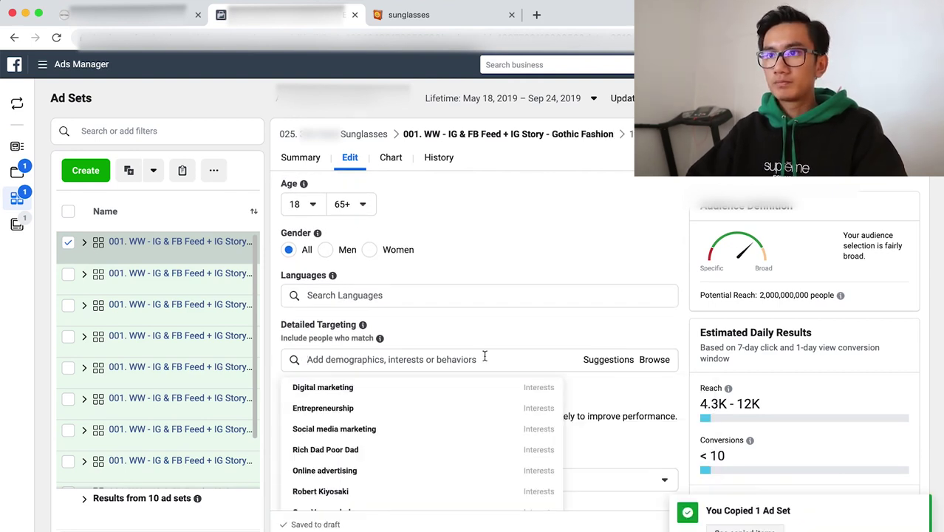
{"action": "left_click", "coordinate": [485, 357]}
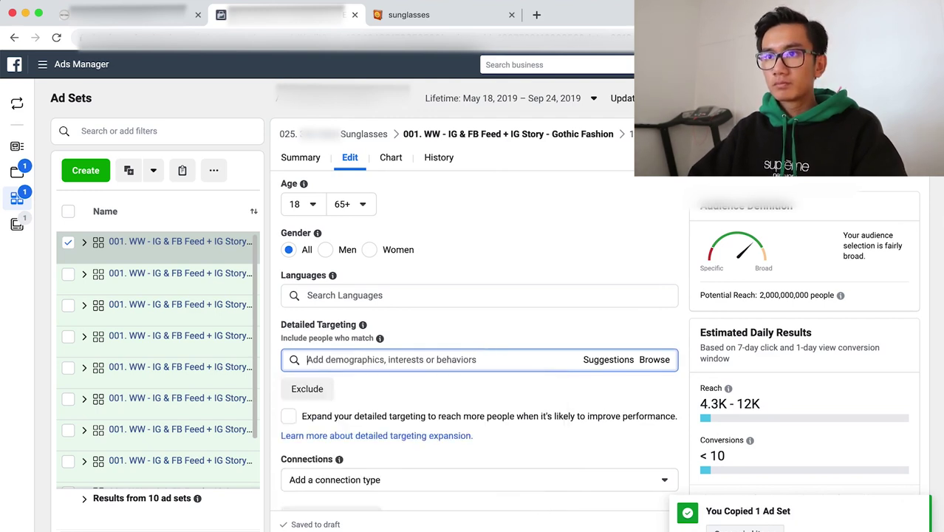
{"action": "type", "text": "gothic fashi"}
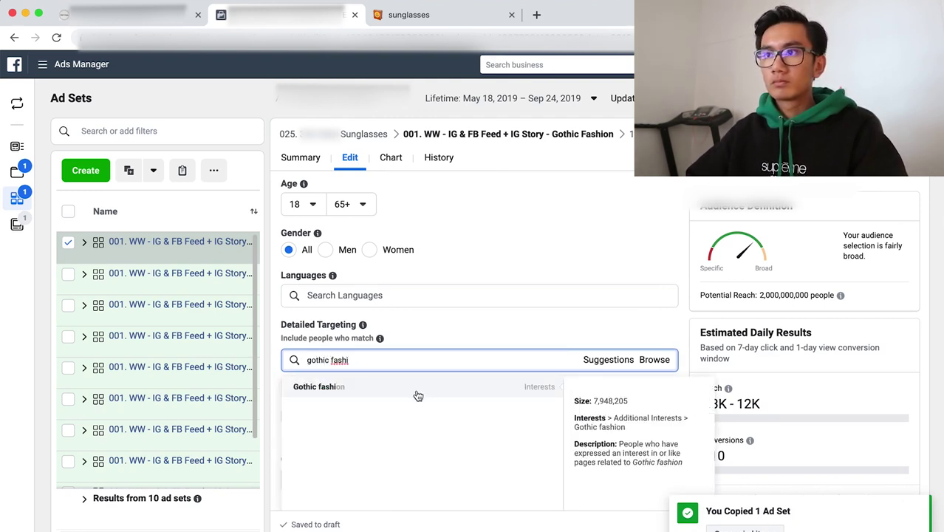
{"action": "left_click", "coordinate": [418, 397]}
{"action": "triple_click", "coordinate": [372, 386]}
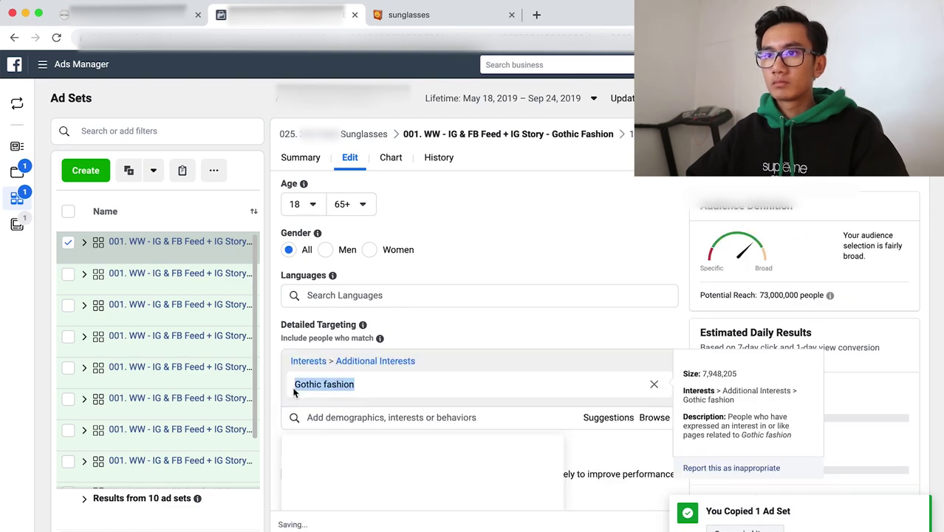
{"action": "scroll", "coordinate": [448, 338], "scroll_direction": "up", "scroll_amount": 10}
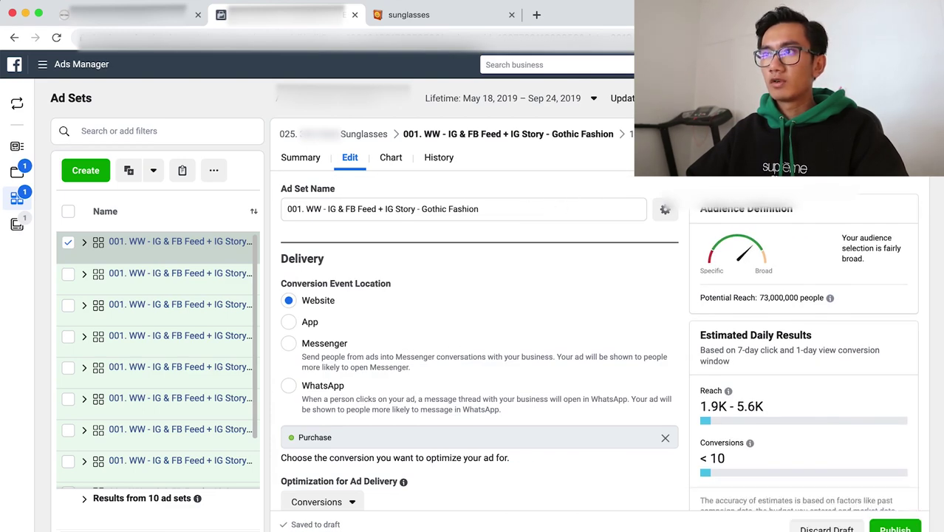